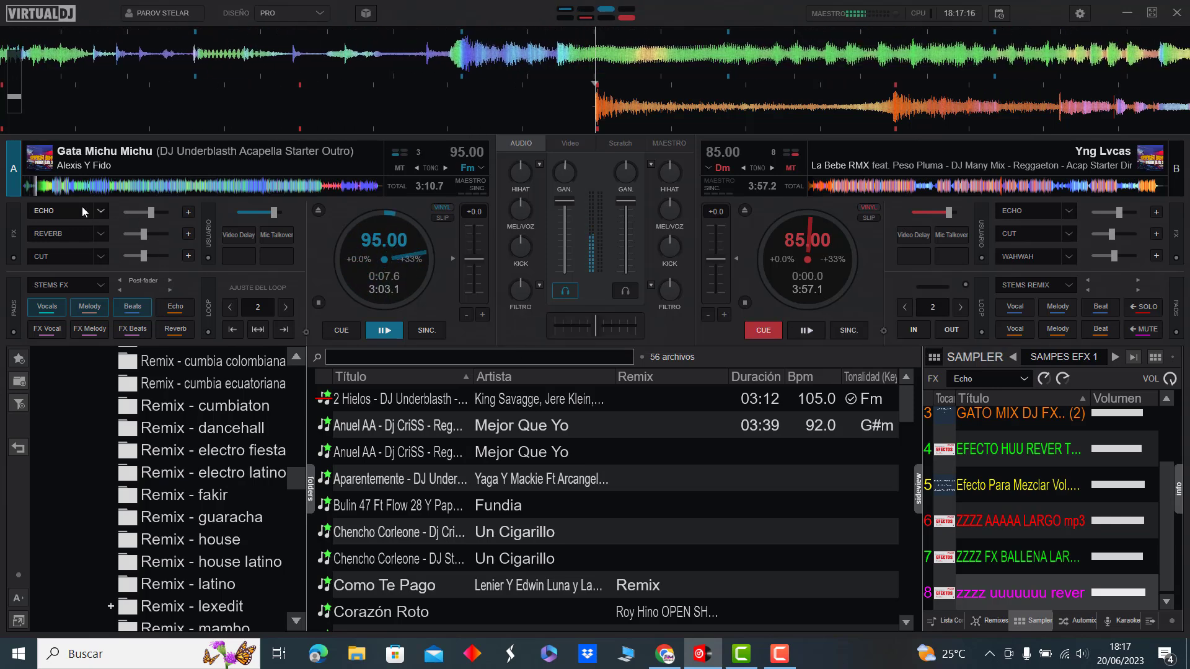
# Step: Skip forward through the opening of Gata Michu Michu on deck A to about 0:26, applying Echo around the jumps
pyautogui.press('e')
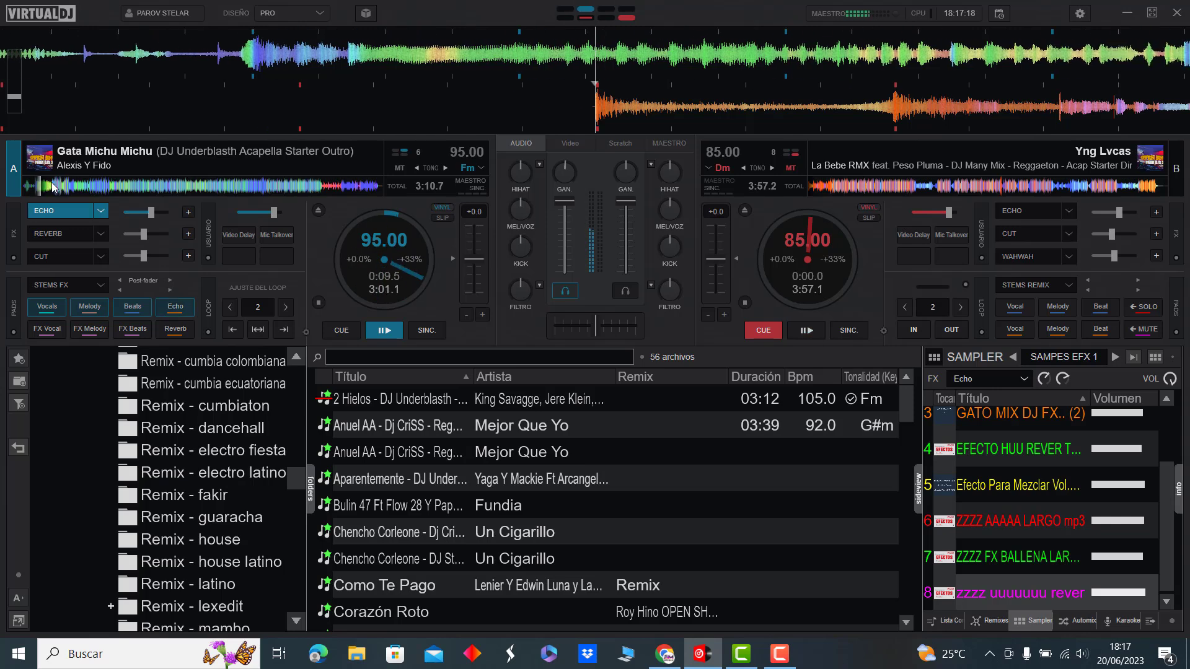
pyautogui.click(54, 185)
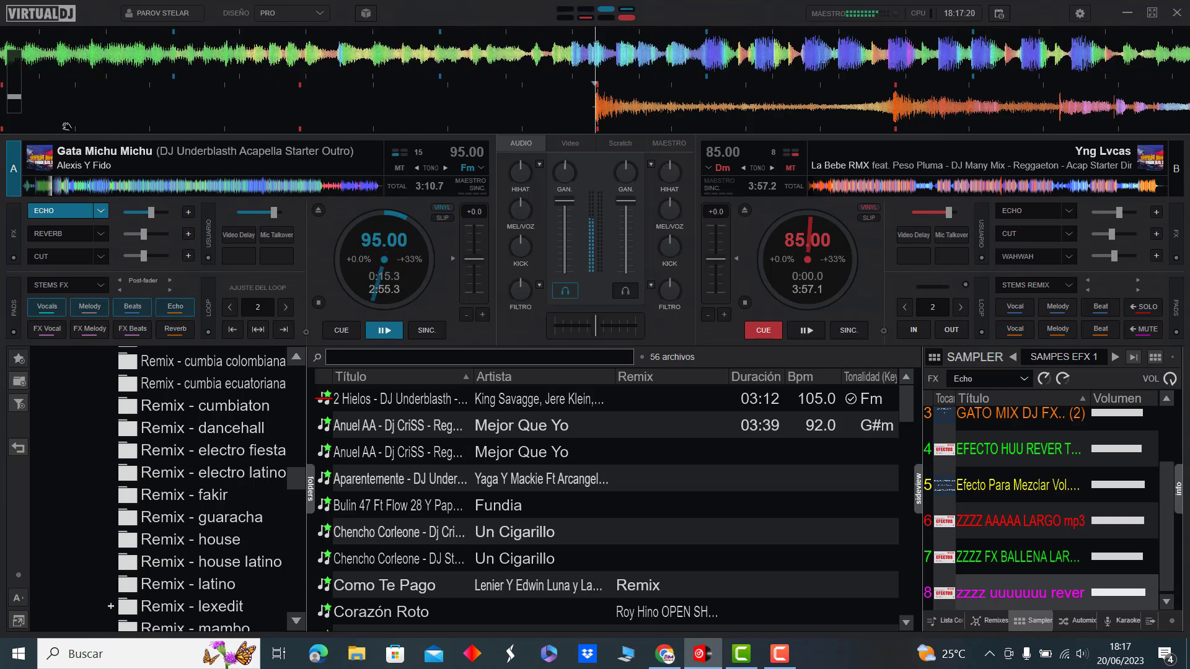
pyautogui.press('e')
pyautogui.click(62, 184)
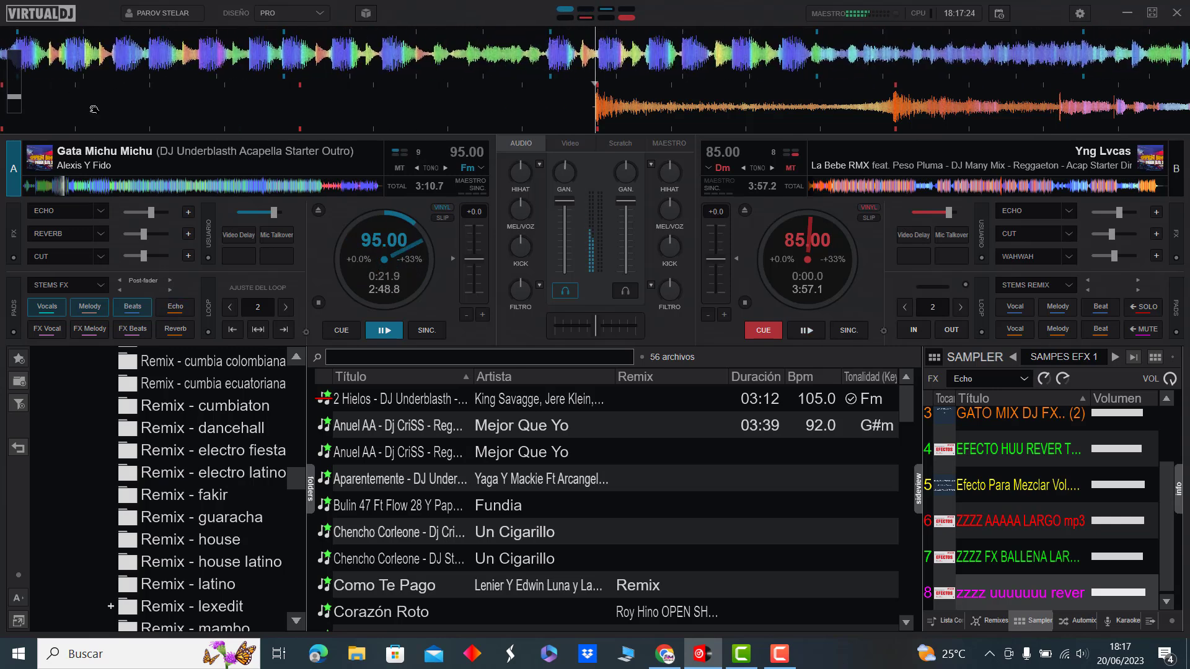
pyautogui.click(75, 186)
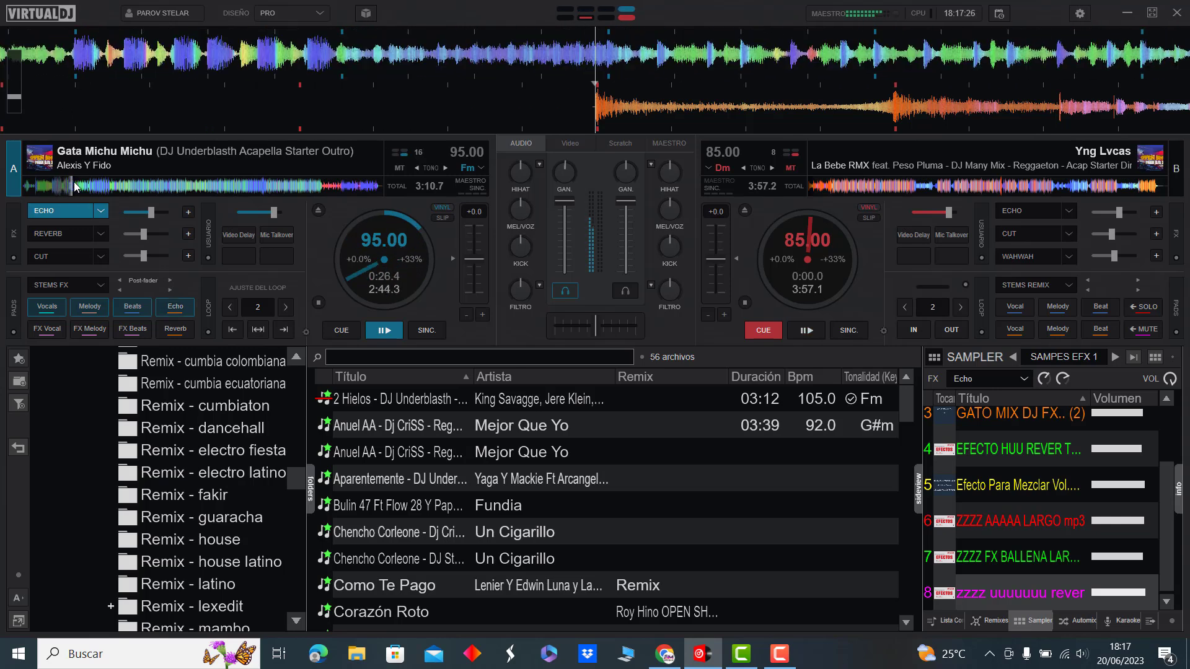
# Step: Keep jumping ahead in Gata Michu Michu on deck A to roughly the track's midpoint, using Echo to cover the jumps
pyautogui.click(89, 186)
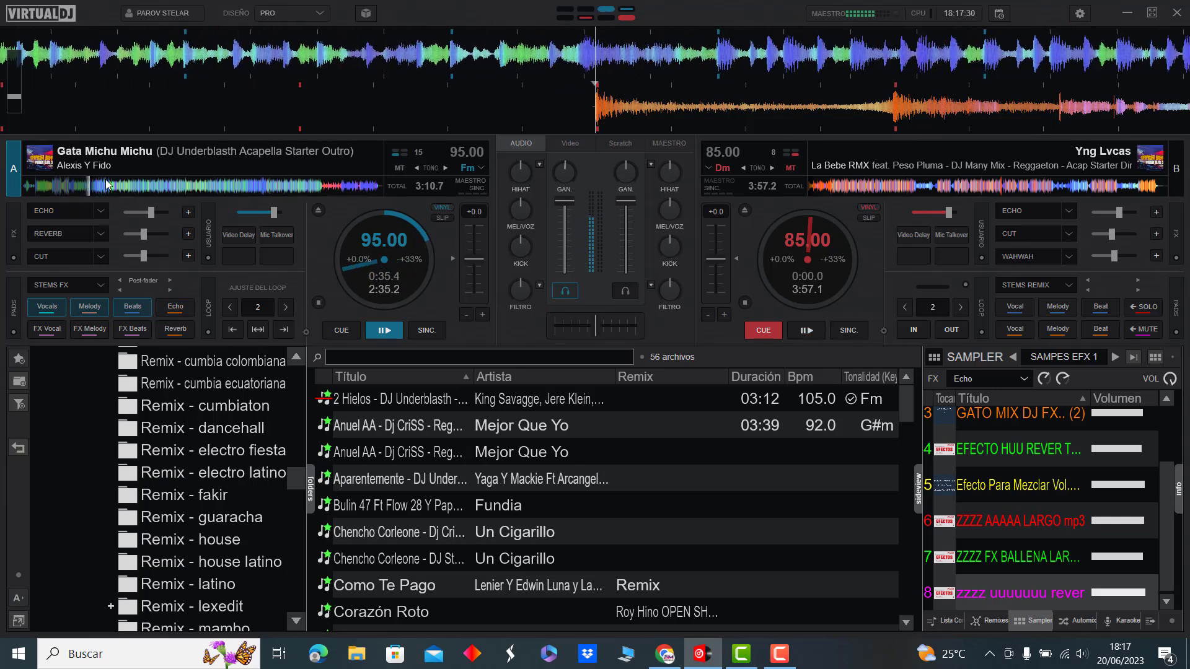
pyautogui.click(87, 211)
pyautogui.click(106, 186)
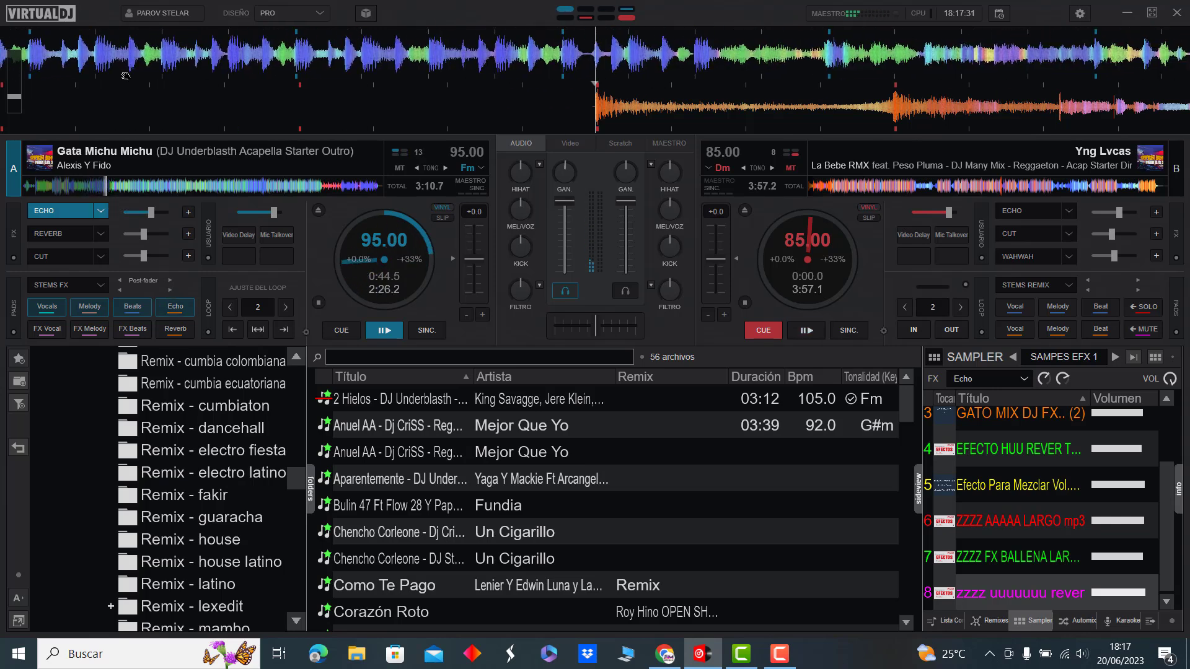
pyautogui.click(129, 186)
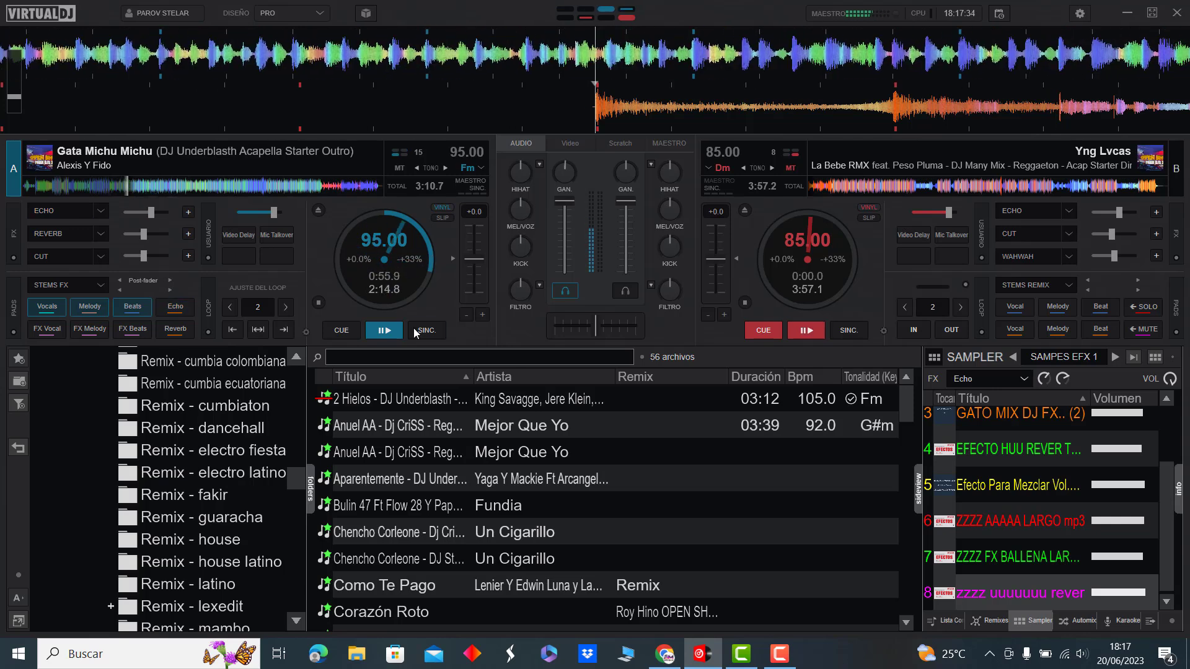
pyautogui.click(158, 185)
pyautogui.click(178, 186)
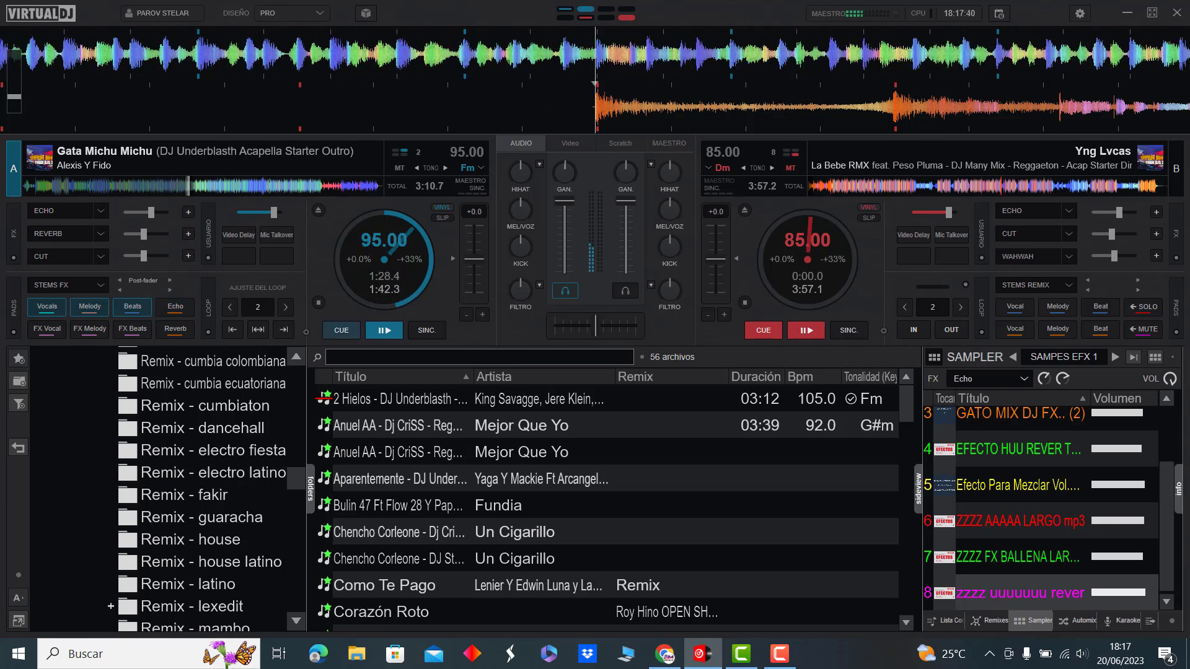
# Step: Echo out Gata Michu Michu into La Bebe RMX on deck B, and load 2 Hielos (105 BPM) on deck A
pyautogui.press('4')
pyautogui.press('4')
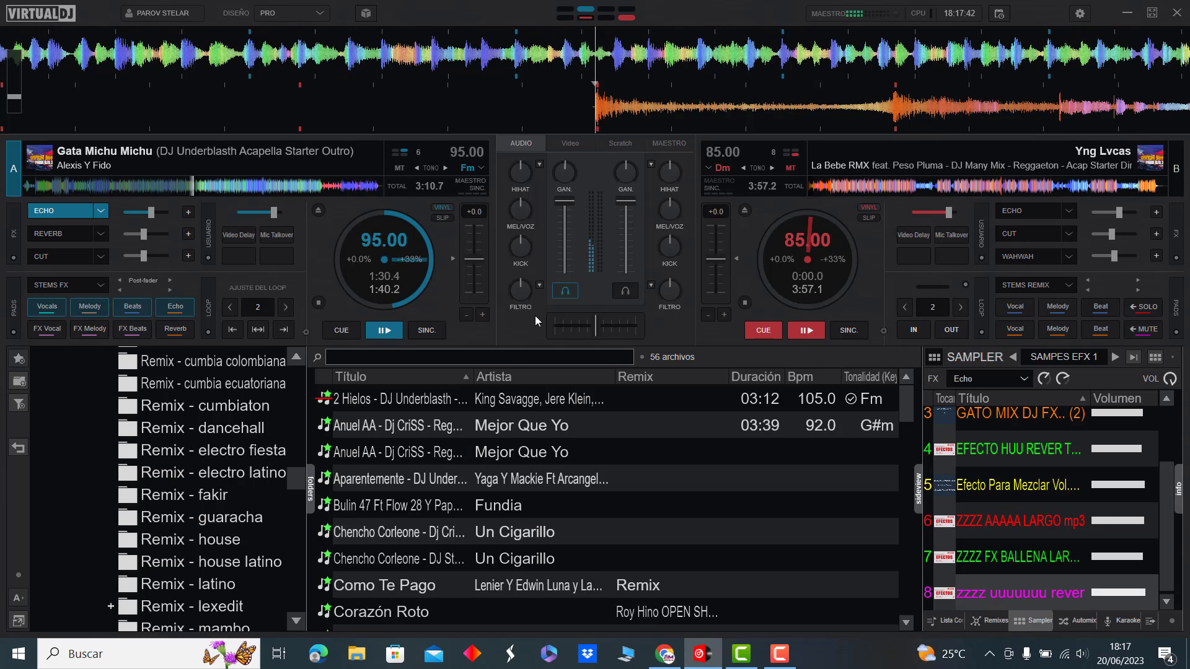
pyautogui.press('4')
pyautogui.press('4')
pyautogui.press('space')
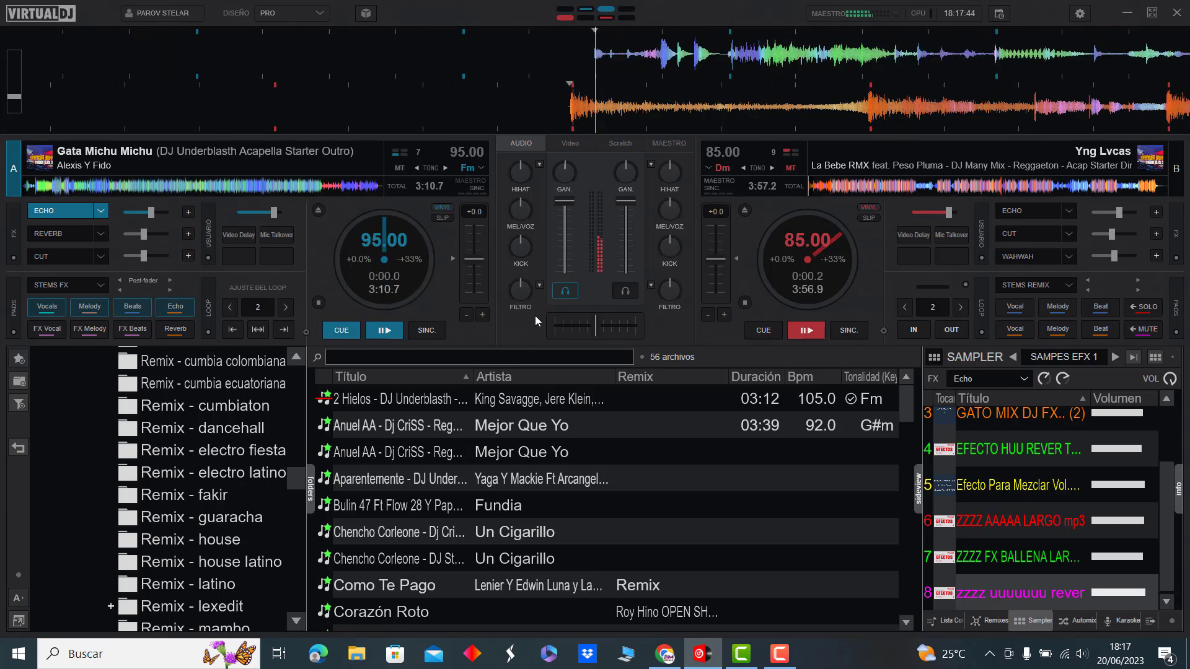
pyautogui.doubleClick(378, 400)
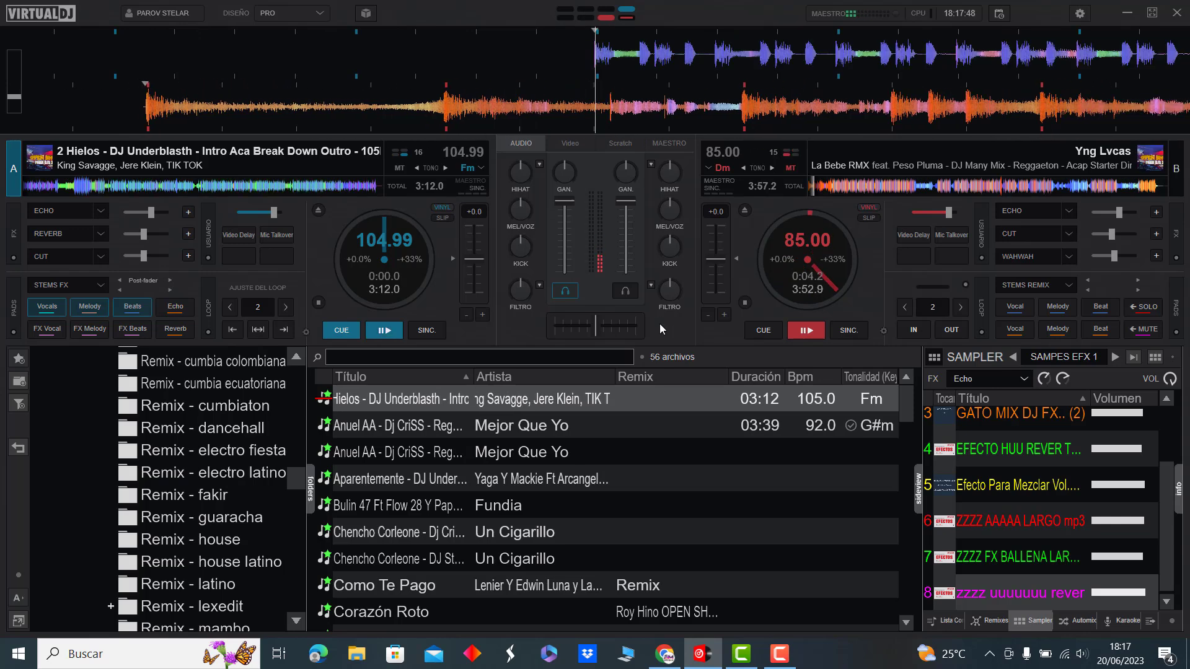
# Step: Skip forward through La Bebe RMX on deck B in several jumps to about 1:07
pyautogui.click(826, 186)
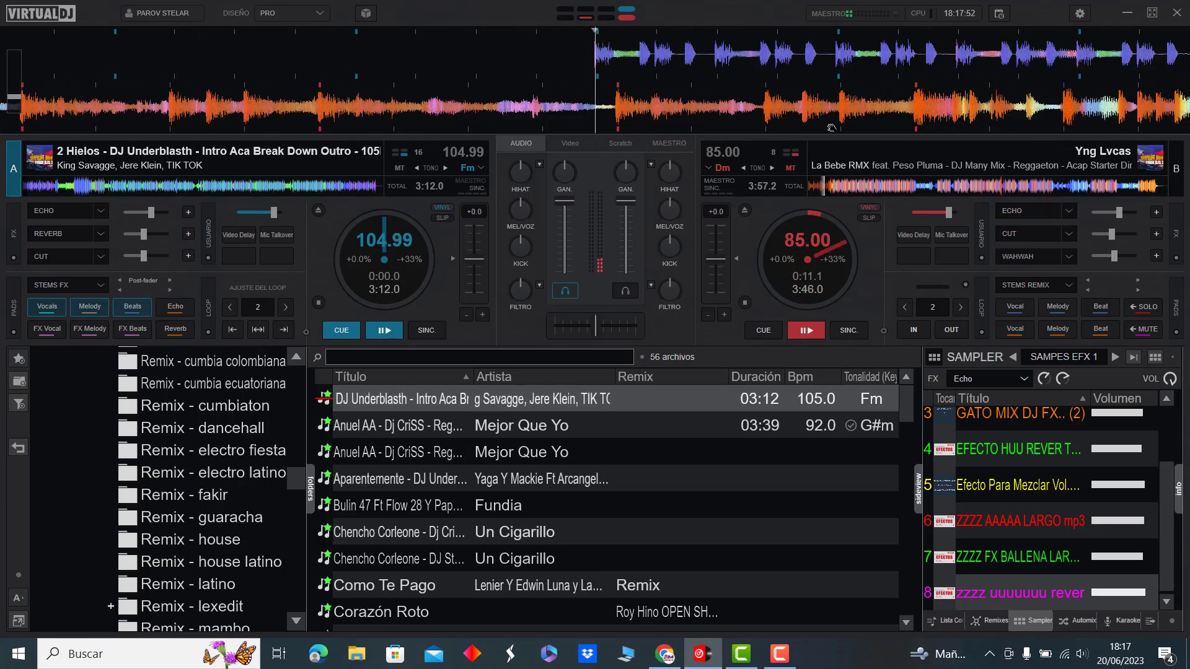
pyautogui.click(848, 188)
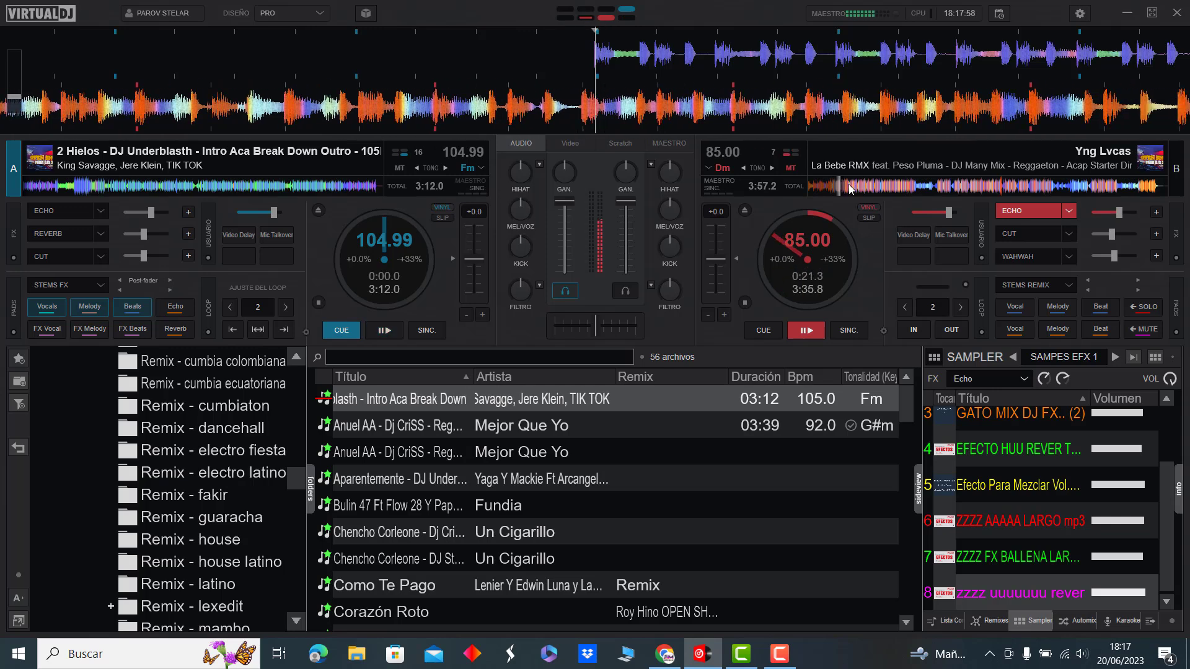
pyautogui.click(846, 186)
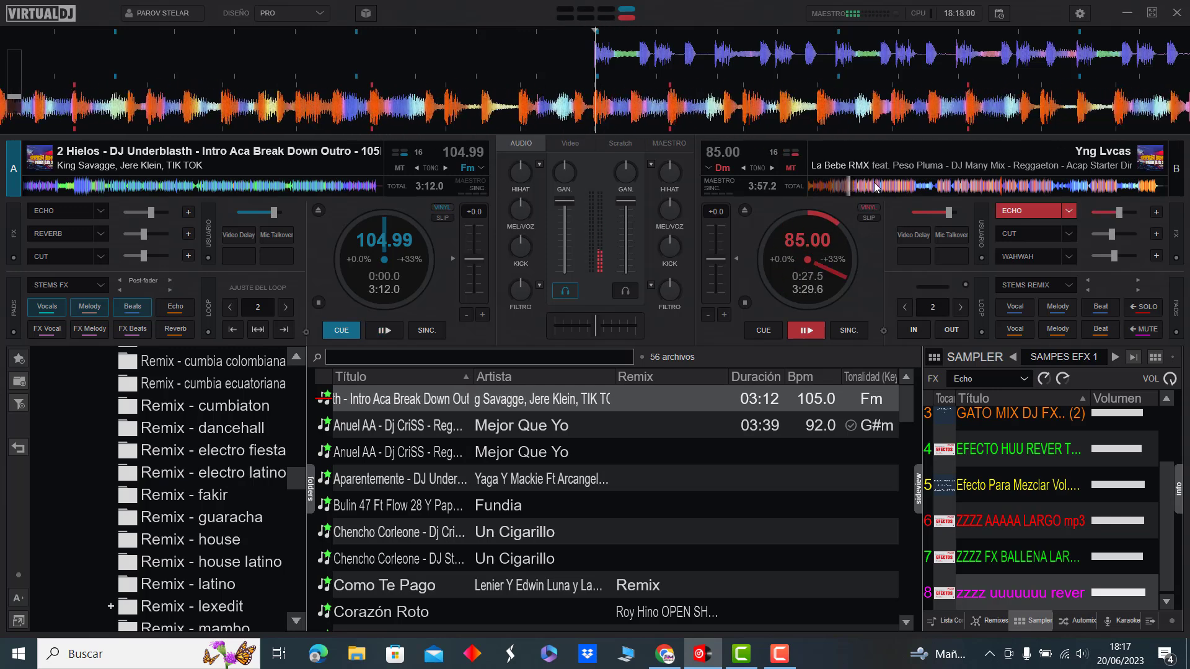
pyautogui.click(878, 186)
pyautogui.click(890, 186)
pyautogui.click(909, 185)
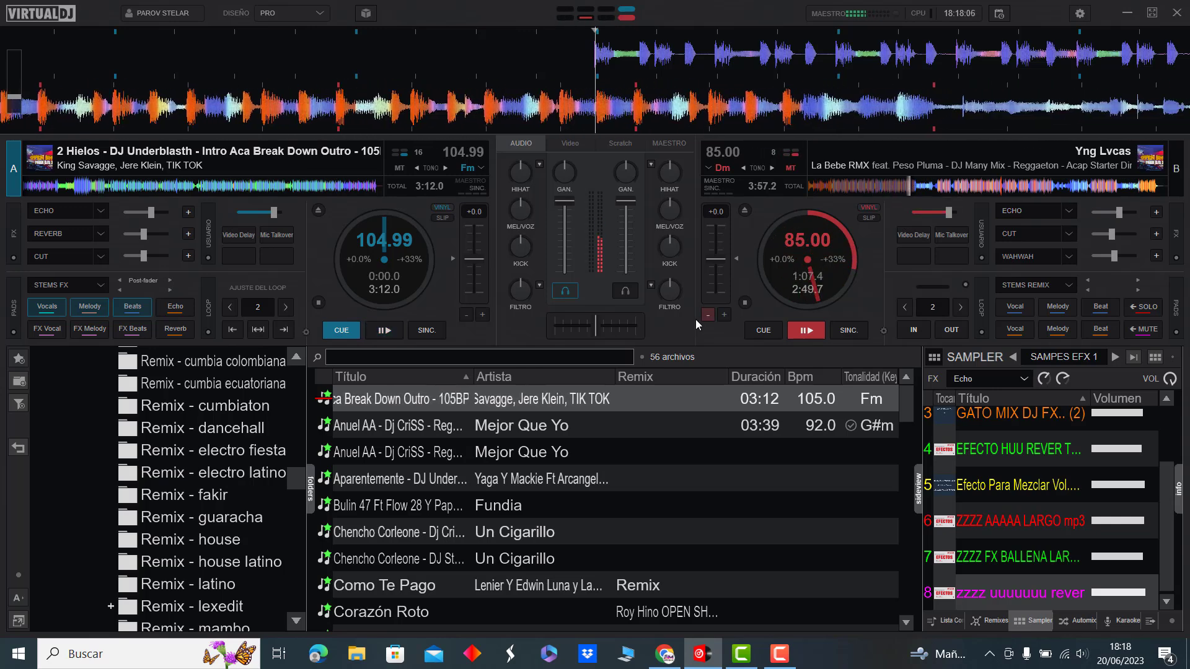
# Step: Echo out La Bebe RMX into 2 Hielos on deck A, and load the 92 BPM Anuel AA track Mejor Que Yo on deck B
pyautogui.press('e')
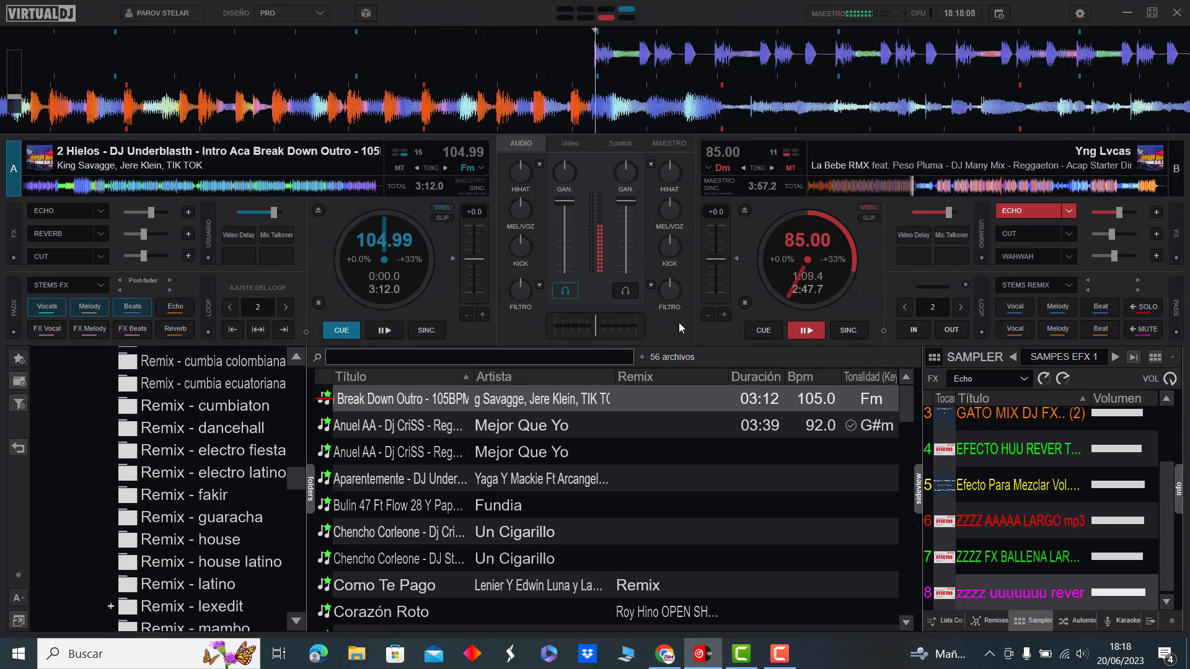
pyautogui.press('space')
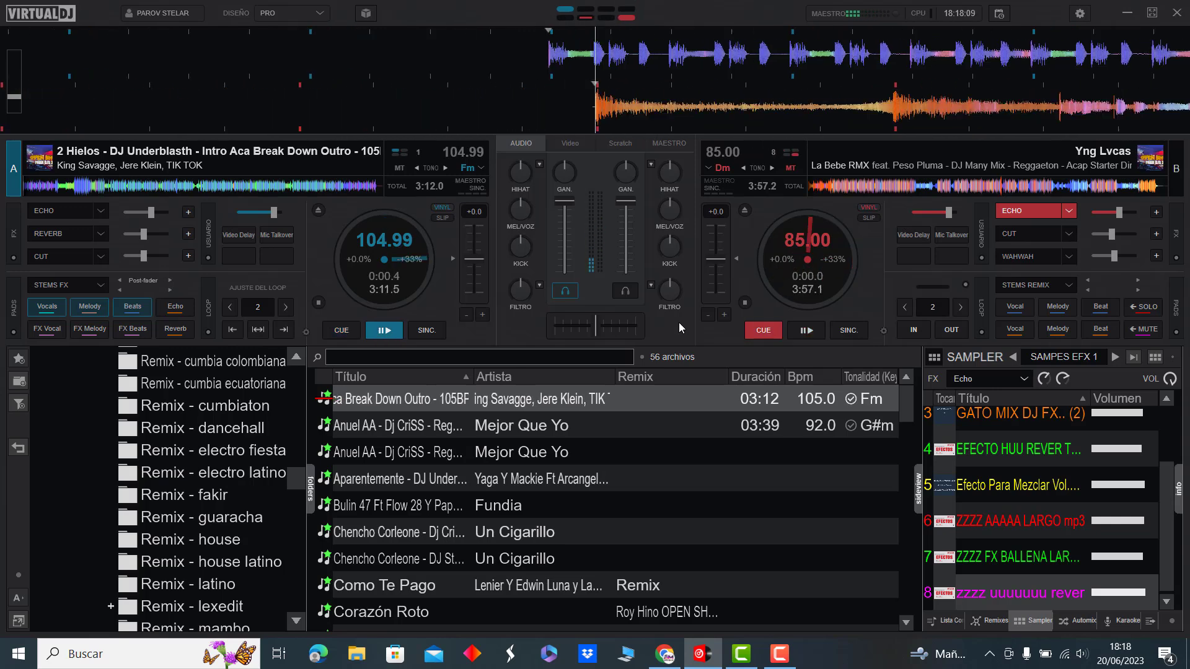
pyautogui.doubleClick(604, 425)
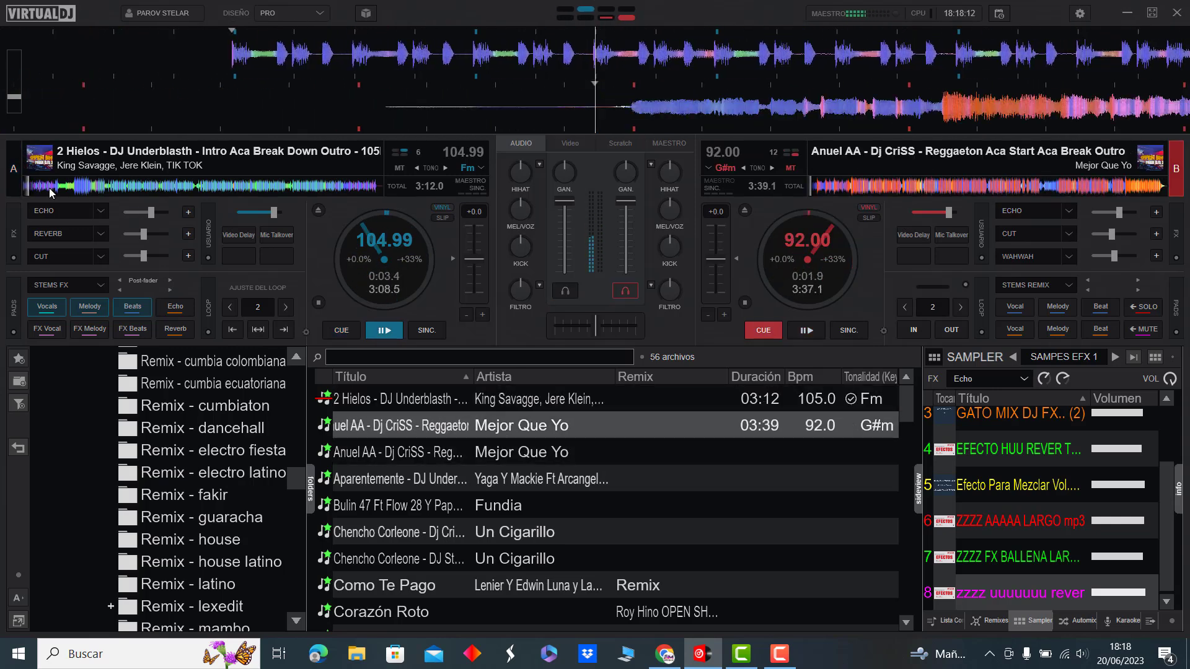
# Step: Skip forward through 2 Hielos on deck A to about 1:31, applying Echo around the jumps
pyautogui.press('e')
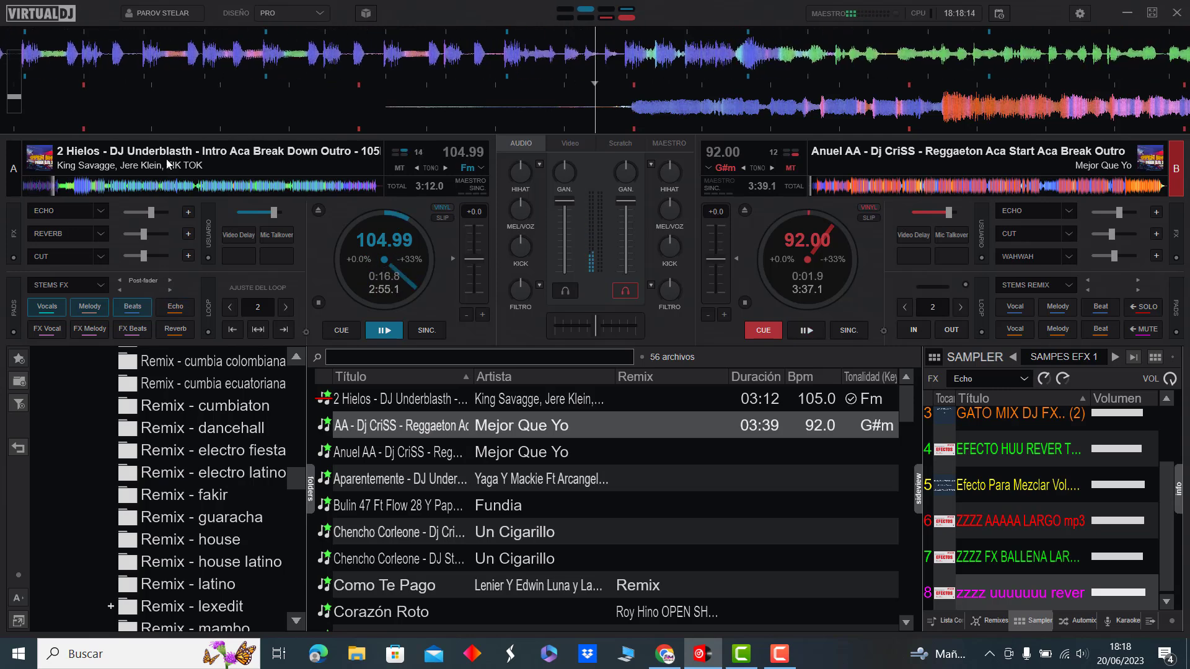
pyautogui.press('e')
pyautogui.click(90, 186)
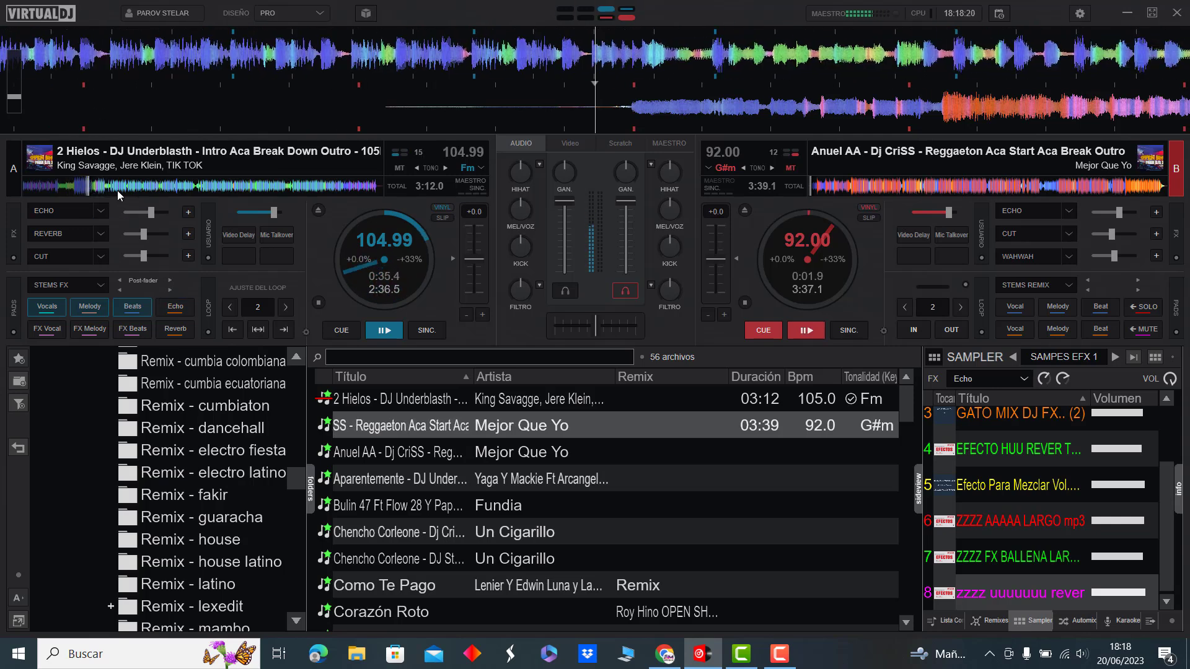
pyautogui.press('e')
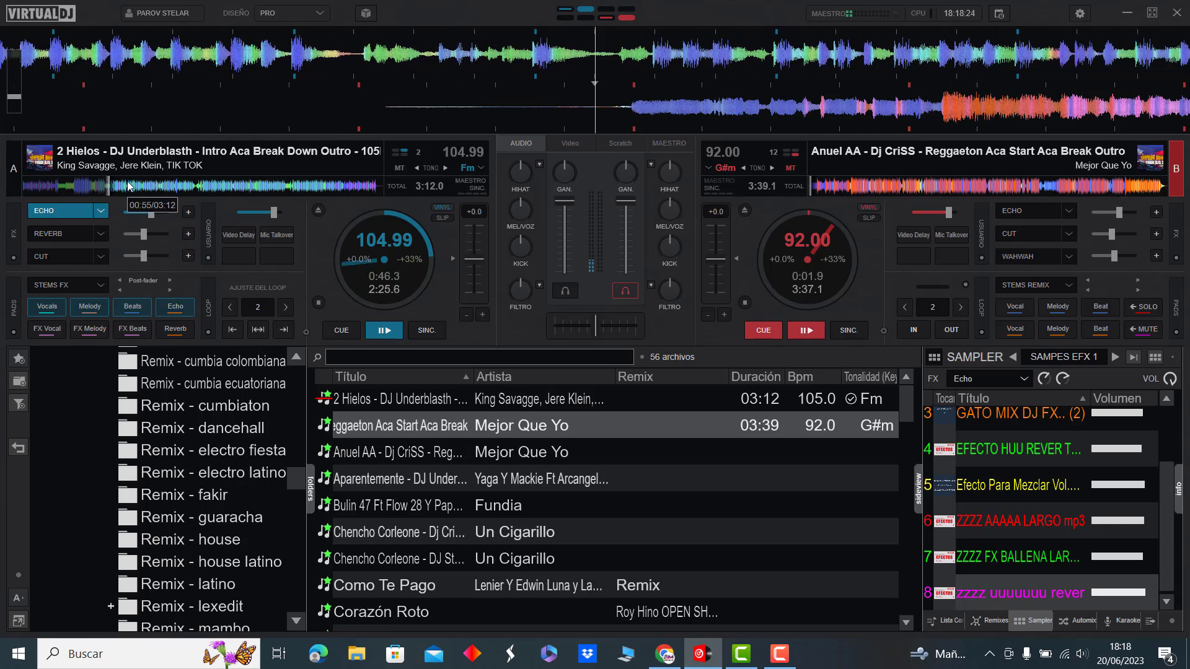
pyautogui.click(130, 186)
pyautogui.click(160, 186)
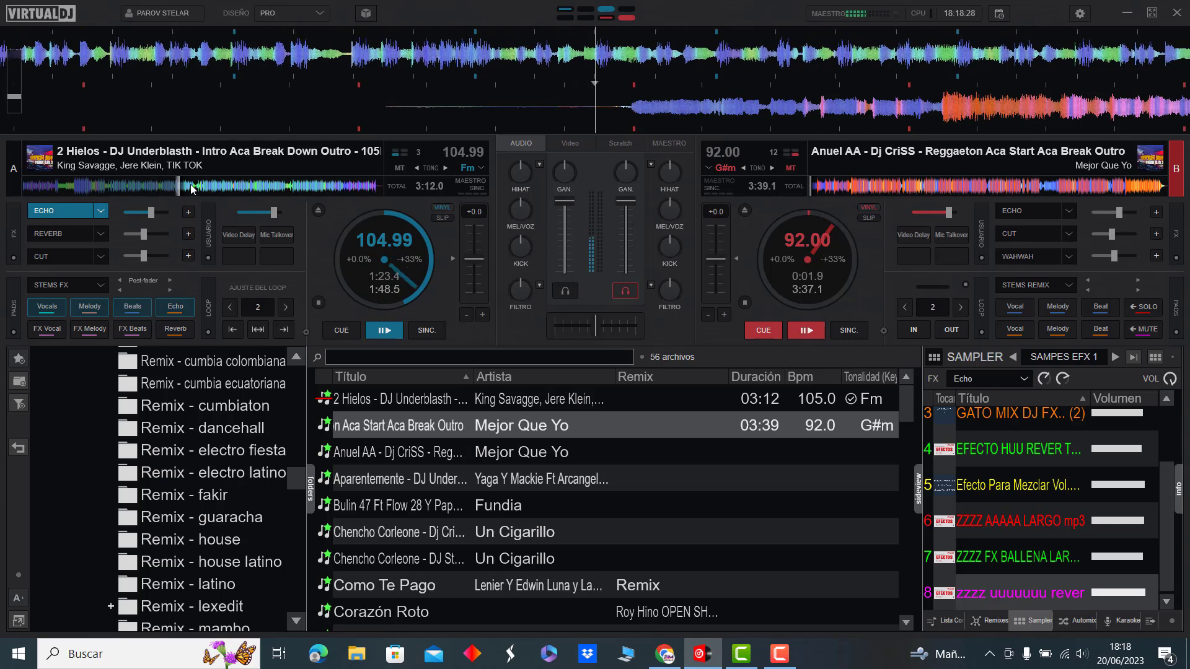
pyautogui.click(193, 186)
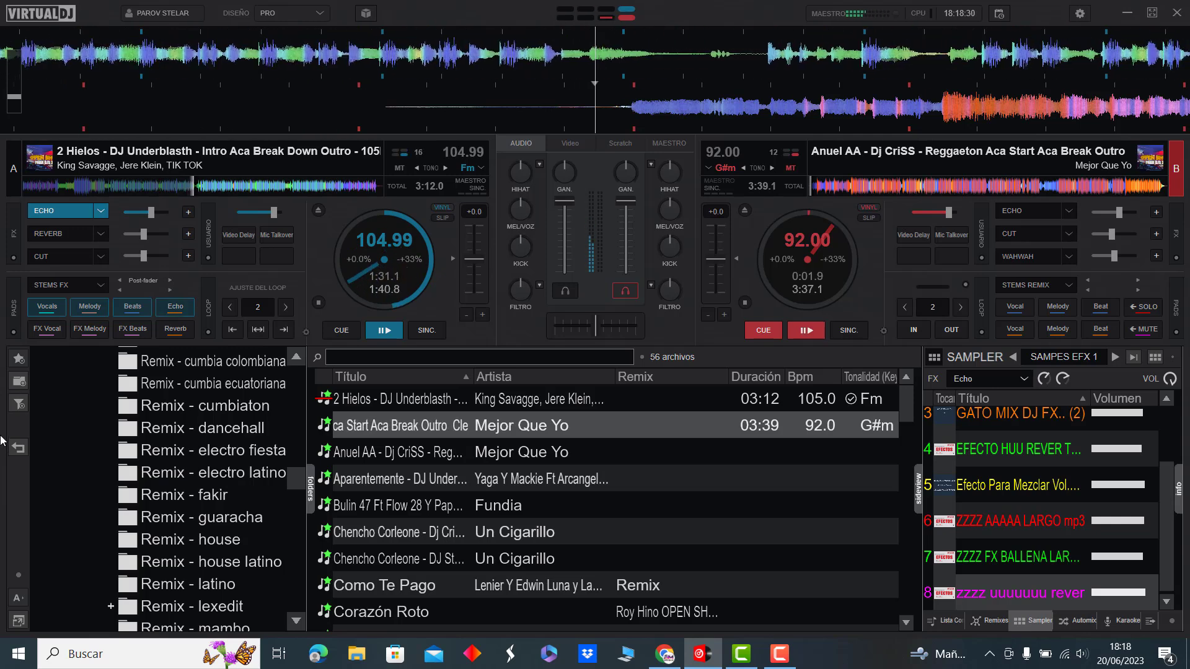
# Step: Switch playback to Mejor Que Yo on deck B and load Aparentemente (Acapella Starter Outro) on deck A
pyautogui.press('space')
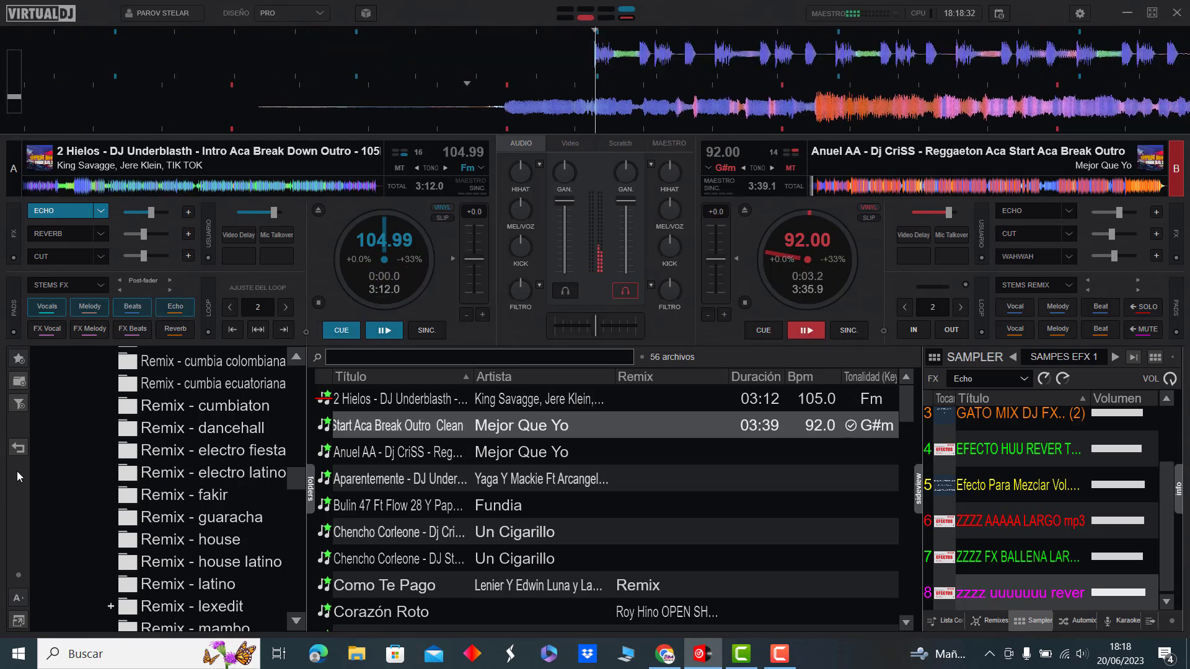
pyautogui.doubleClick(390, 480)
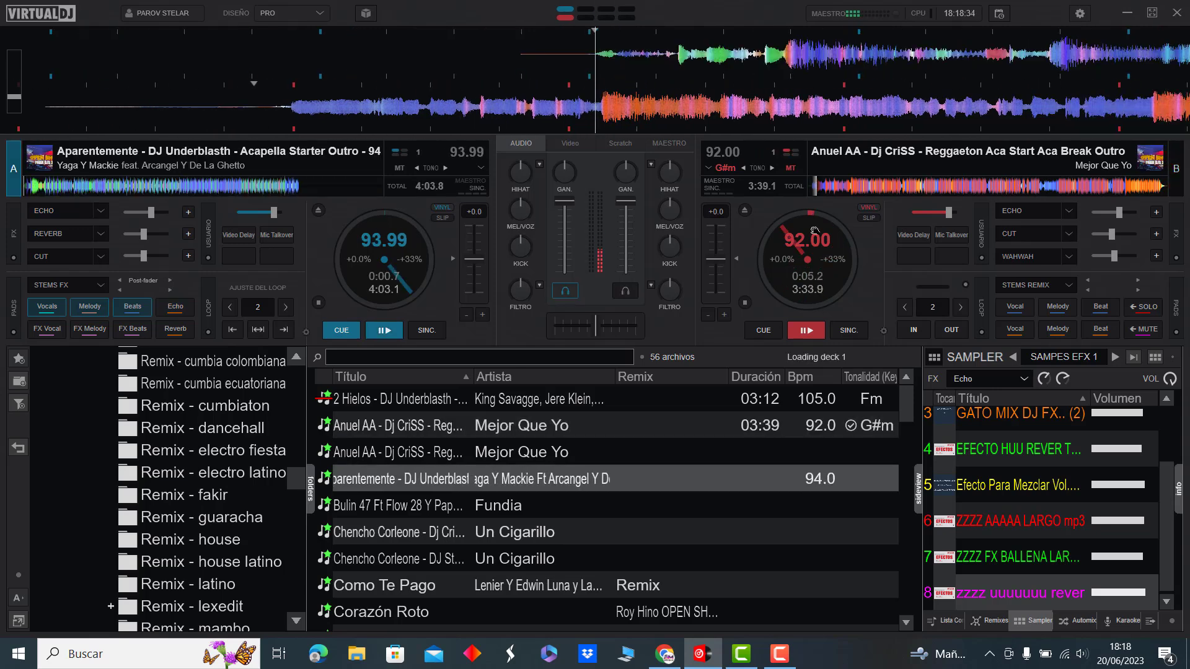
# Step: Skip forward through Mejor Que Yo on deck B to about 1:50, with Echo covering the jumps
pyautogui.click(831, 188)
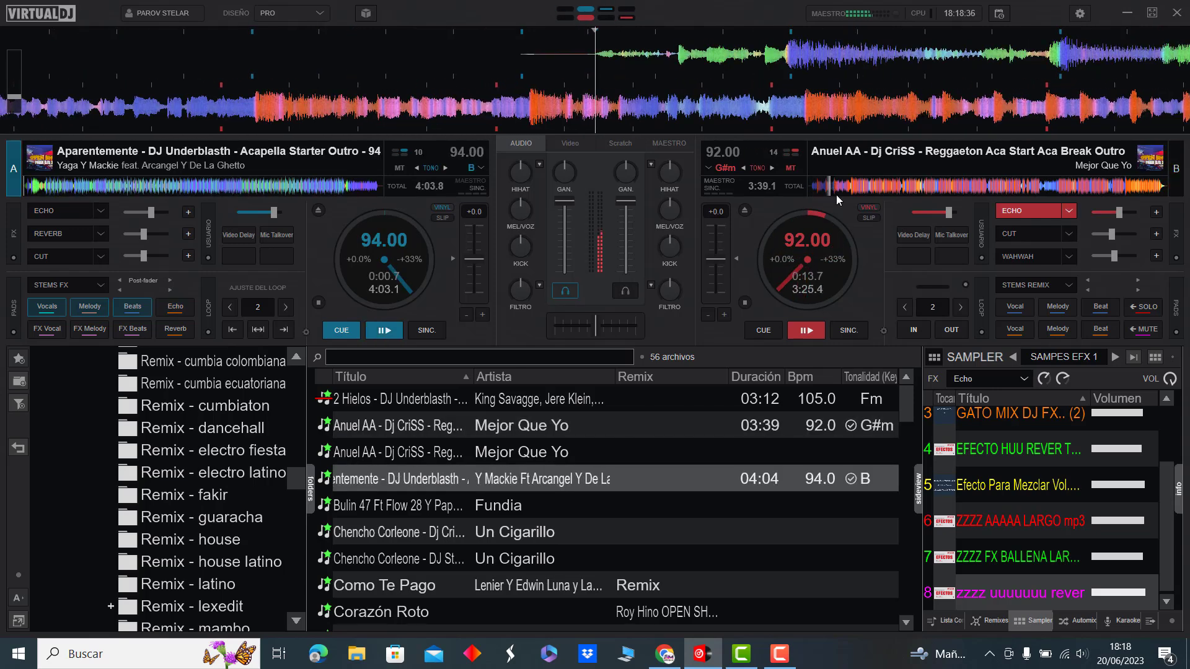
pyautogui.click(849, 188)
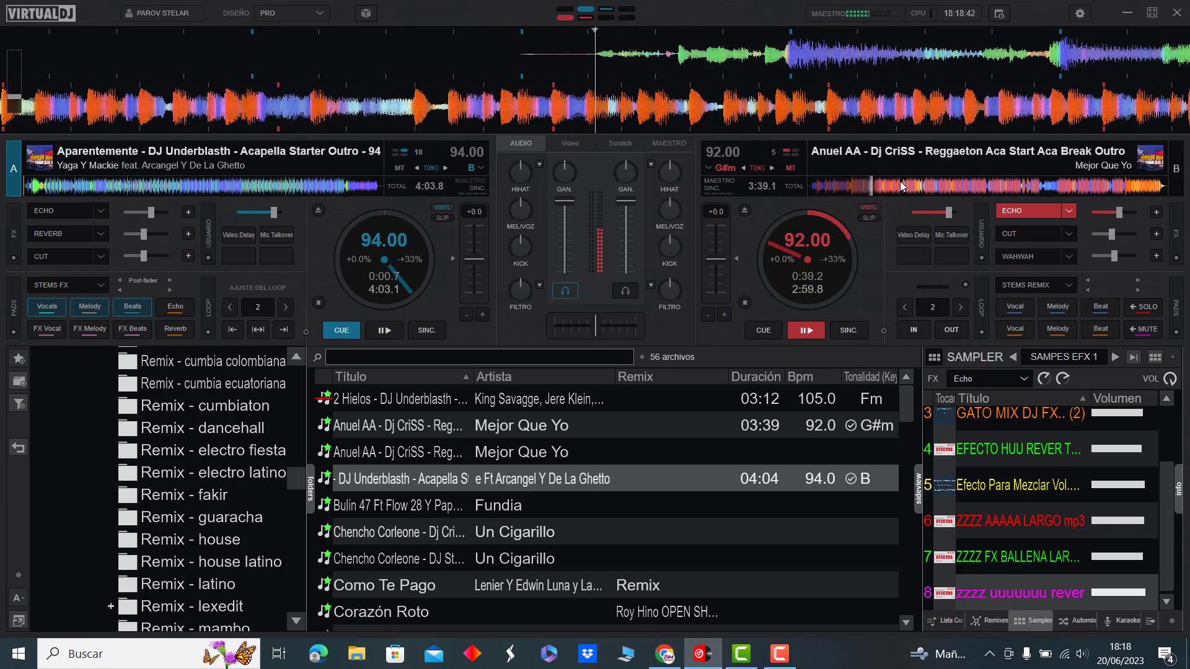
pyautogui.click(900, 188)
pyautogui.click(922, 186)
pyautogui.click(935, 184)
pyautogui.click(947, 184)
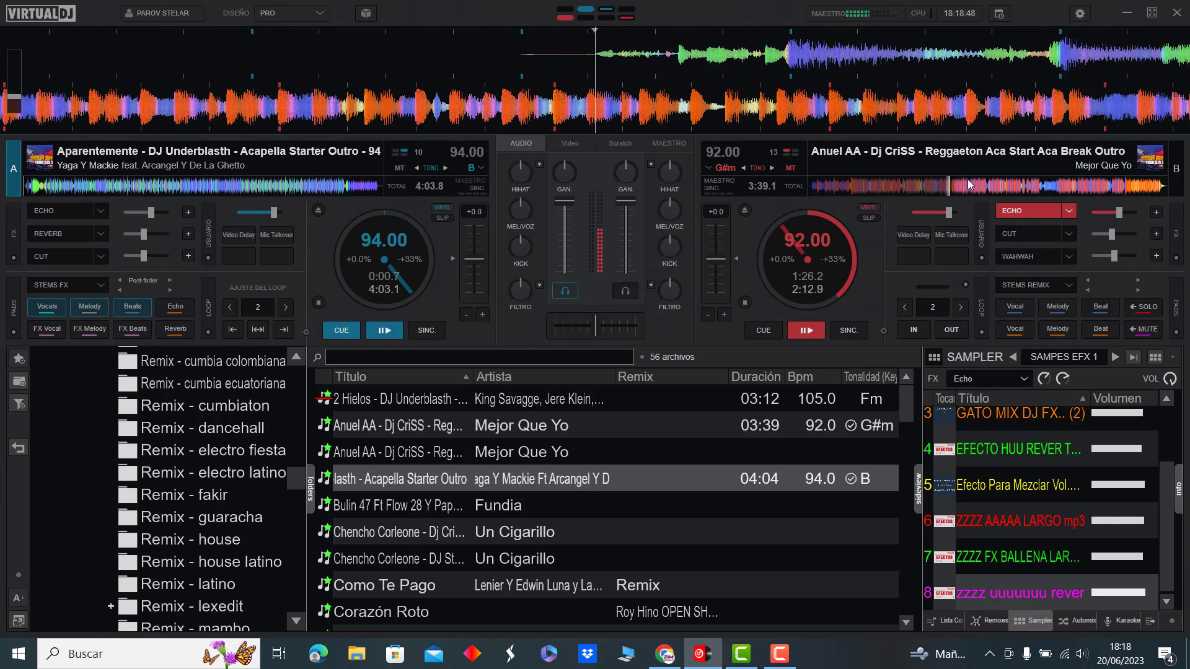
pyautogui.click(984, 184)
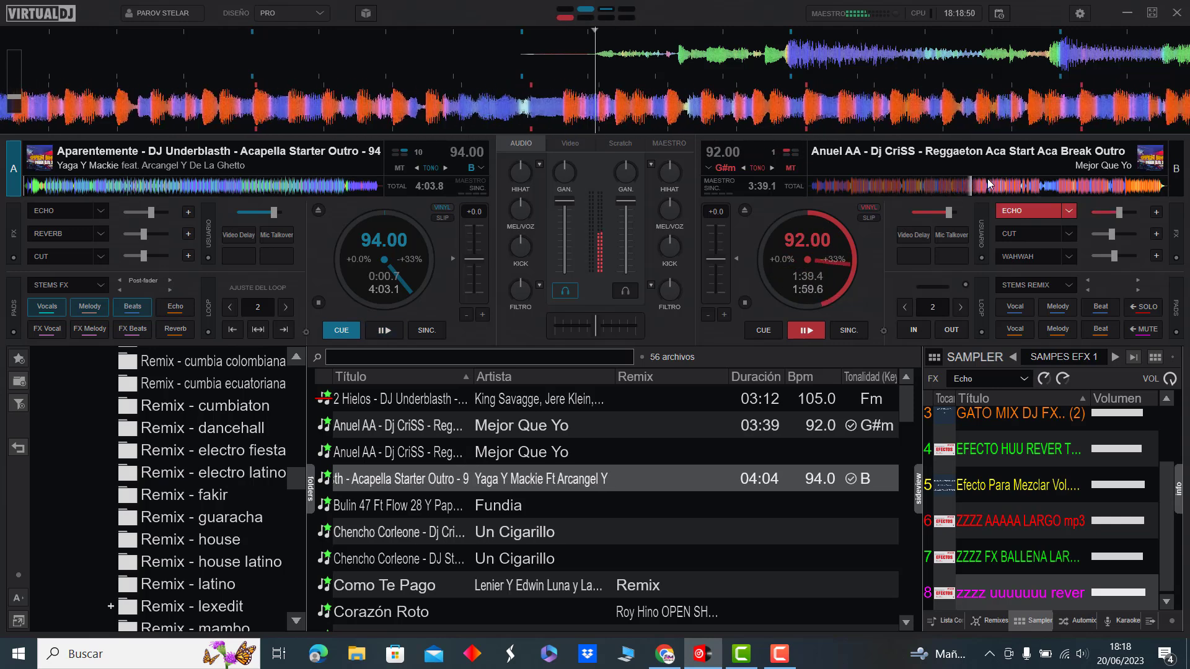
# Step: Echo out Mejor Que Yo into Aparentemente on deck A, and load the 114 BPM Bulin 47 track Fundia on deck B
pyautogui.press('e')
pyautogui.press('e')
pyautogui.press('e')
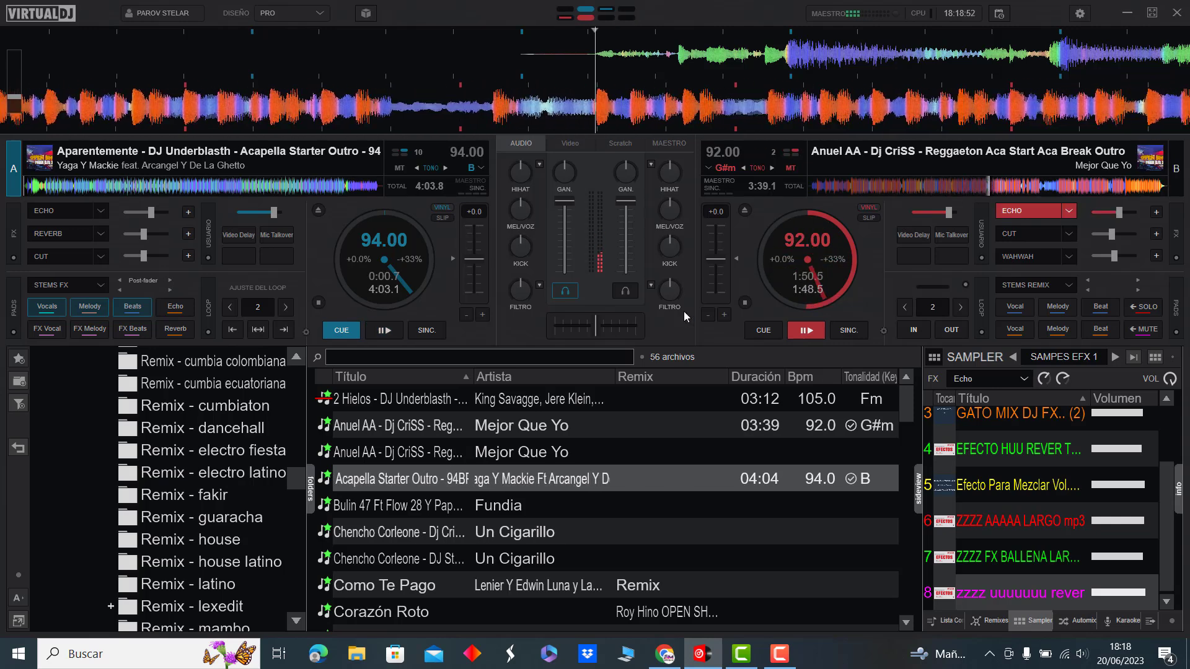
pyautogui.press('space')
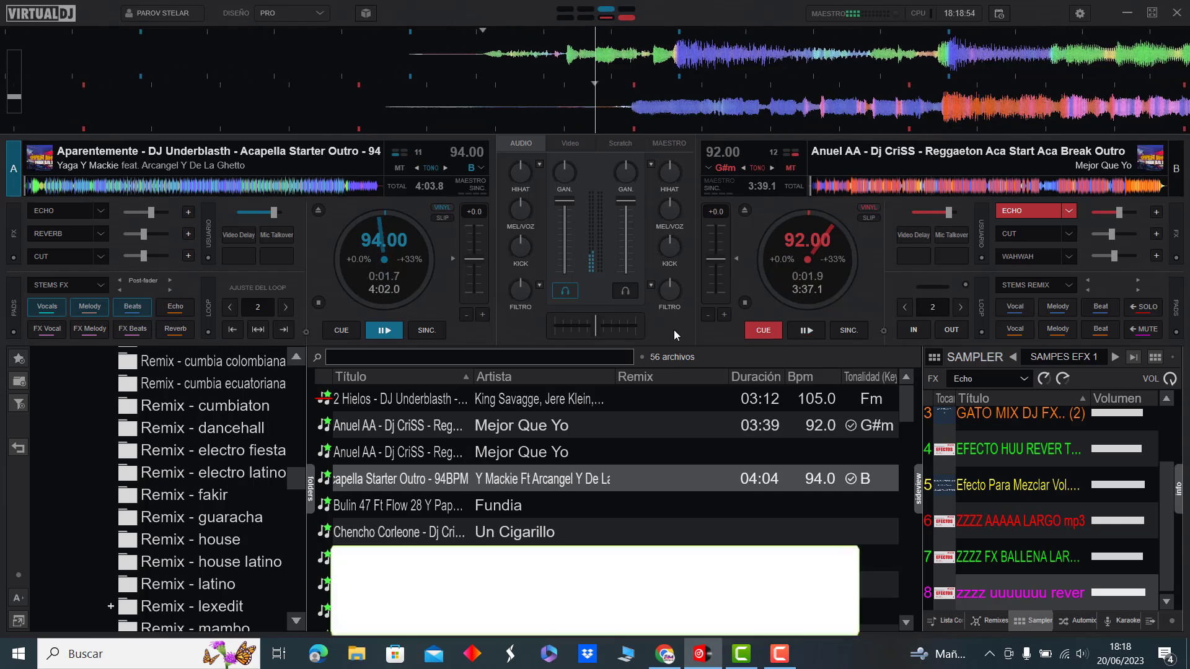
pyautogui.doubleClick(396, 506)
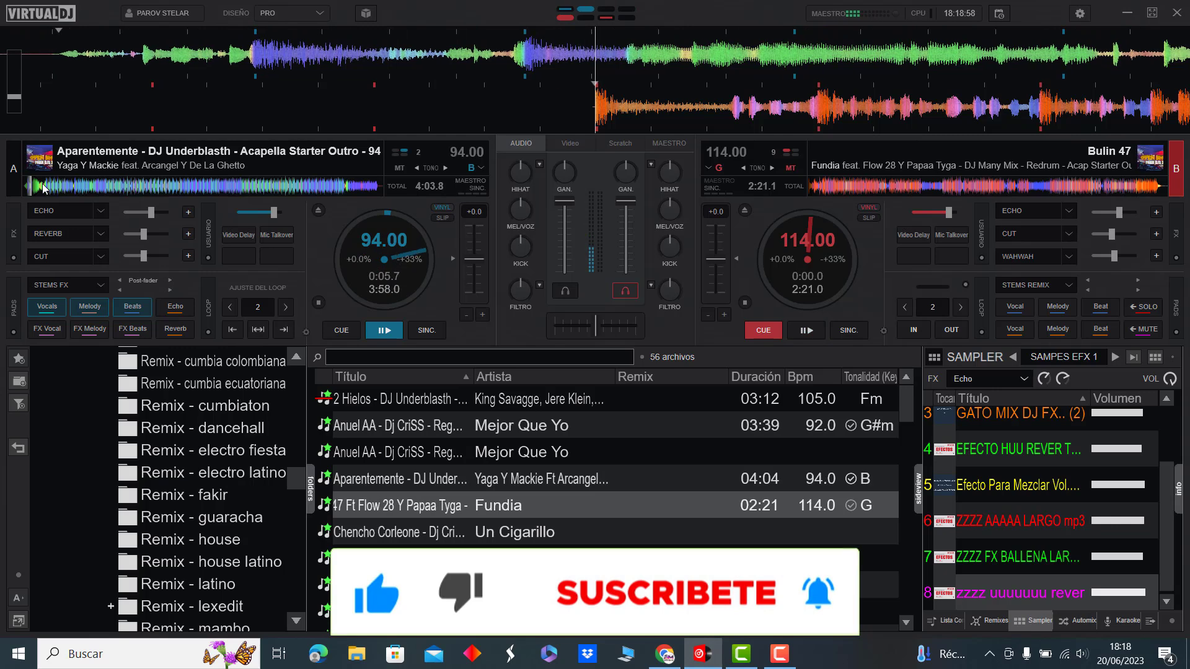
# Step: Skip forward through Aparentemente on deck A to about 2:29 with Echo, and cut over to Bulin 47's Fundia on deck B
pyautogui.click(96, 187)
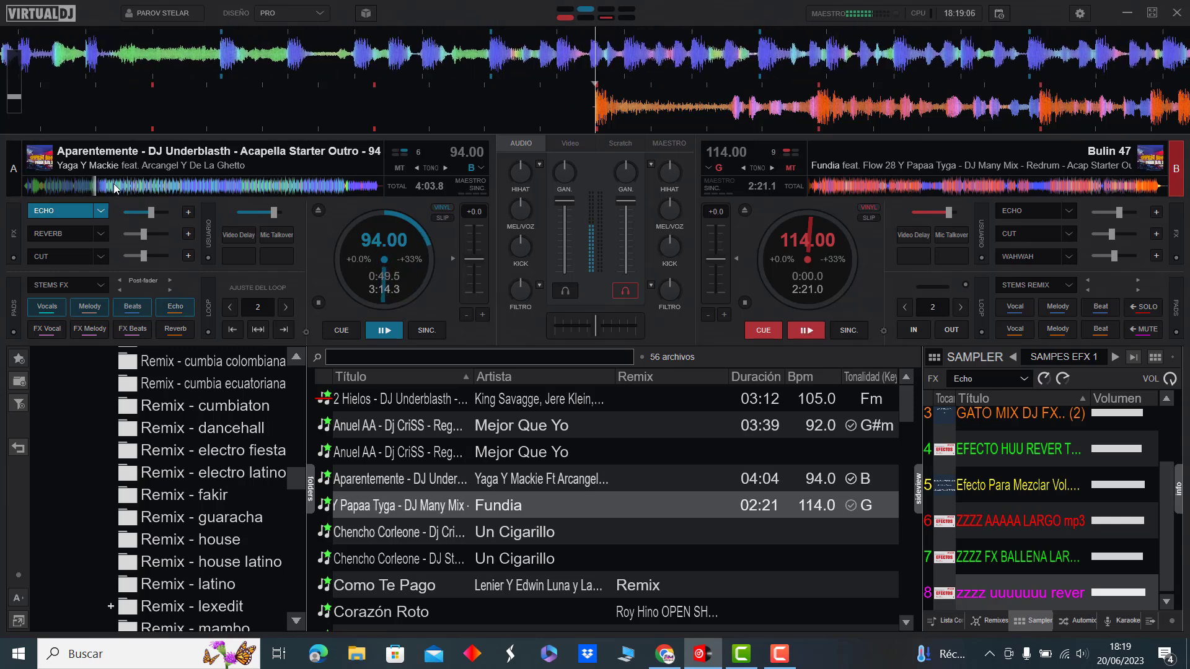
pyautogui.click(134, 187)
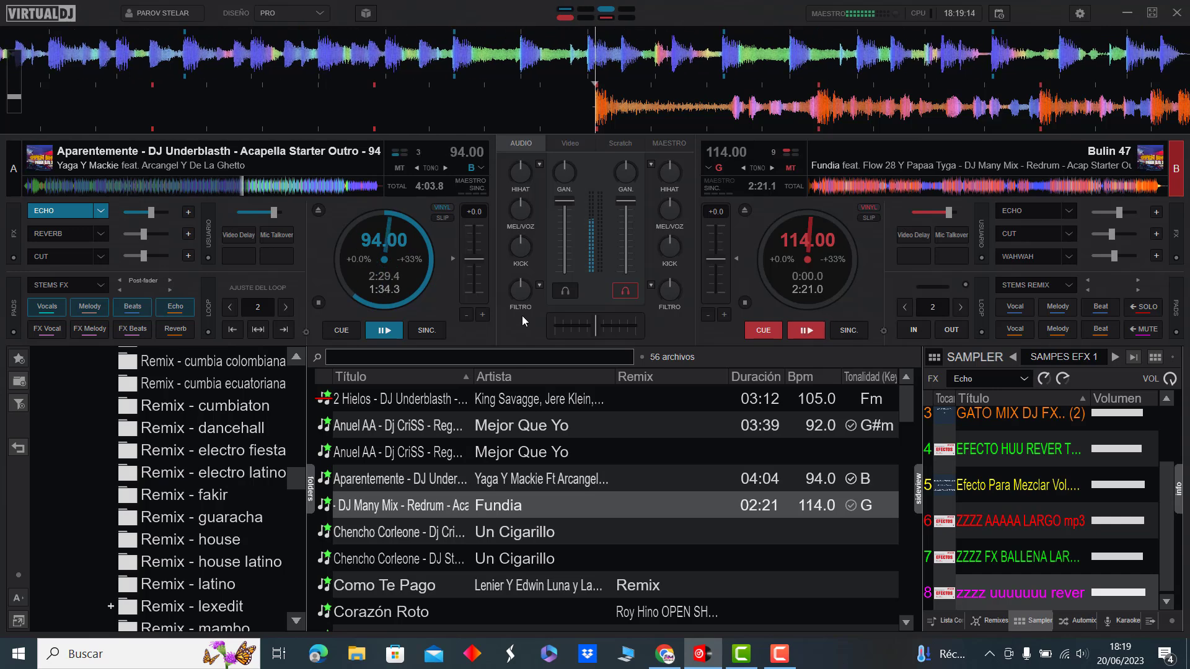
pyautogui.press('space')
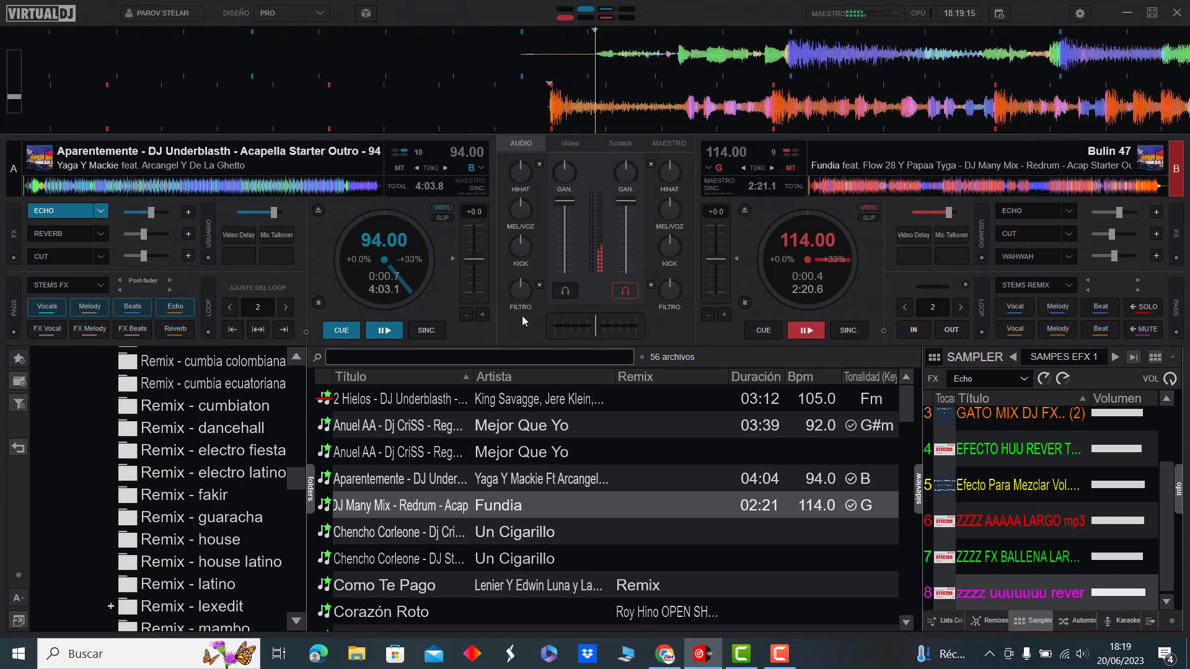
# Step: Load Chencho Corleone's 92 BPM Un Cigarillo on deck A and skip forward through Fundia on deck B to about 1:25 with Echo
pyautogui.doubleClick(455, 529)
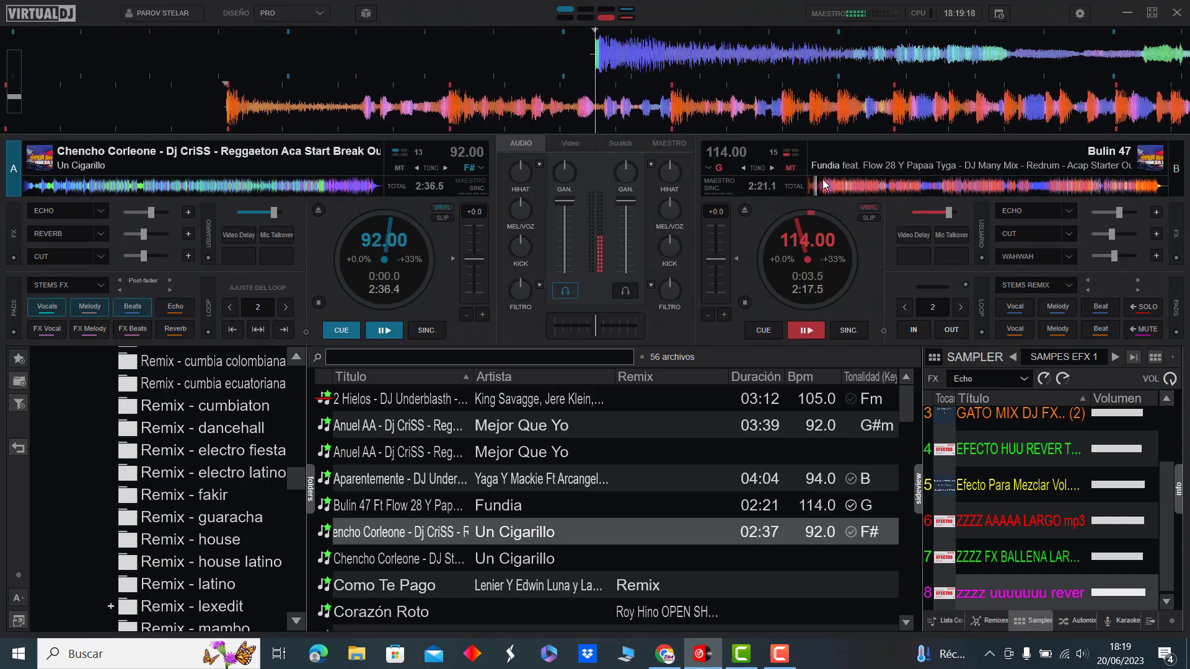
pyautogui.click(843, 184)
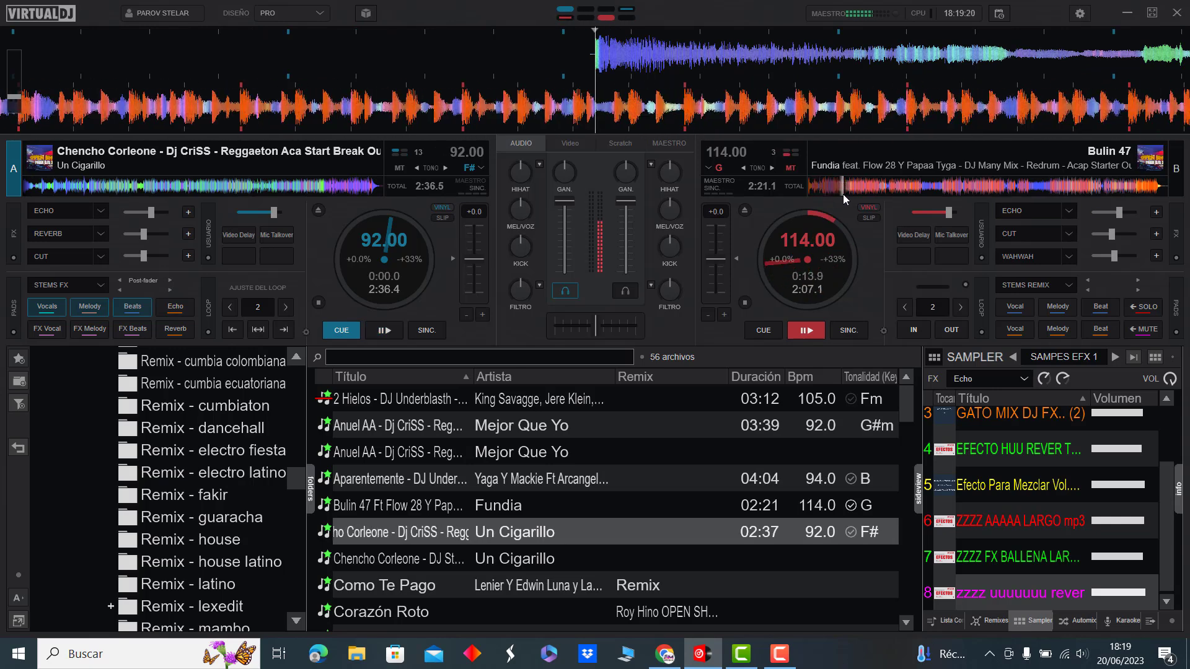
pyautogui.click(859, 185)
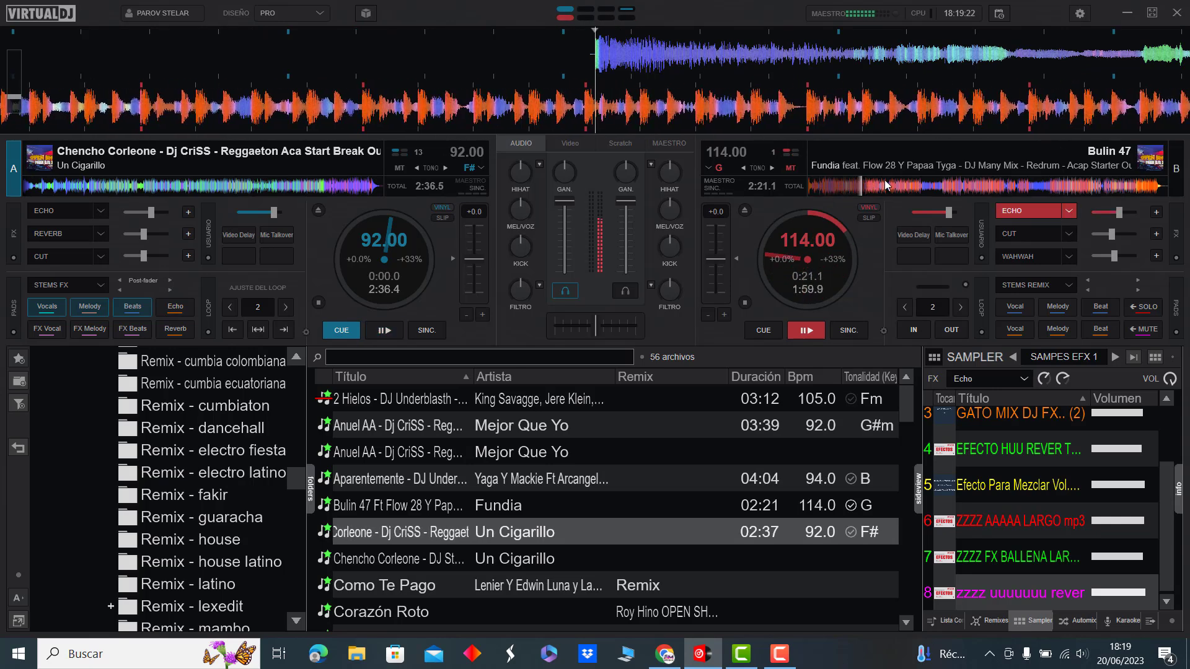
pyautogui.click(905, 186)
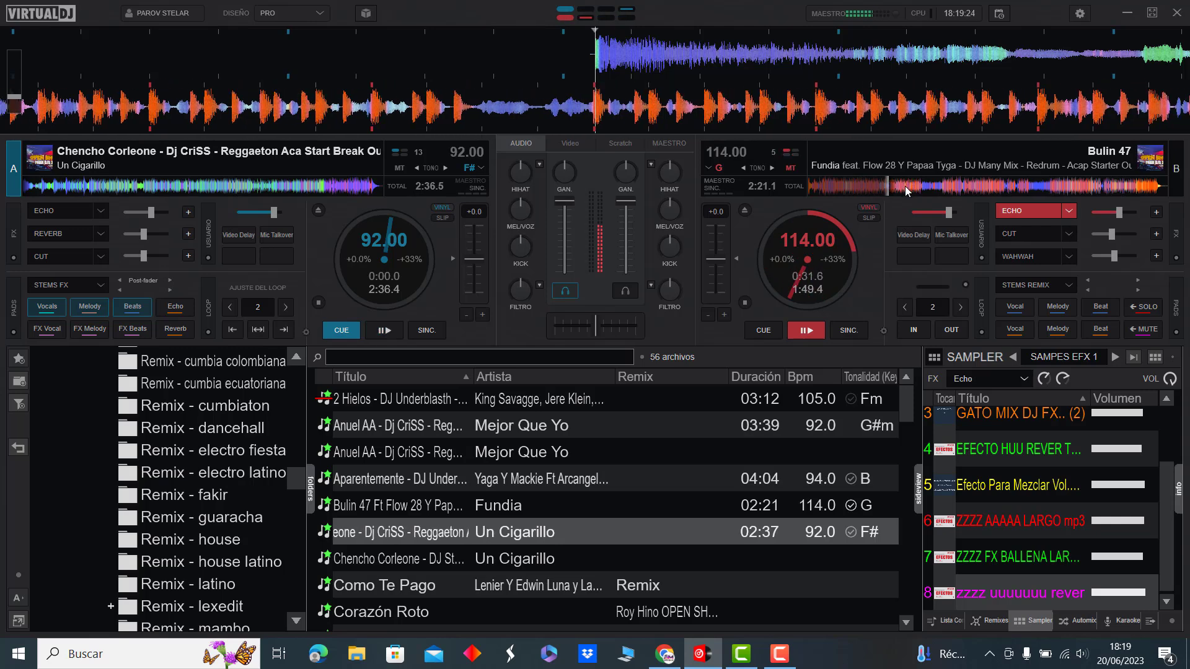
pyautogui.click(922, 186)
pyautogui.click(994, 186)
pyautogui.click(1023, 186)
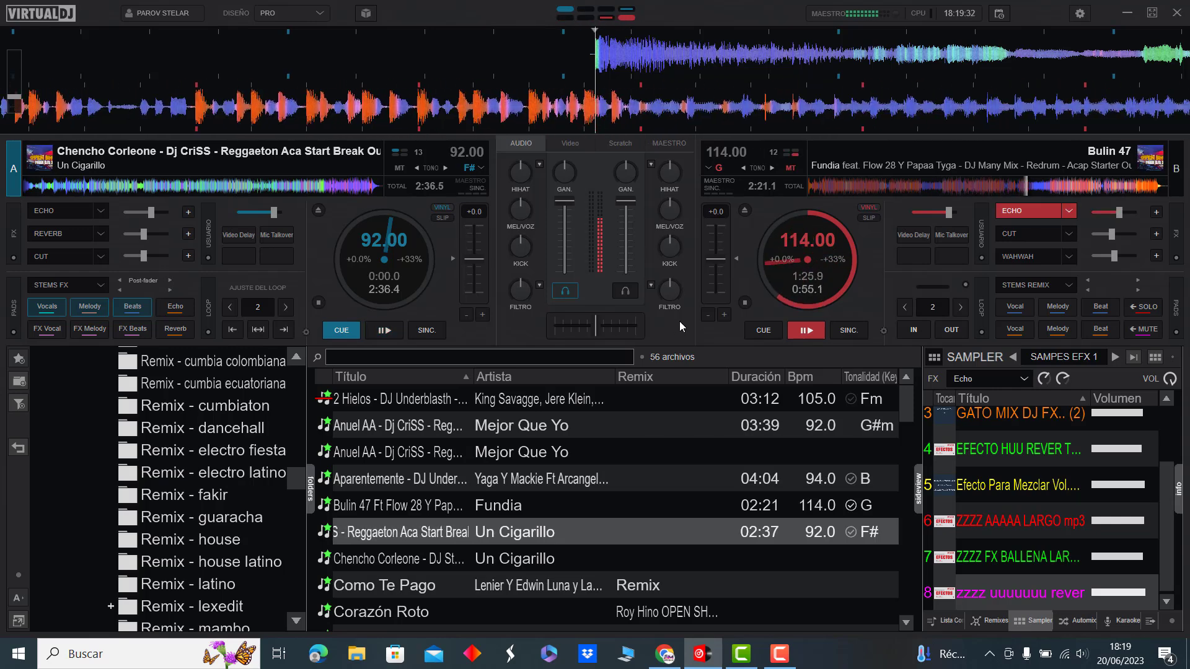
# Step: Echo out Fundia into Un Cigarillo on deck A, and load Como Te Pago (Remix) on deck B
pyautogui.press('space')
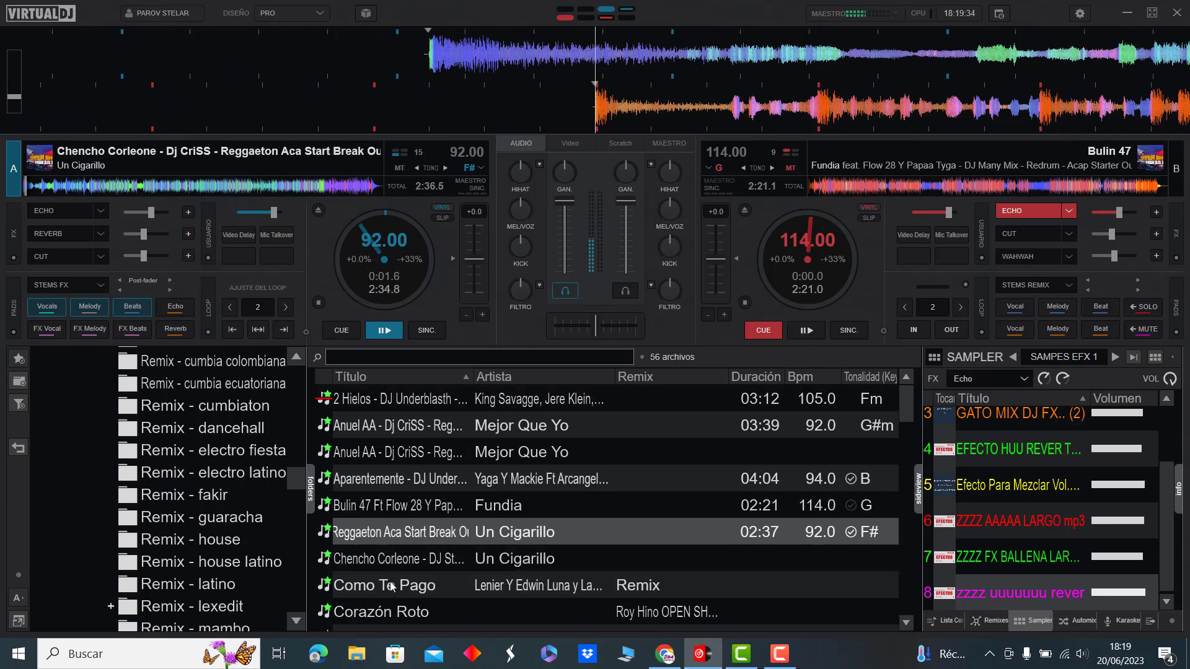
pyautogui.doubleClick(392, 586)
pyautogui.scroll(-1, 391, 586)
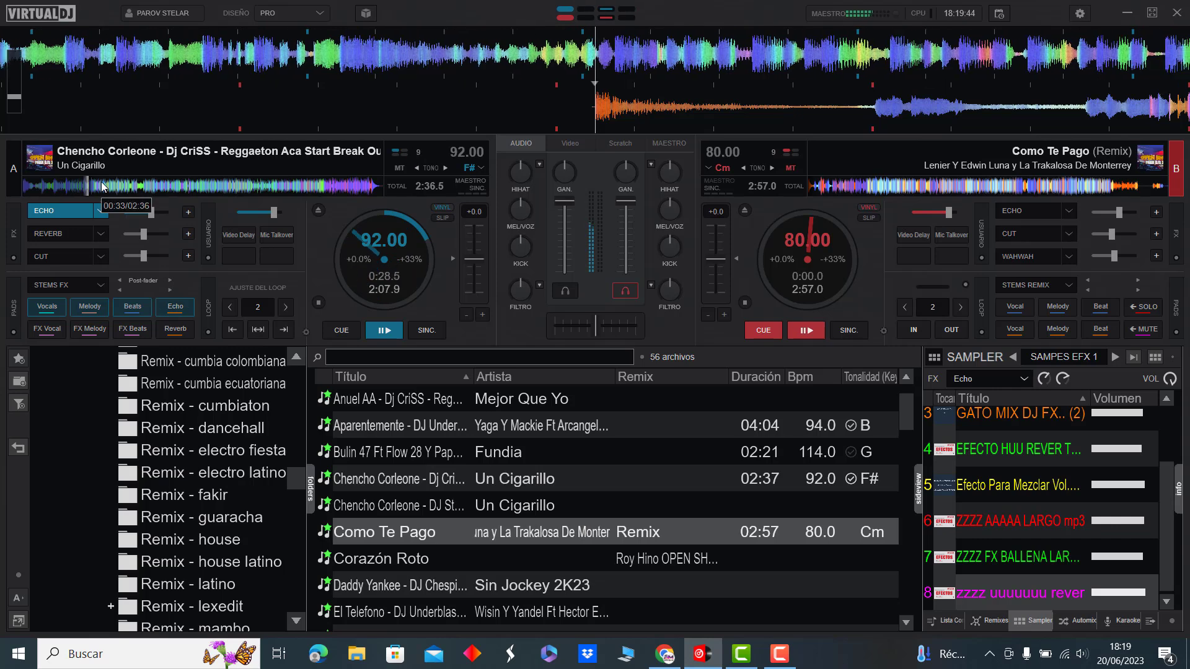
# Step: Skip forward through Un Cigarillo on deck A to about 1:49, covering the jumps with Echo
pyautogui.click(146, 185)
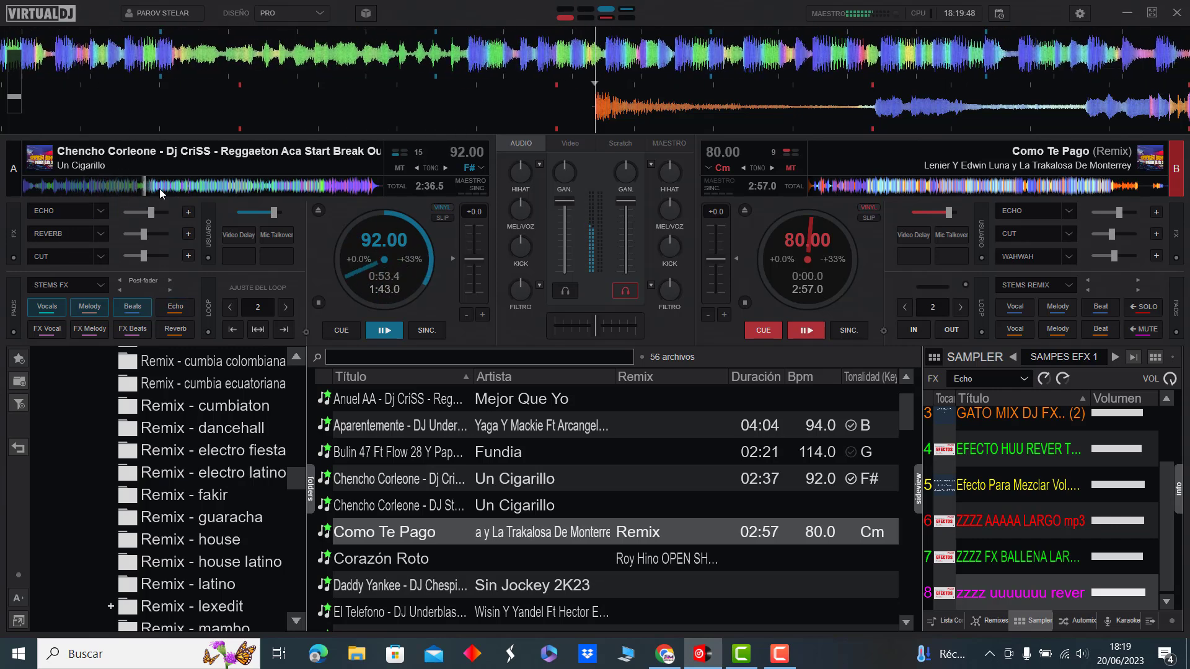
pyautogui.click(197, 185)
pyautogui.press('e')
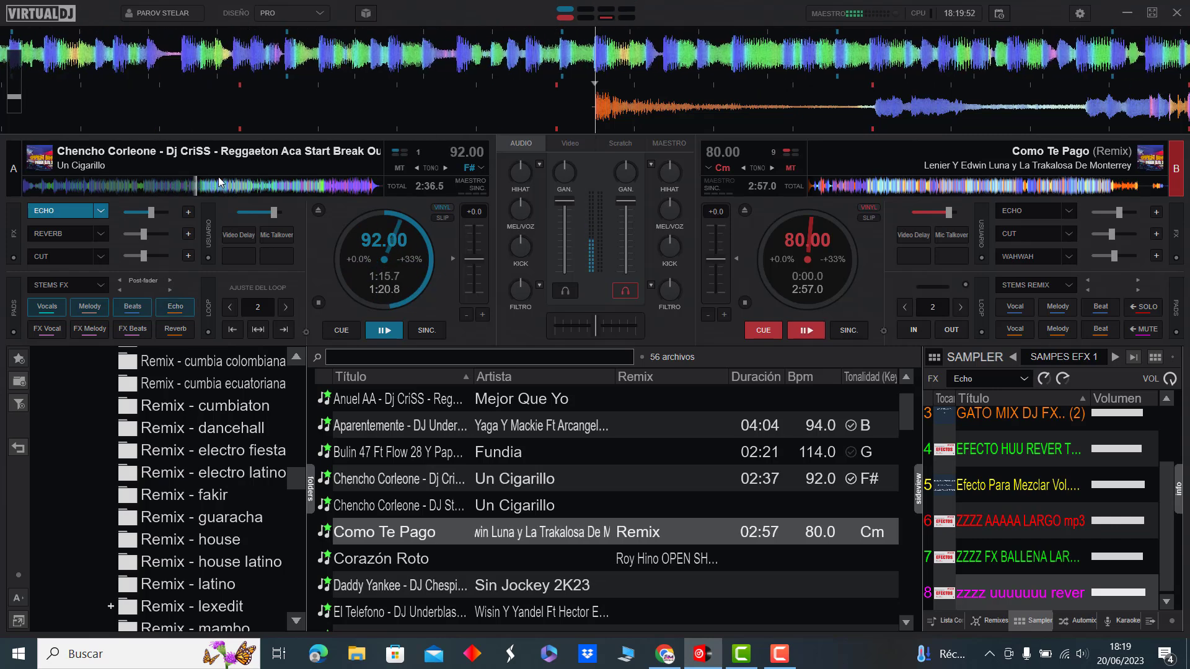
pyautogui.click(245, 184)
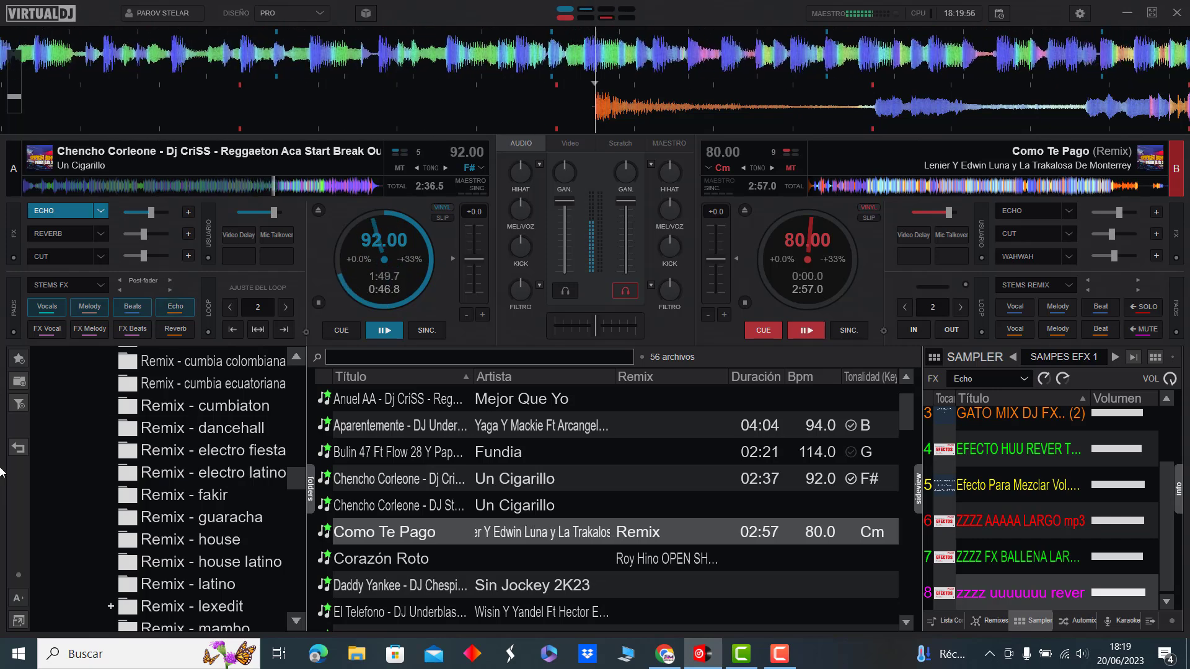
# Step: Switch playback to Como Te Pago on deck B and load Corazón Roto (Roy Hino OPEN SHOW) on deck A
pyautogui.press('space')
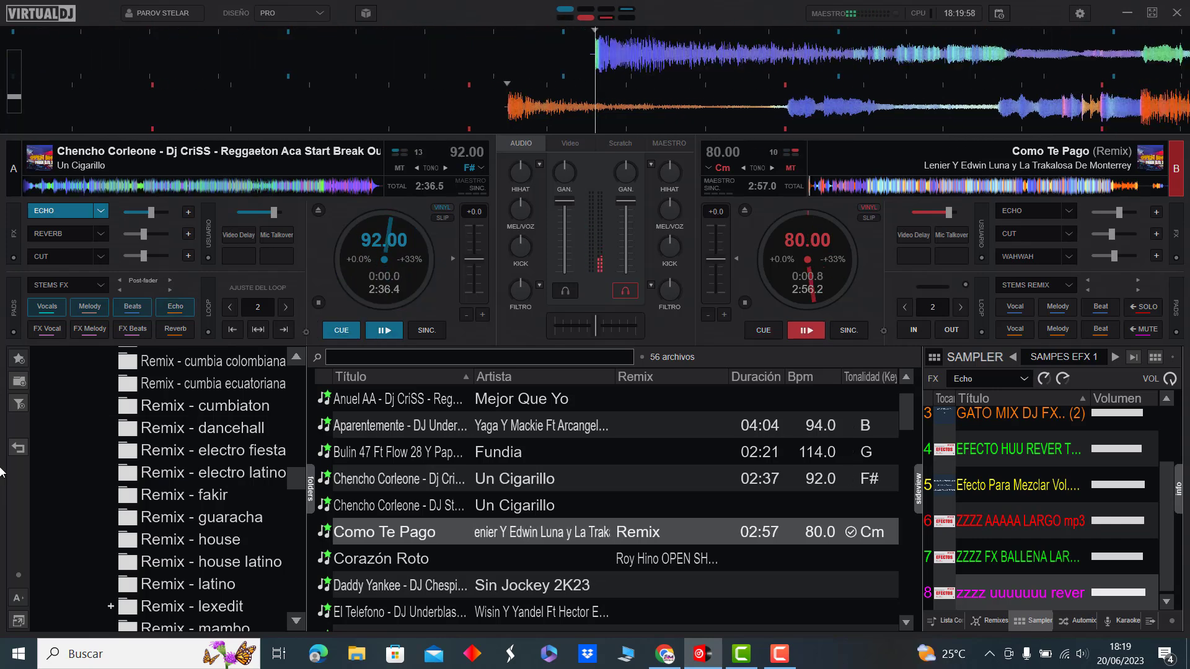
pyautogui.doubleClick(410, 559)
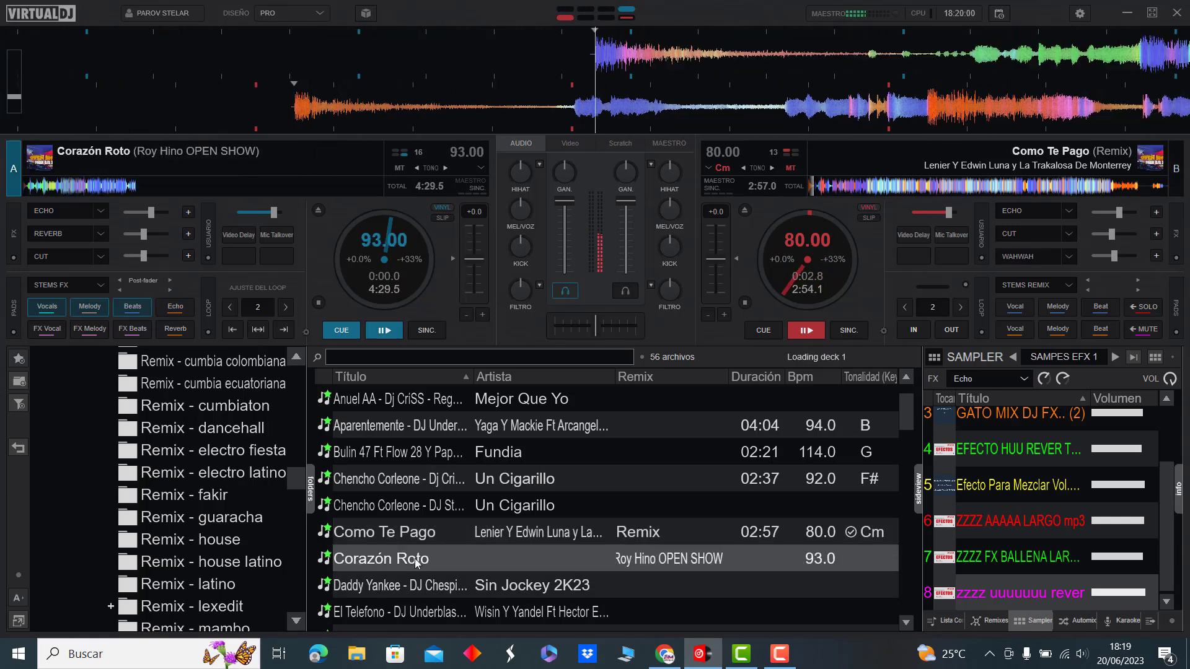
pyautogui.scroll(-1, 409, 558)
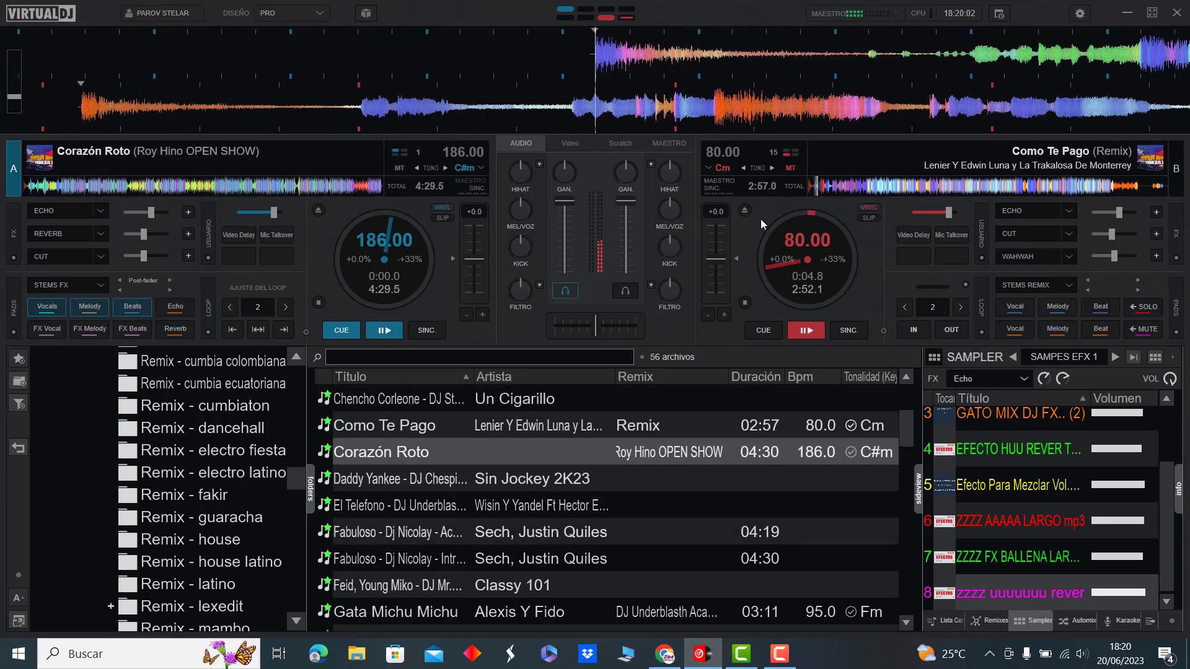
# Step: Skip forward through Como Te Pago on deck B to about 1:18, with Echo over the jumps
pyautogui.click(833, 186)
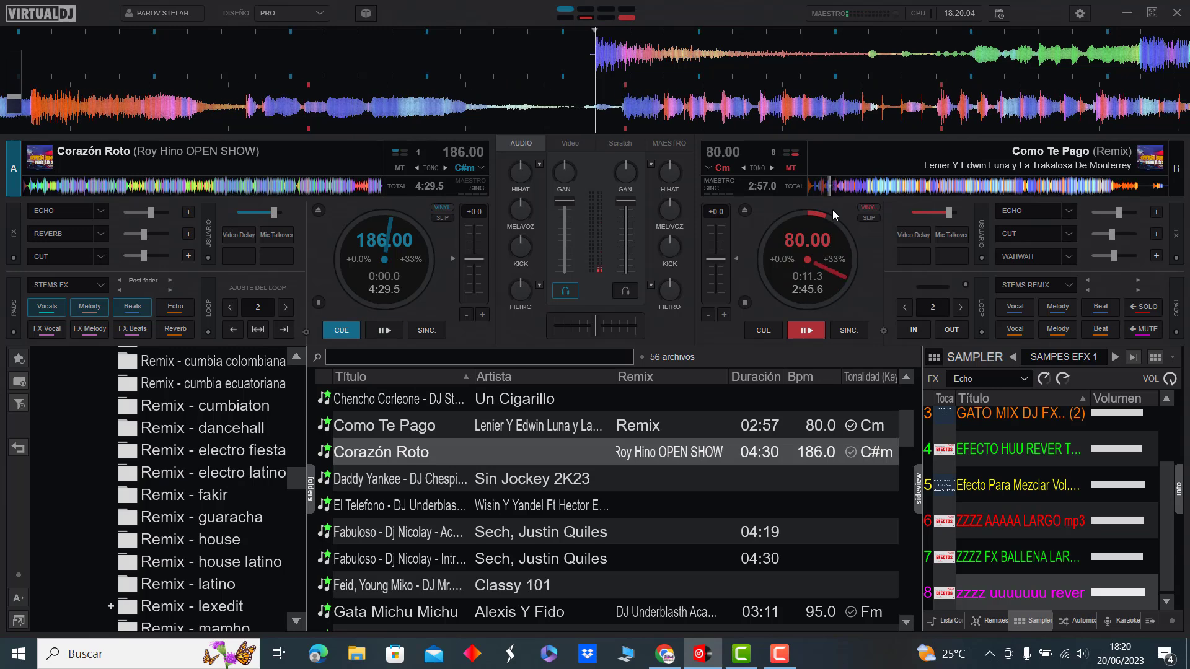
pyautogui.click(851, 186)
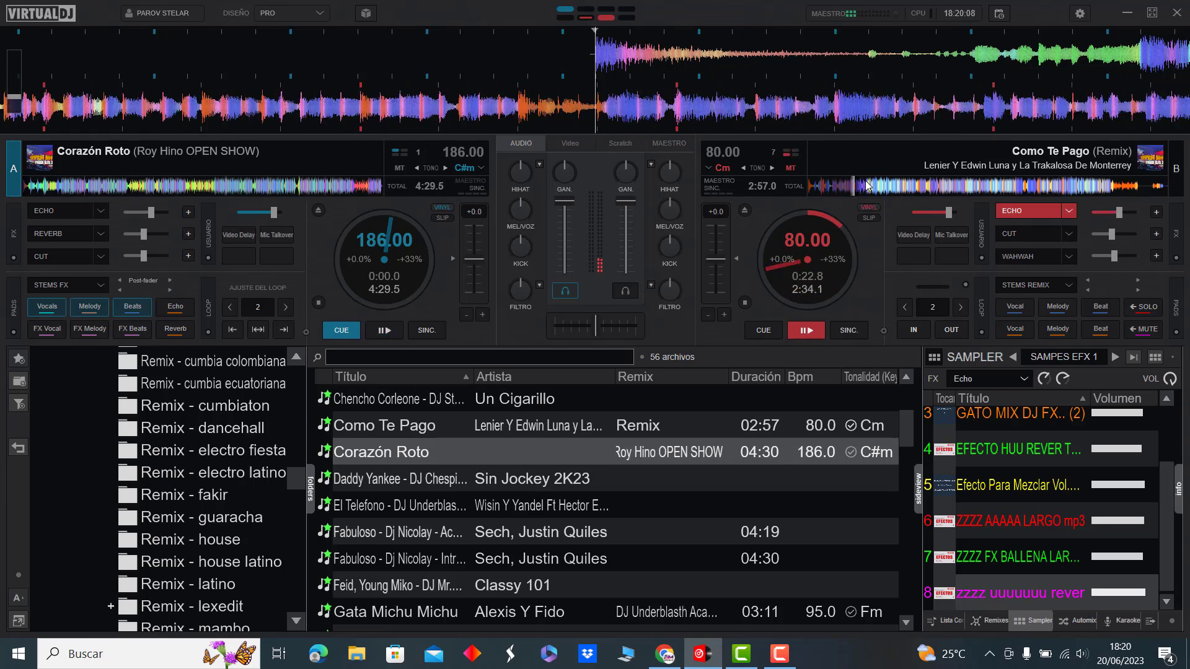
pyautogui.click(871, 182)
pyautogui.click(931, 184)
pyautogui.click(964, 183)
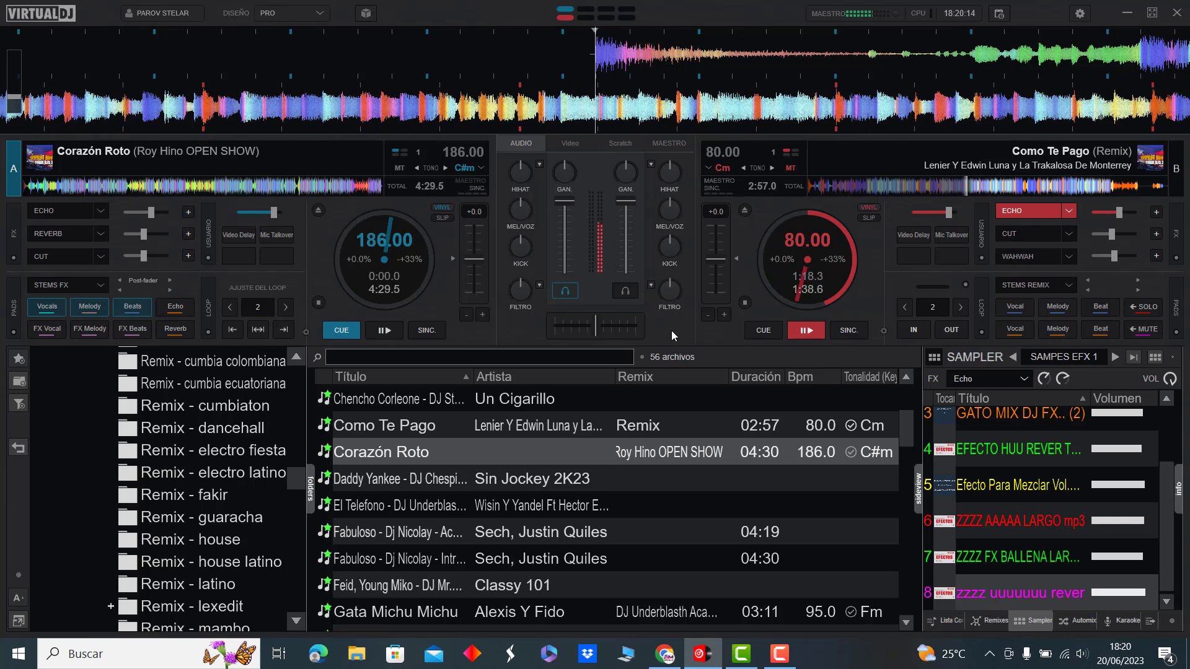
# Step: Echo out Como Te Pago into Corazón Roto on deck A, and load Daddy Yankee's Sin Jockey 2K23 on deck B
pyautogui.press('space')
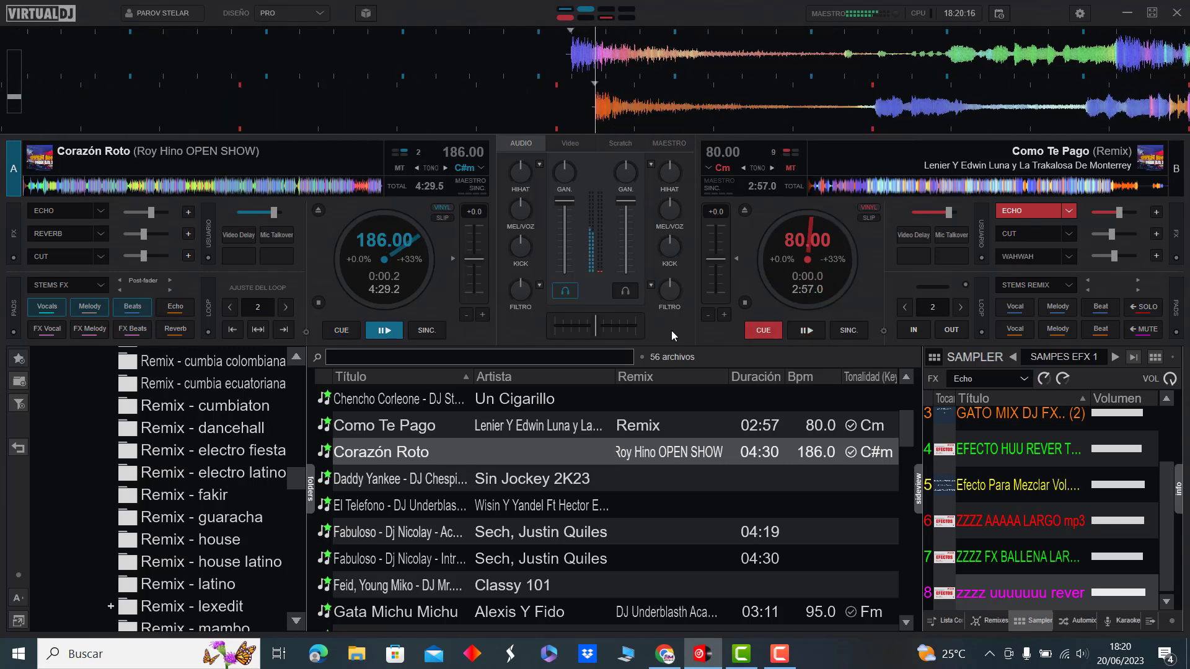
pyautogui.doubleClick(448, 477)
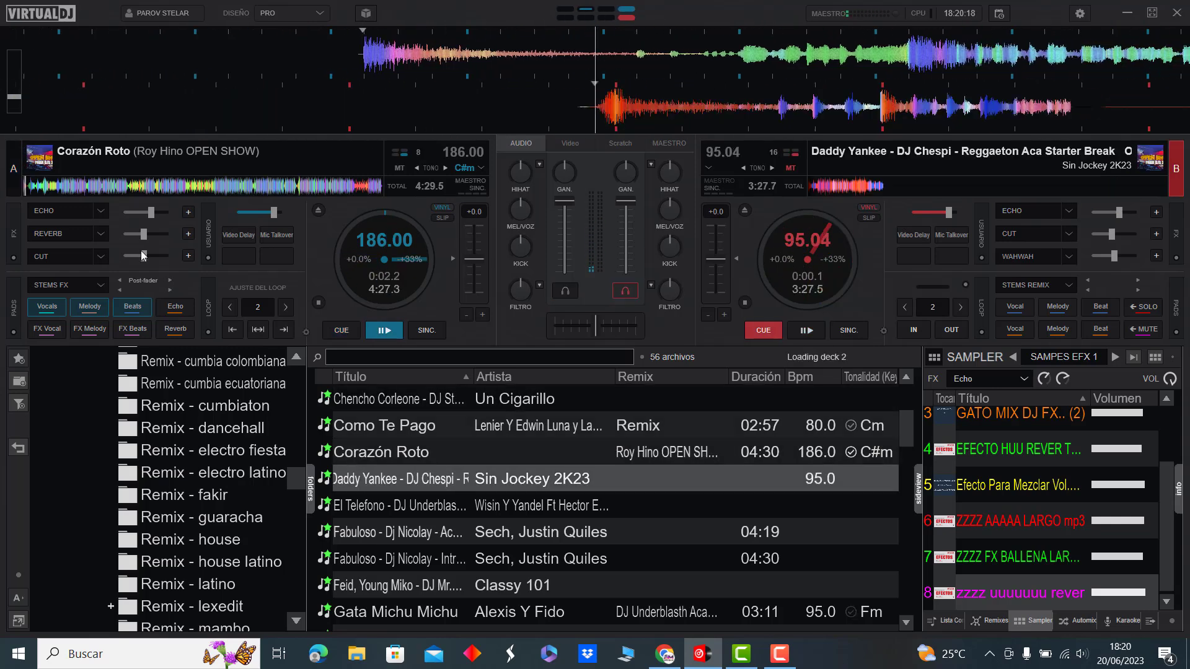
# Step: Turn on Echo for deck A and skip forward through Corazón Roto to about 1:38
pyautogui.click(49, 211)
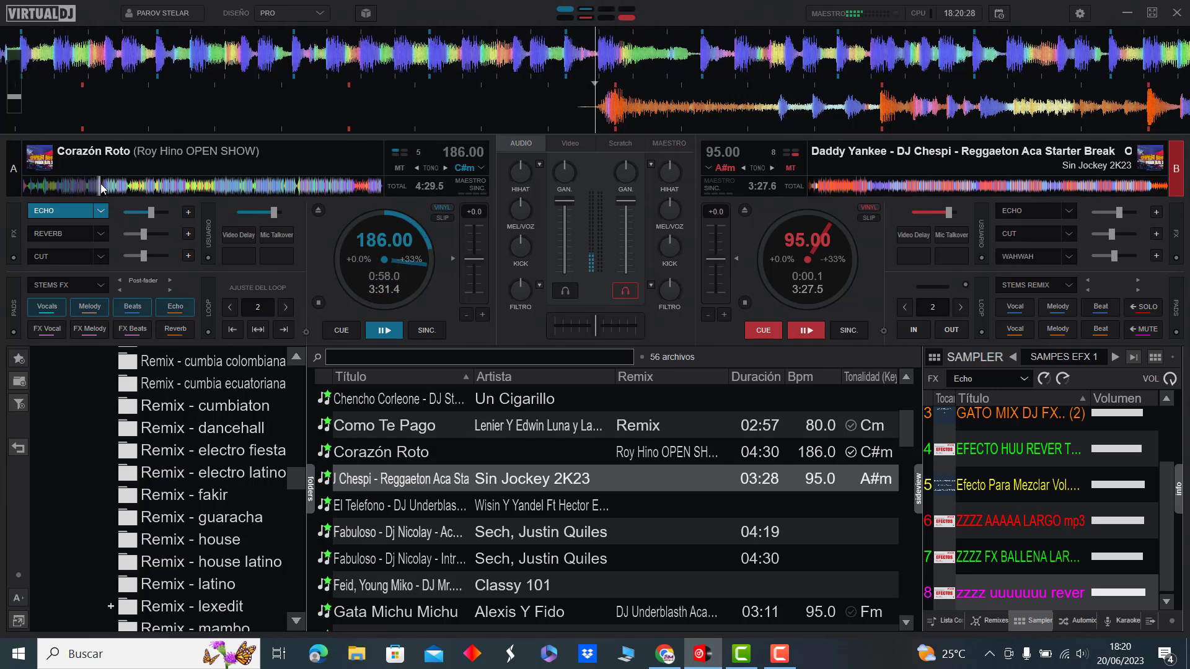
pyautogui.click(126, 186)
pyautogui.click(144, 186)
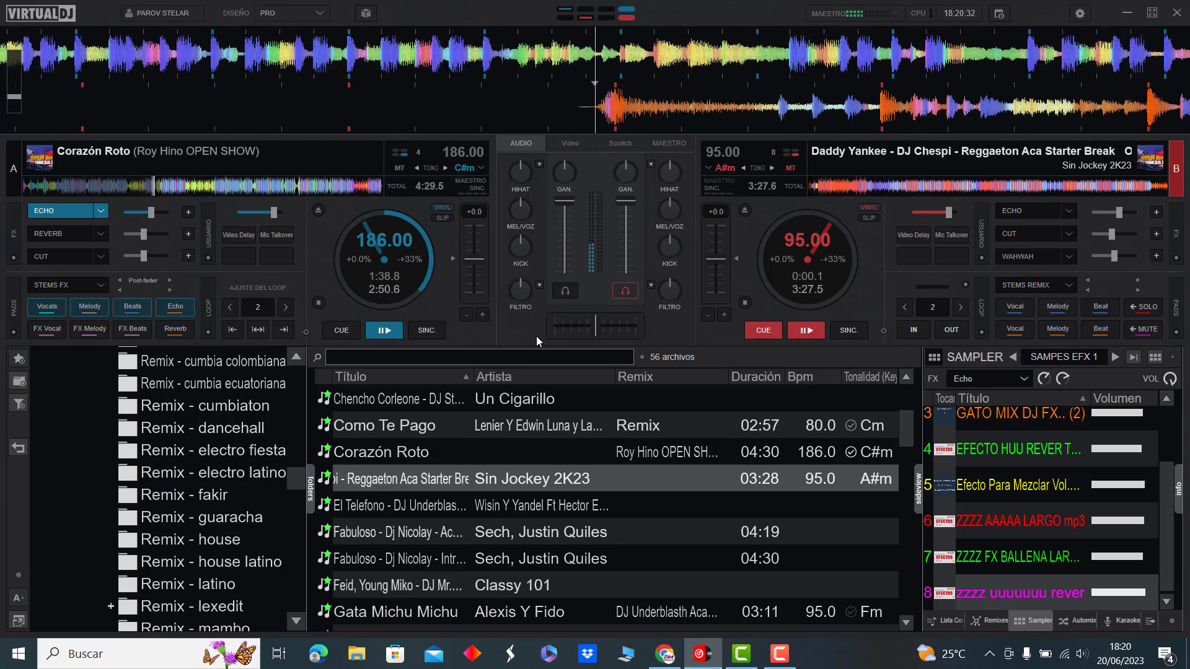
# Step: Switch playback to Sin Jockey 2K23 on deck B and load El Telefono (Acapella Starter Outro) on deck A
pyautogui.press('space')
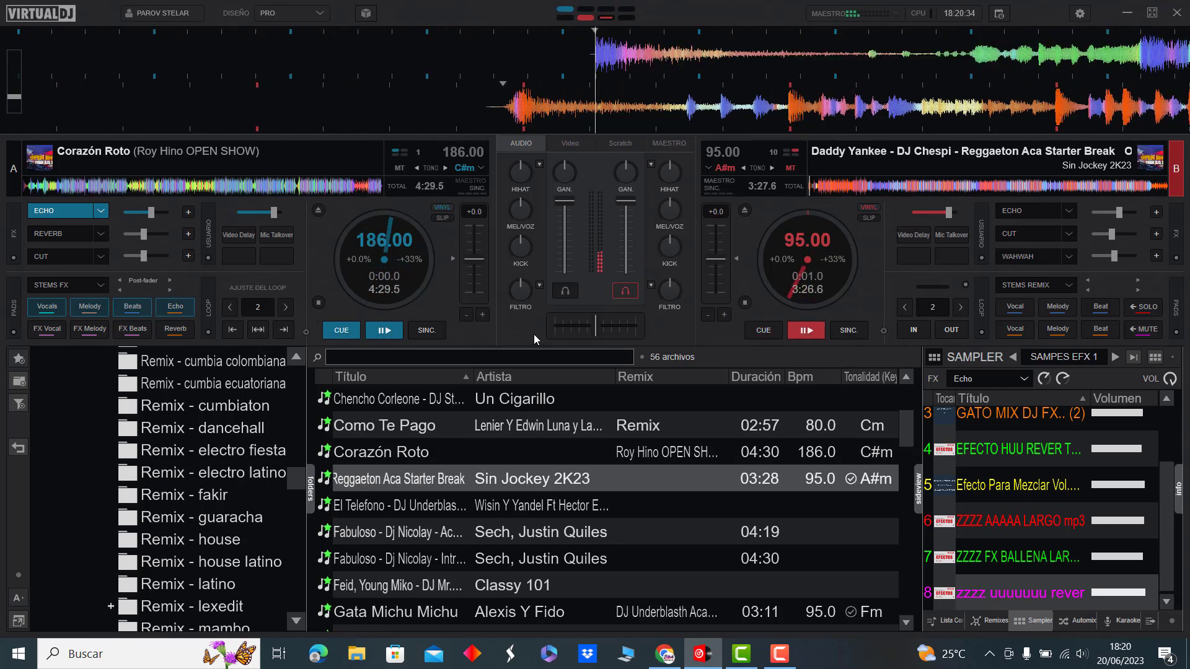
pyautogui.doubleClick(481, 503)
pyautogui.scroll(-2, 649, 454)
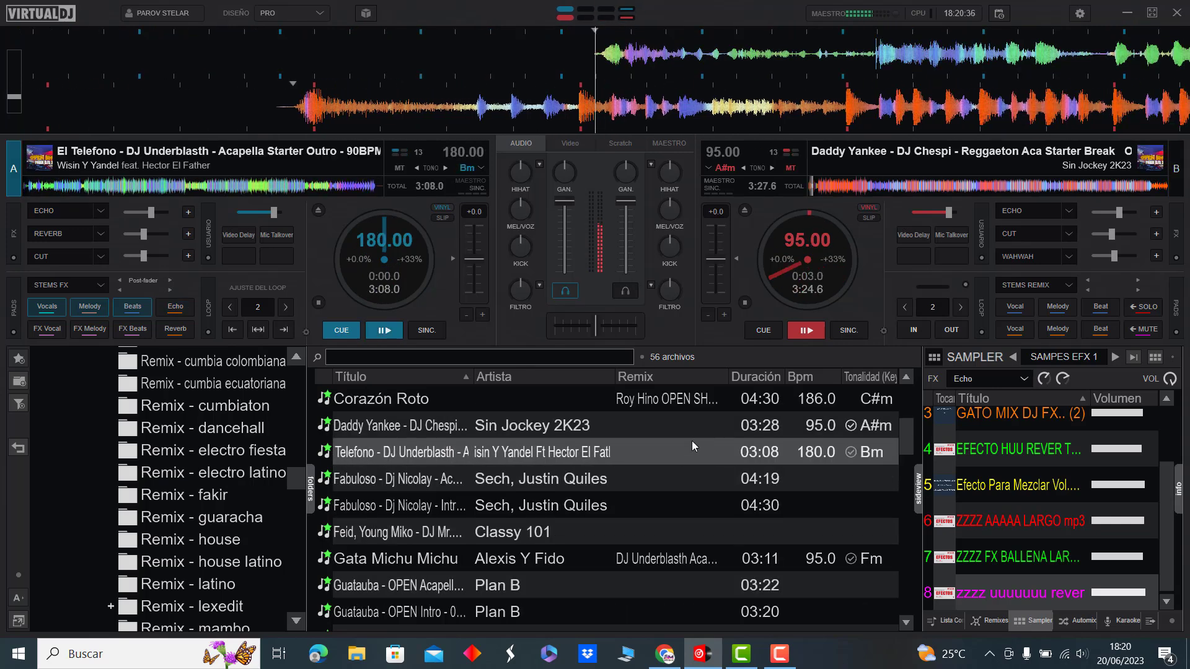
# Step: Apply Echo to deck B and skip forward through Sin Jockey 2K23 to about 1:39
pyautogui.press('e')
pyautogui.click(843, 186)
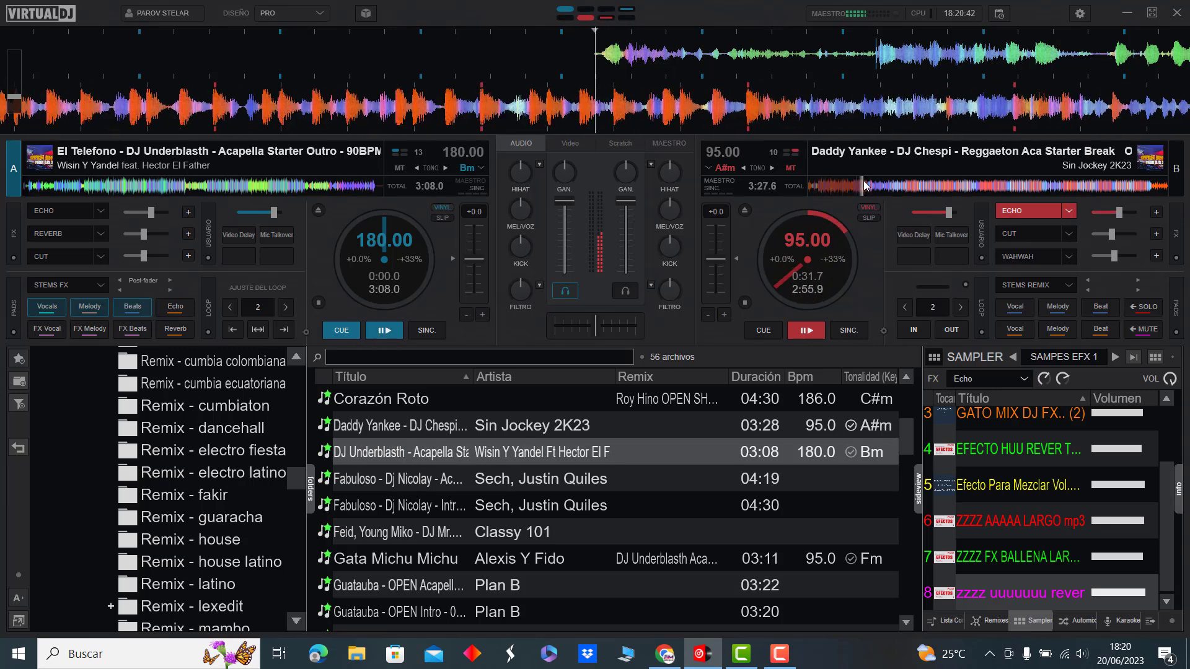
pyautogui.click(874, 187)
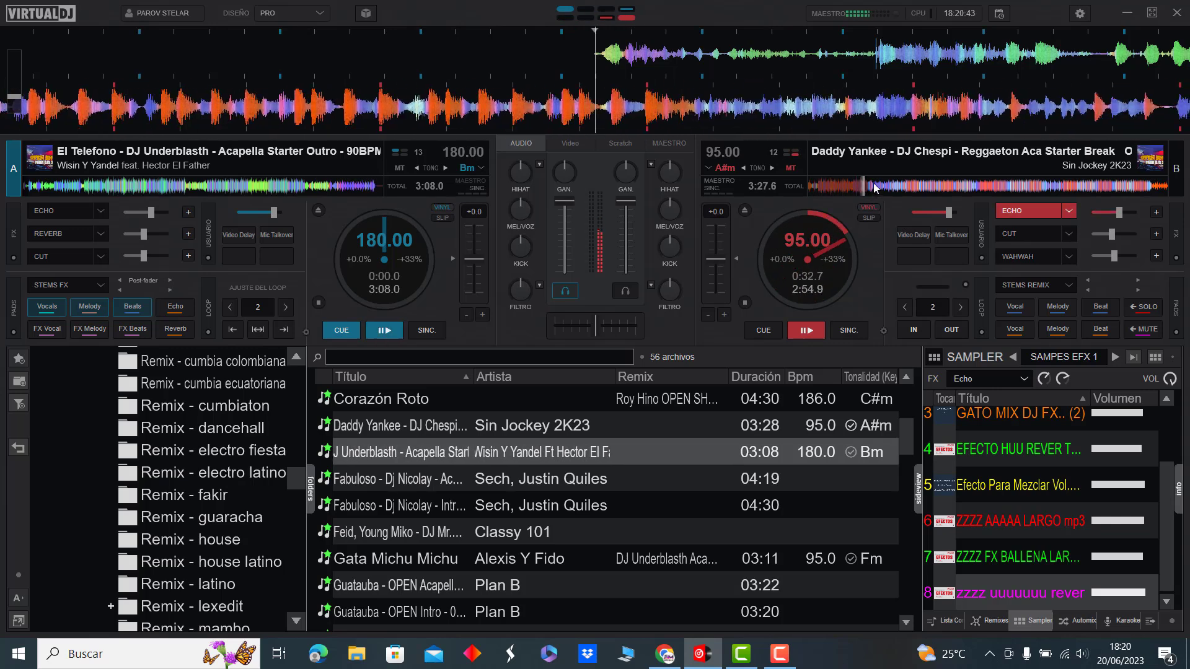
pyautogui.click(905, 189)
pyautogui.click(938, 187)
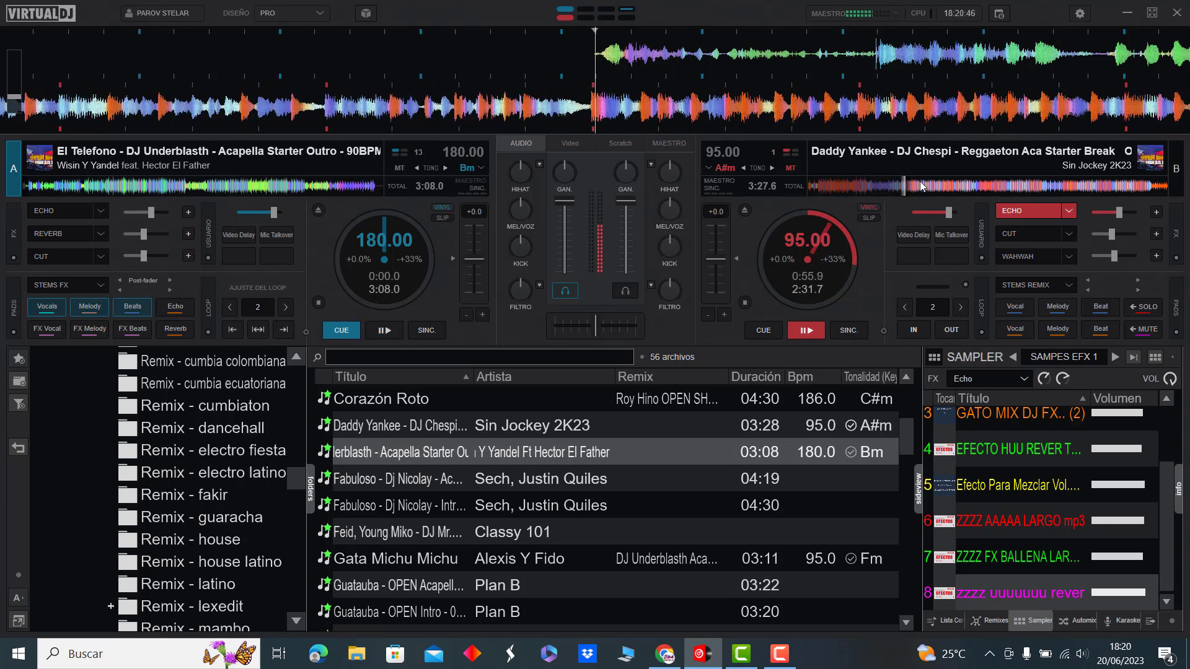
pyautogui.click(977, 187)
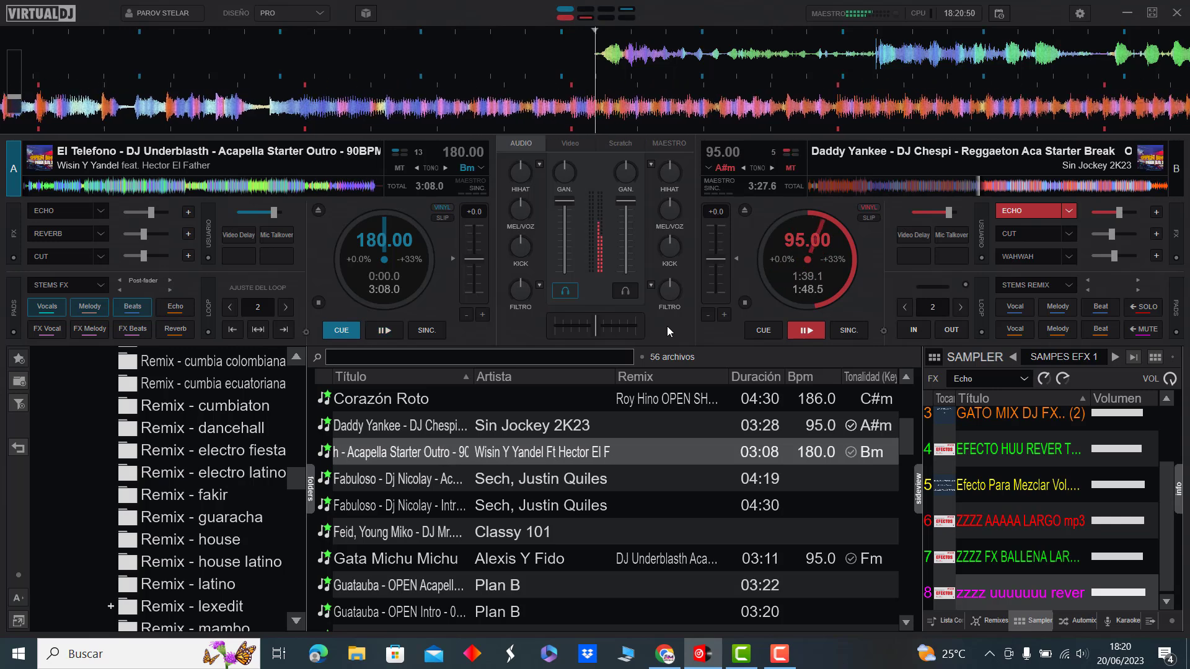
# Step: Echo out Sin Jockey 2K23 into El Telefono on deck A, and load Fabuloso (Acapella Starter) on deck B
pyautogui.press('space')
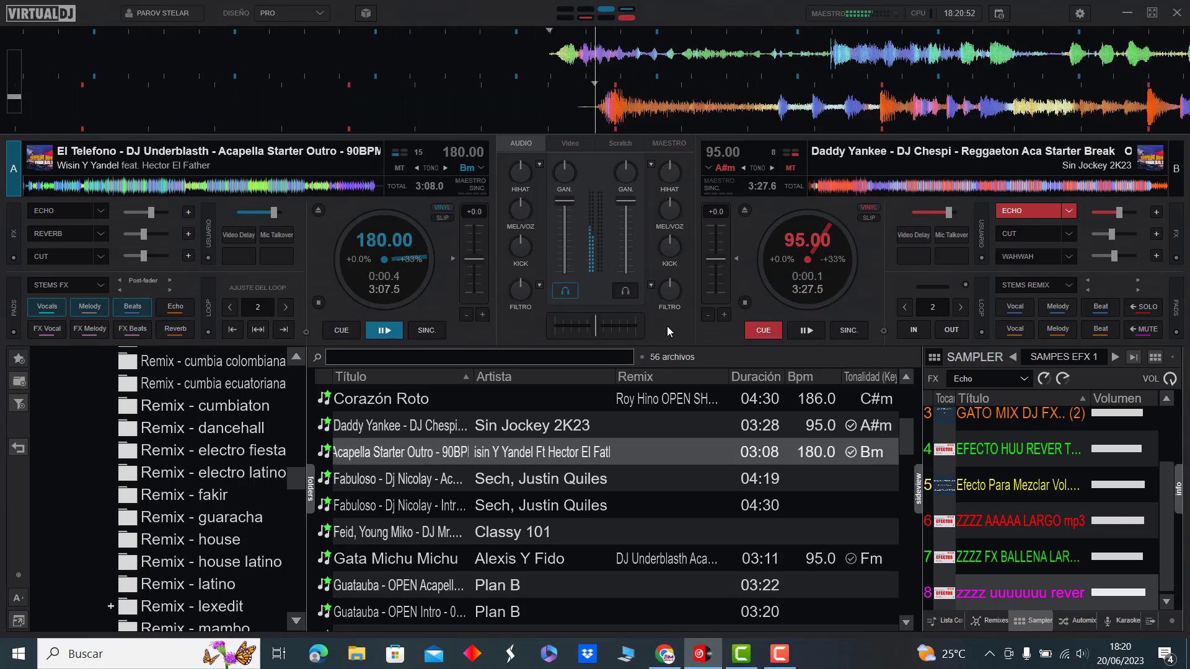
pyautogui.click(511, 481)
pyautogui.doubleClick(510, 481)
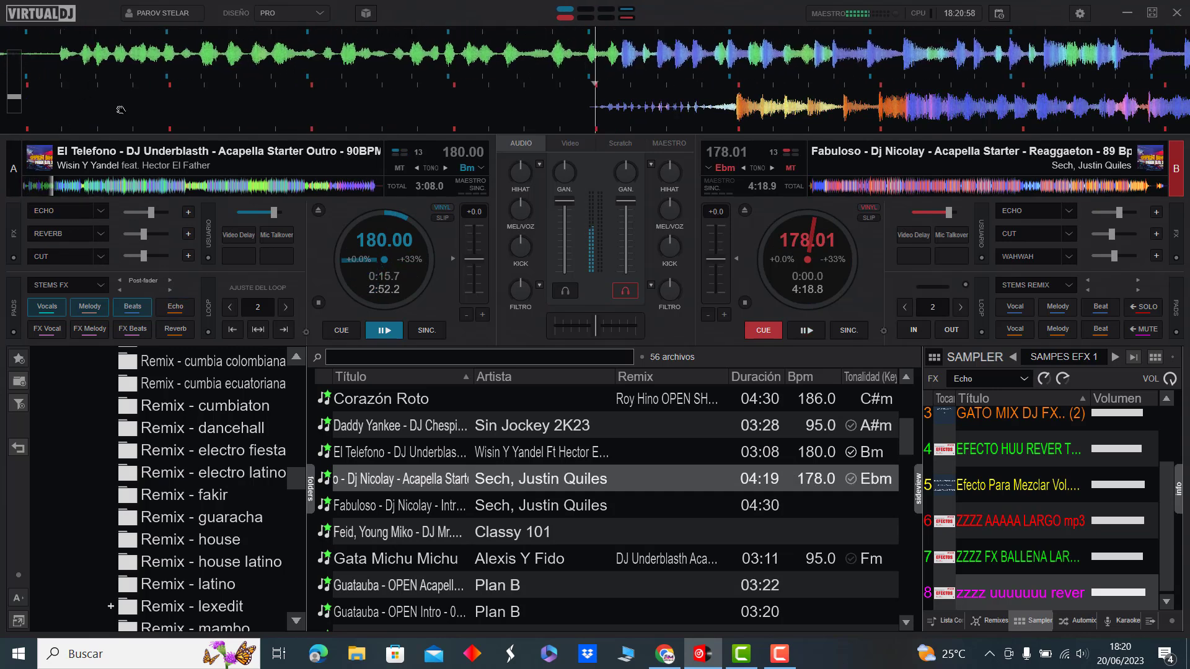
# Step: Skip forward through El Telefono on deck A to about 0:55 with Echo, and cut over to Fabuloso on deck B
pyautogui.click(86, 187)
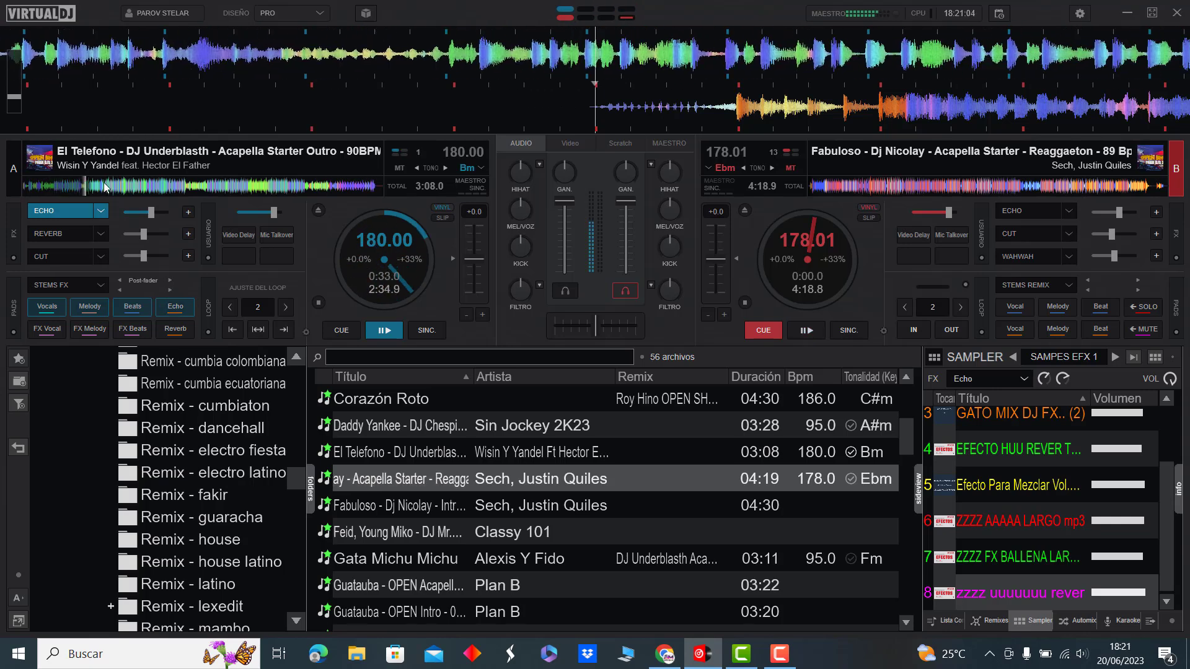
pyautogui.click(104, 187)
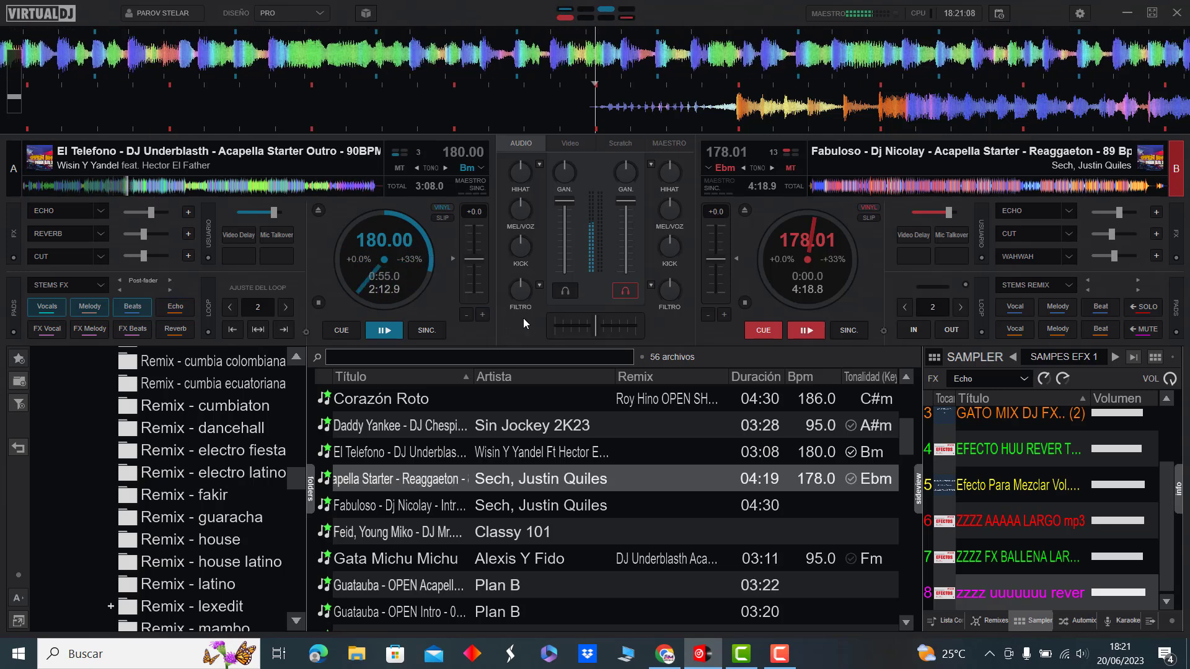
pyautogui.press('space')
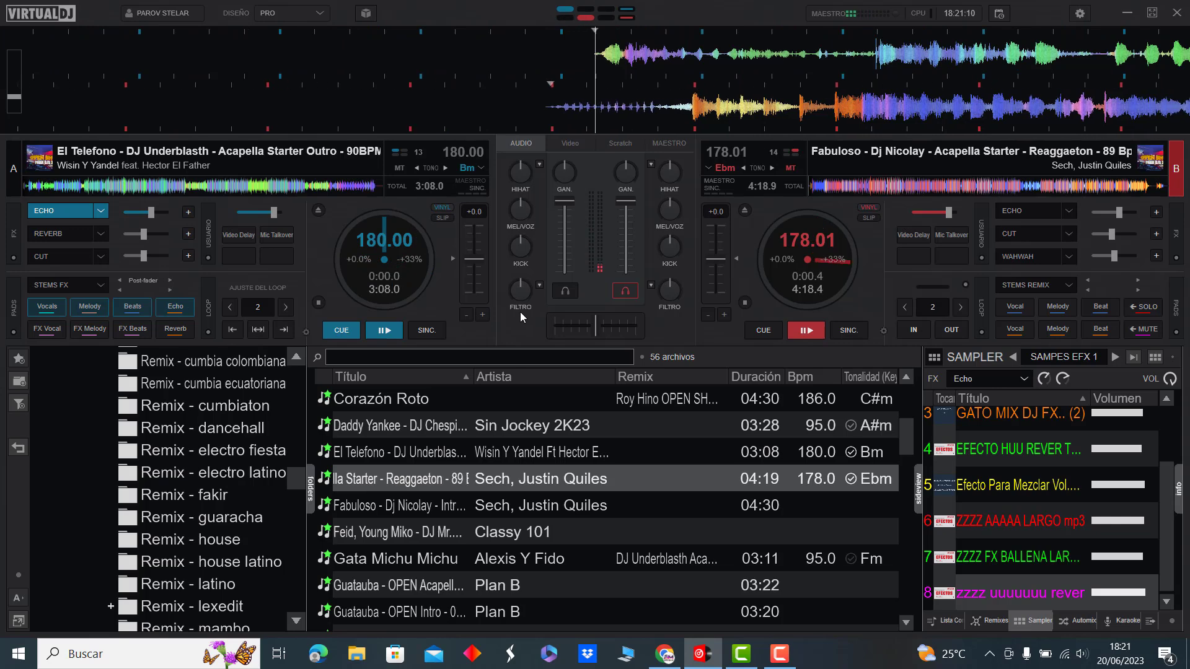
# Step: Load the 100 BPM Classy 101 on deck A and skip forward through Fabuloso on deck B to about 1:28 with Echo
pyautogui.doubleClick(429, 526)
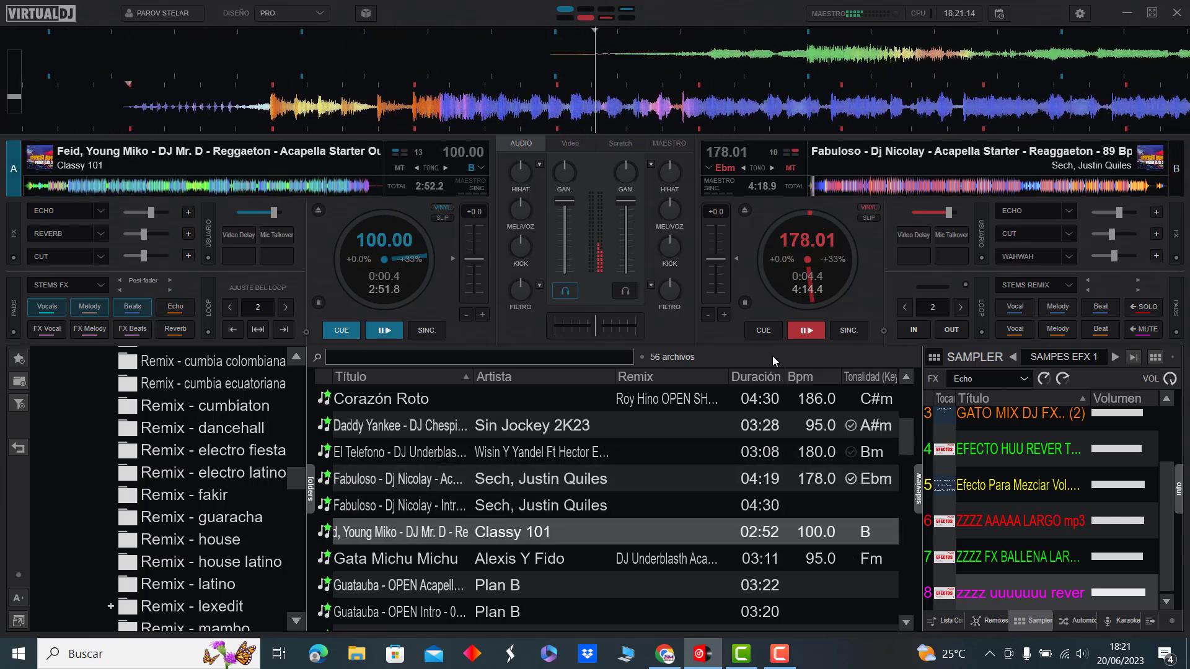
pyautogui.scroll(-2, 719, 540)
pyautogui.press('e')
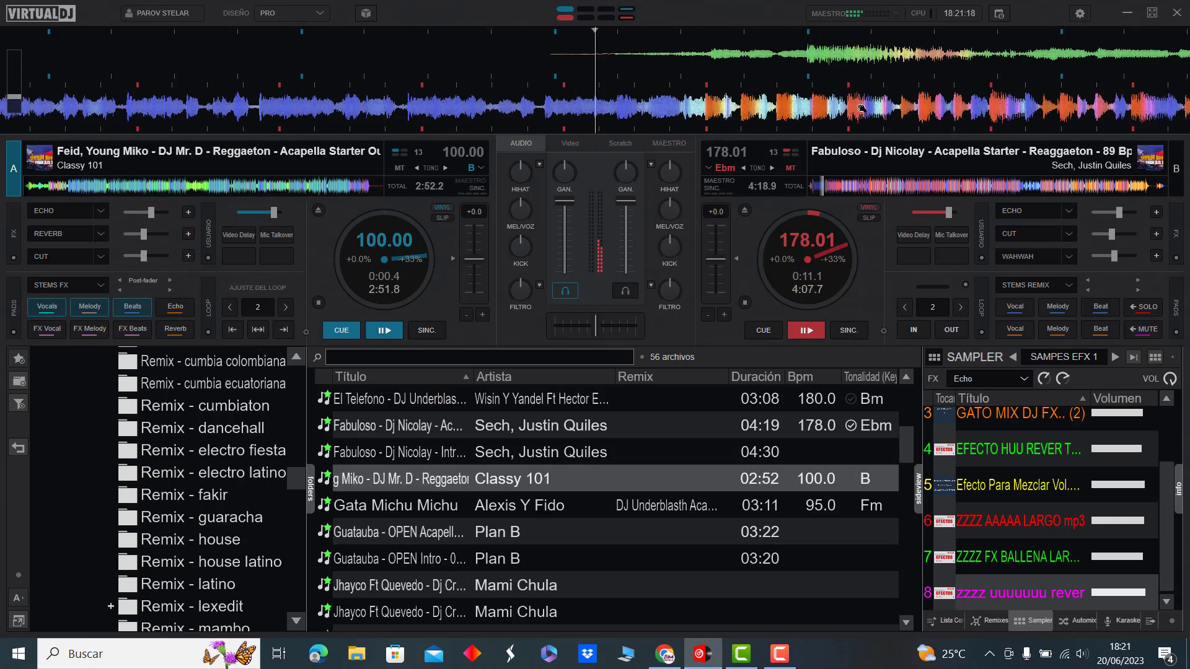
pyautogui.click(842, 190)
pyautogui.click(857, 187)
pyautogui.click(871, 187)
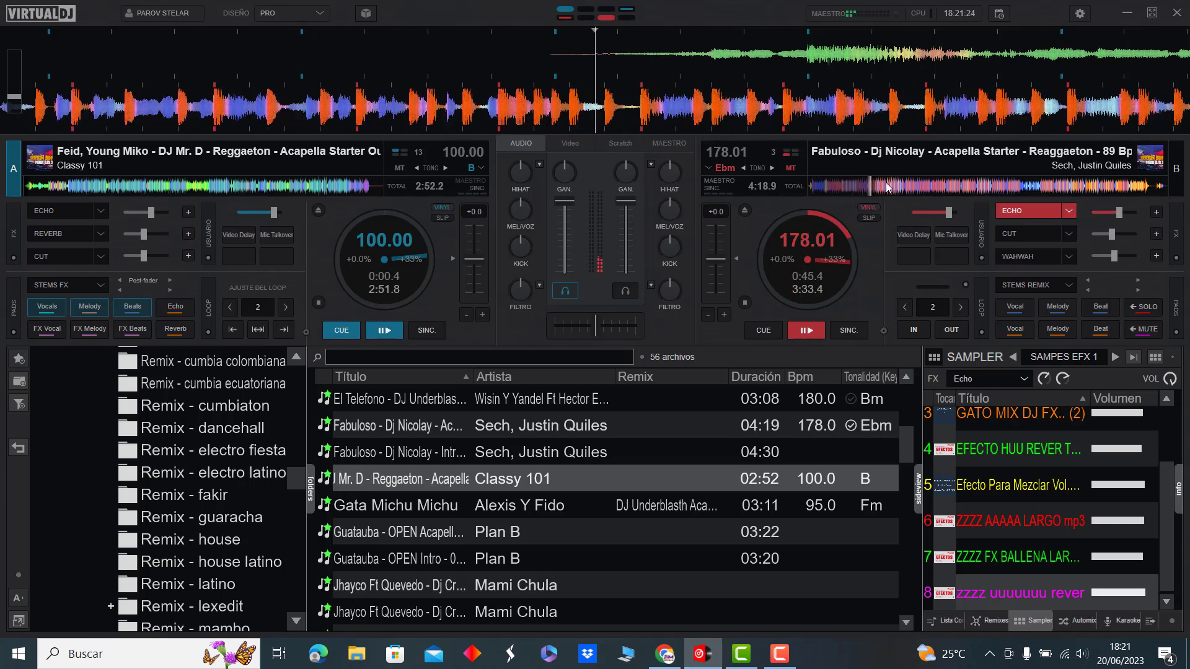
pyautogui.click(930, 187)
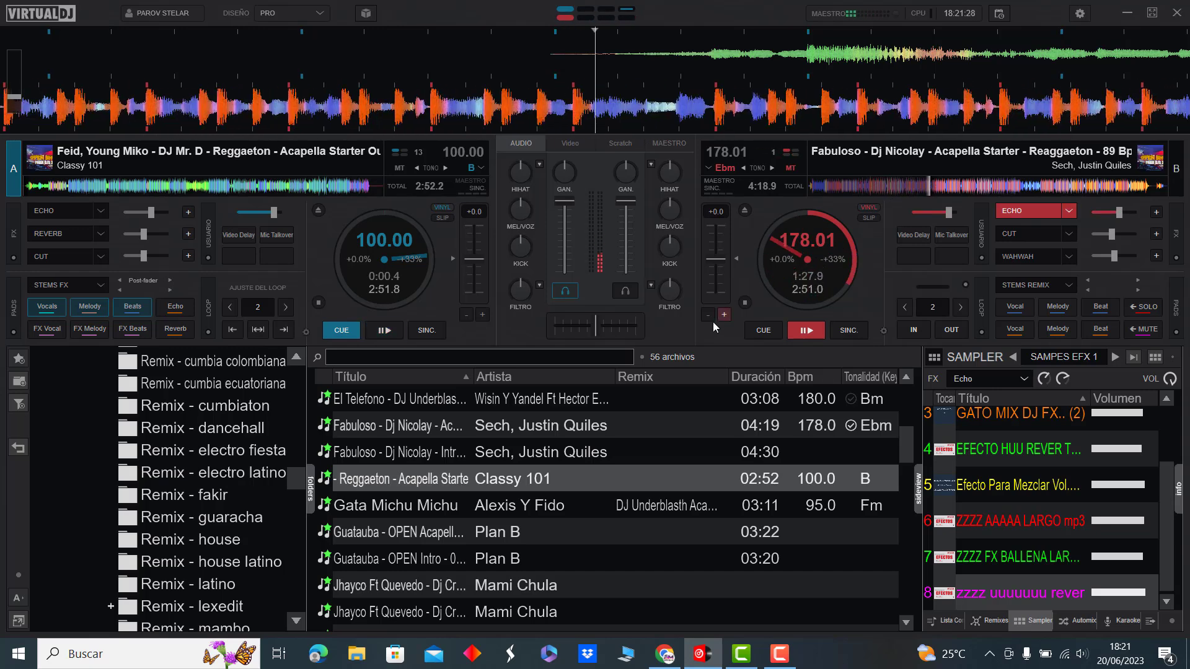
# Step: Echo out Fabuloso into Classy 101 on deck A, and load Guatauba - OPEN Acapella on deck B
pyautogui.press('space')
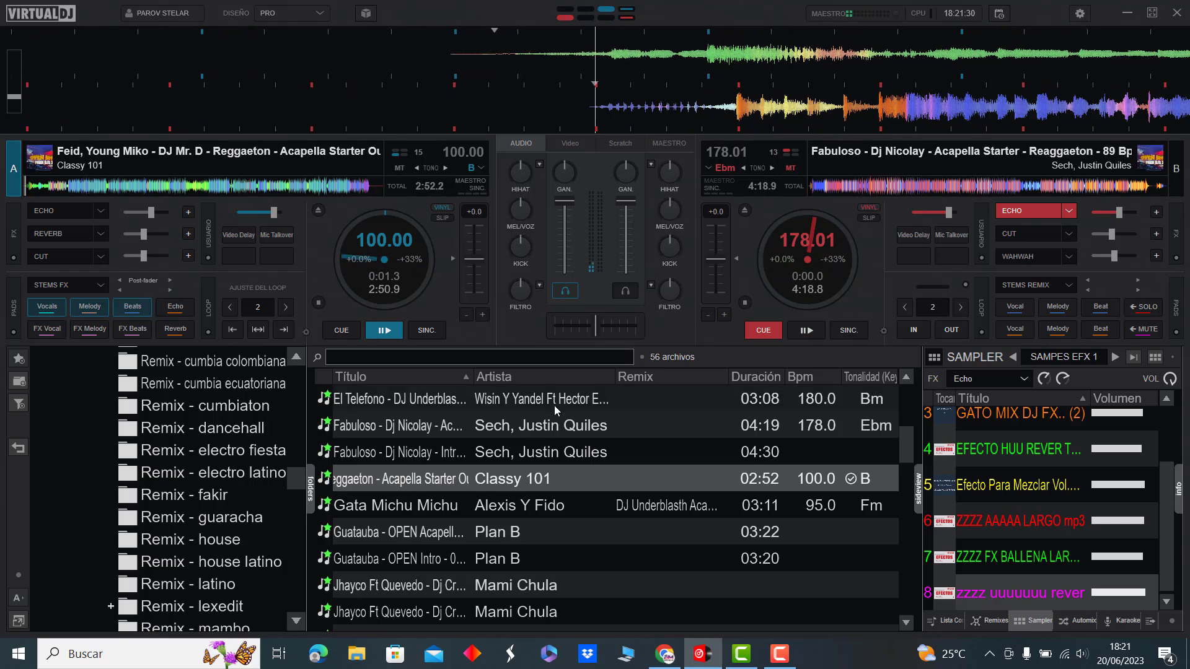
pyautogui.doubleClick(467, 528)
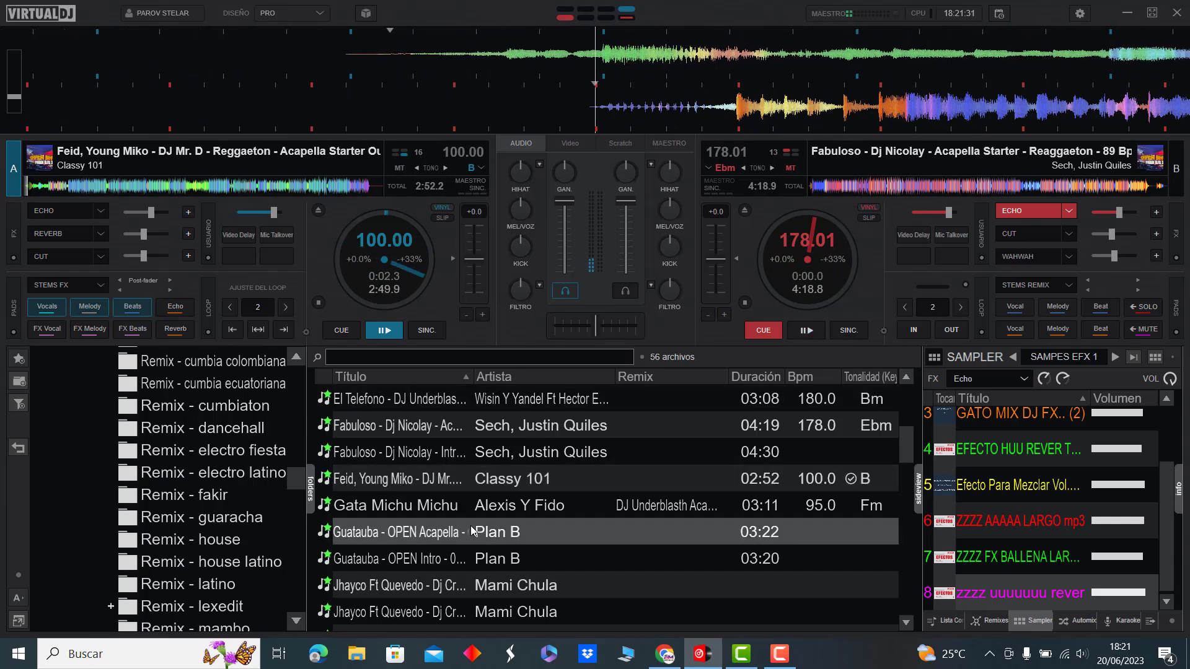
# Step: Skip forward through Classy 101 on deck A to about 1:17 with Echo, and cut over to Guatauba on deck B
pyautogui.click(46, 185)
pyautogui.scroll(-2, 568, 441)
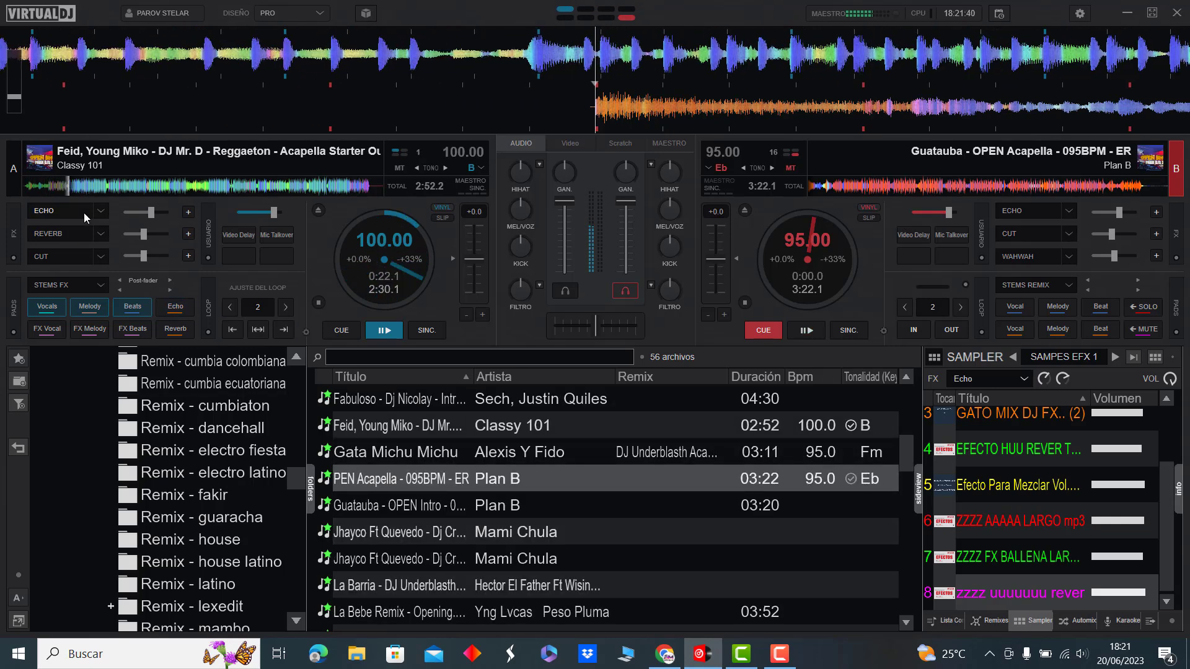
pyautogui.click(144, 185)
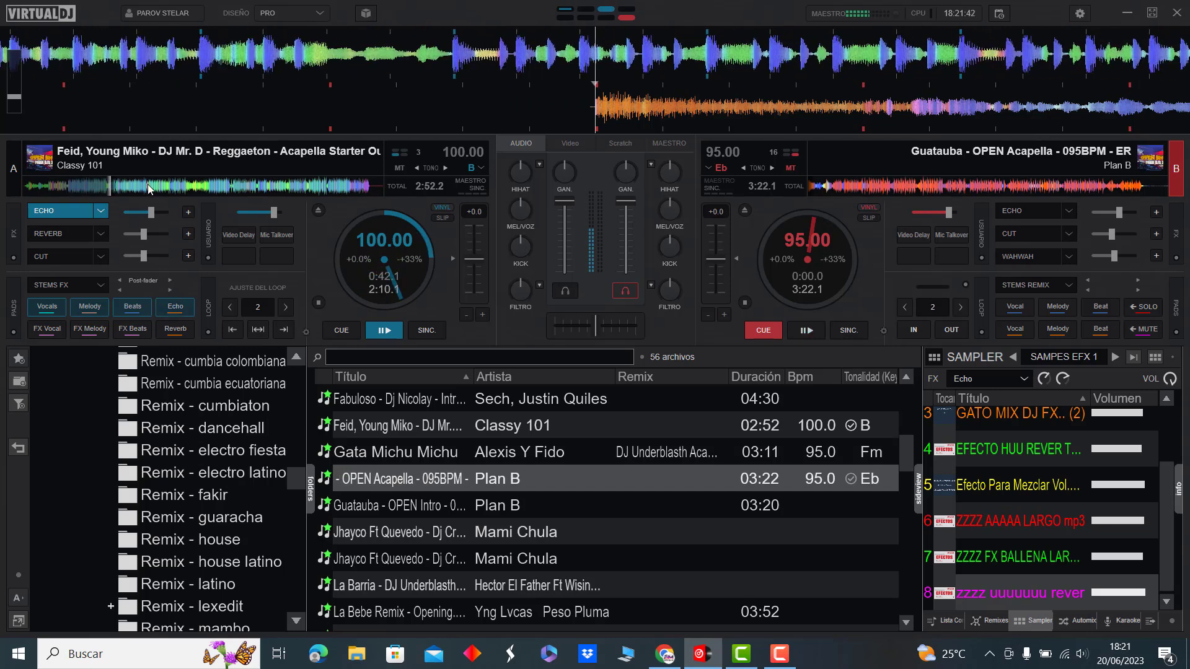
pyautogui.click(184, 186)
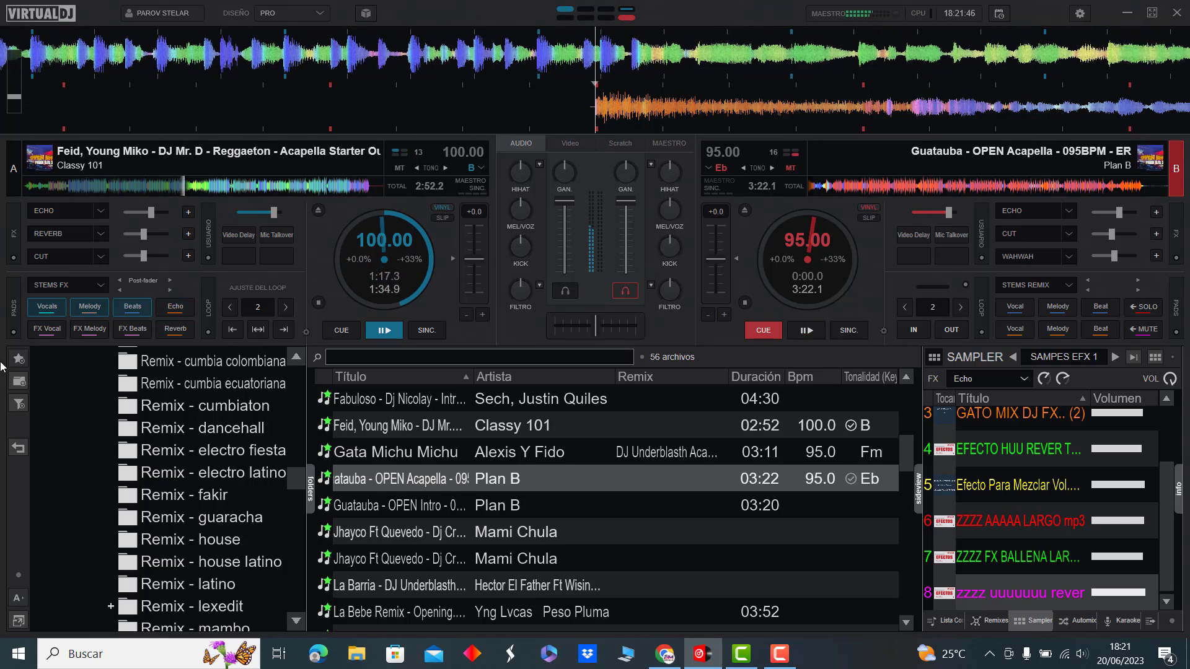
pyautogui.press('space')
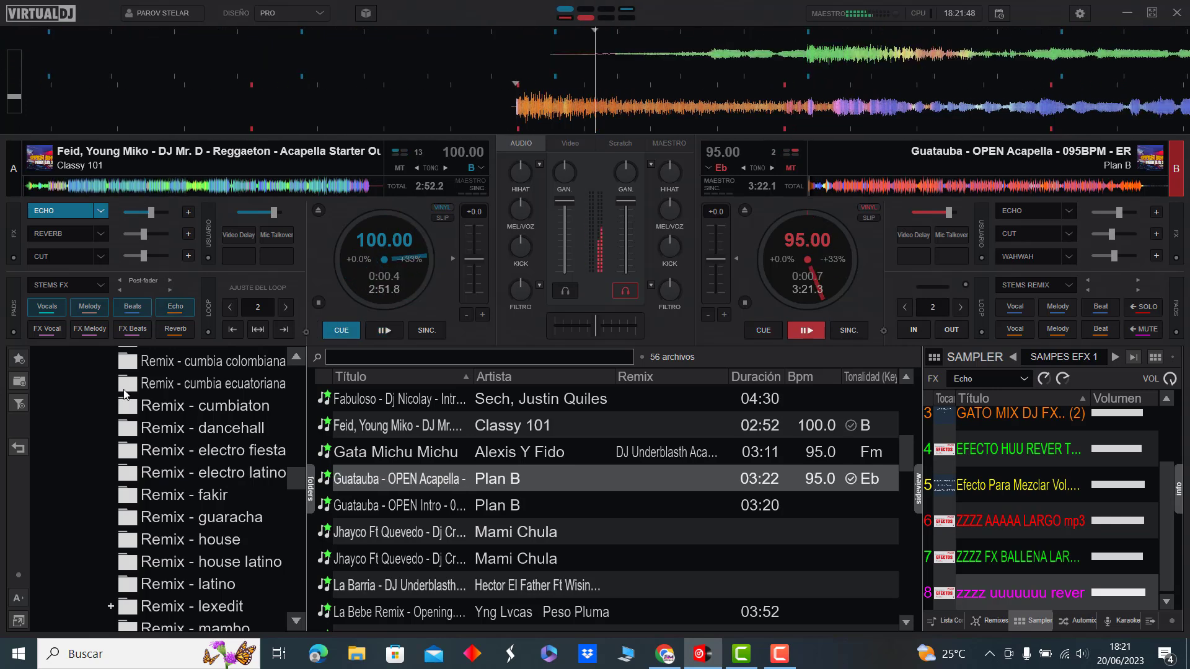
# Step: Load the 120 BPM Mami Chula on deck A and skip forward through Guatauba on deck B to about 1:49 with Echo
pyautogui.doubleClick(433, 531)
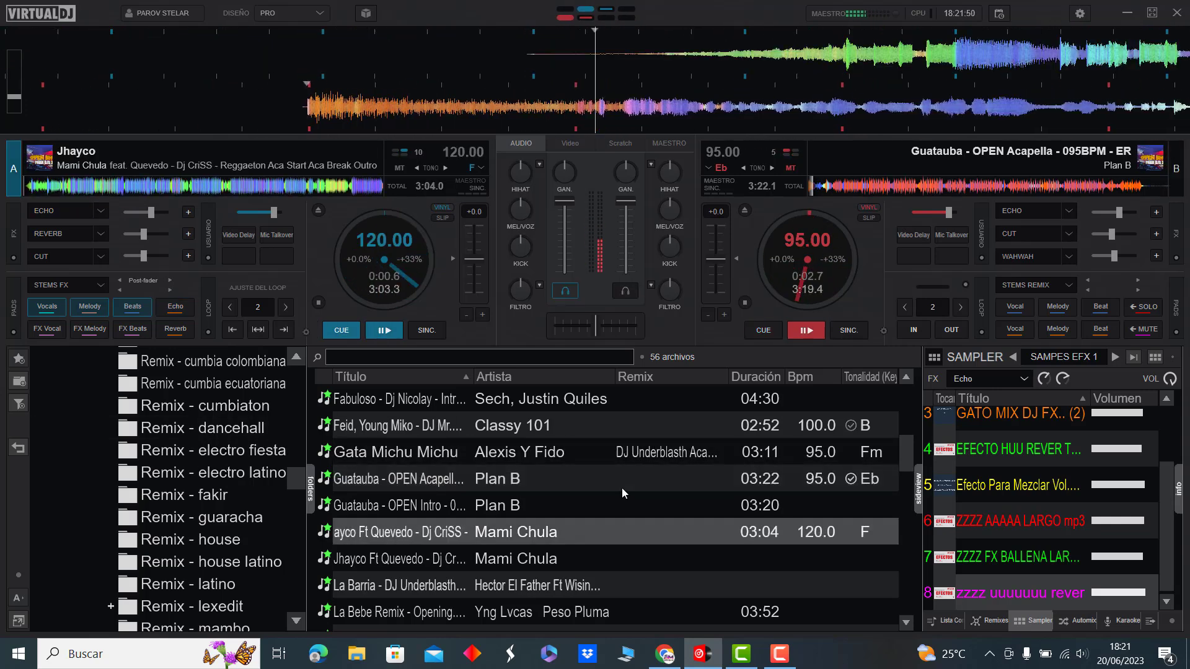
pyautogui.scroll(-2, 623, 489)
pyautogui.click(828, 186)
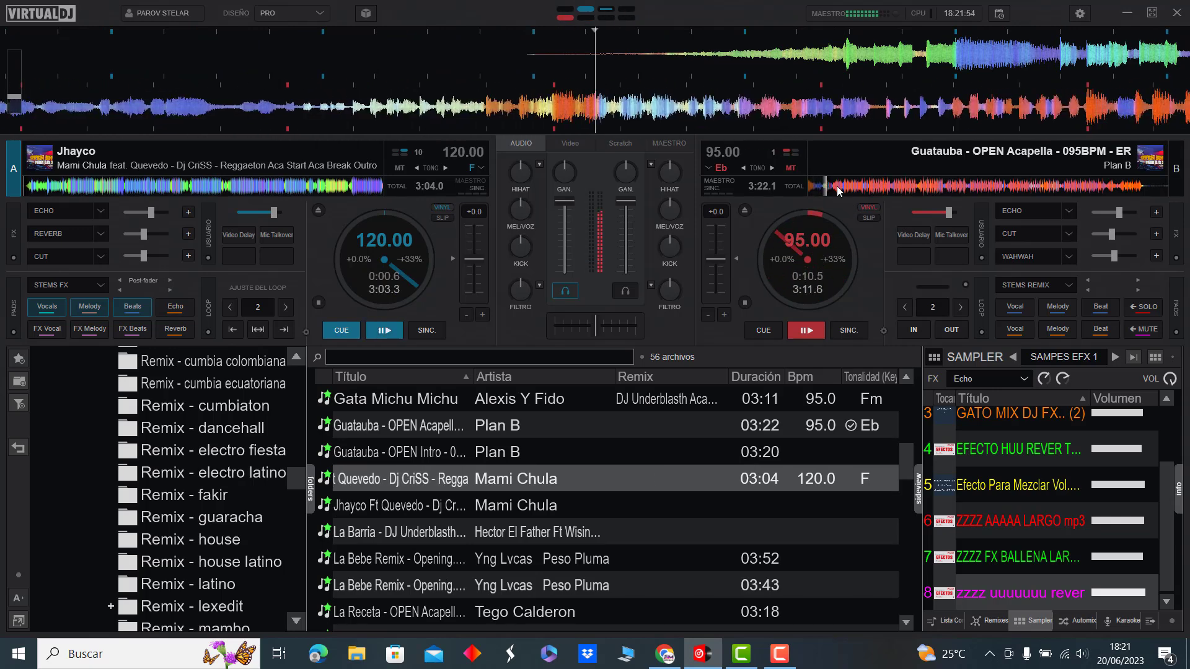
pyautogui.press('e')
pyautogui.click(844, 186)
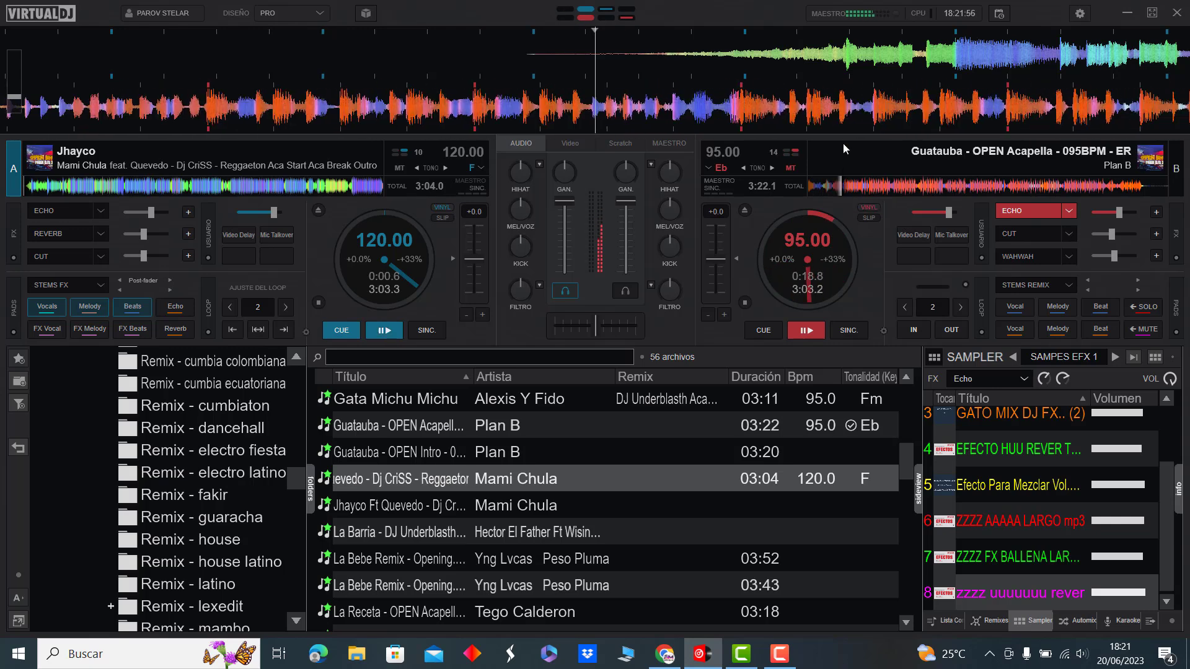
pyautogui.press('e')
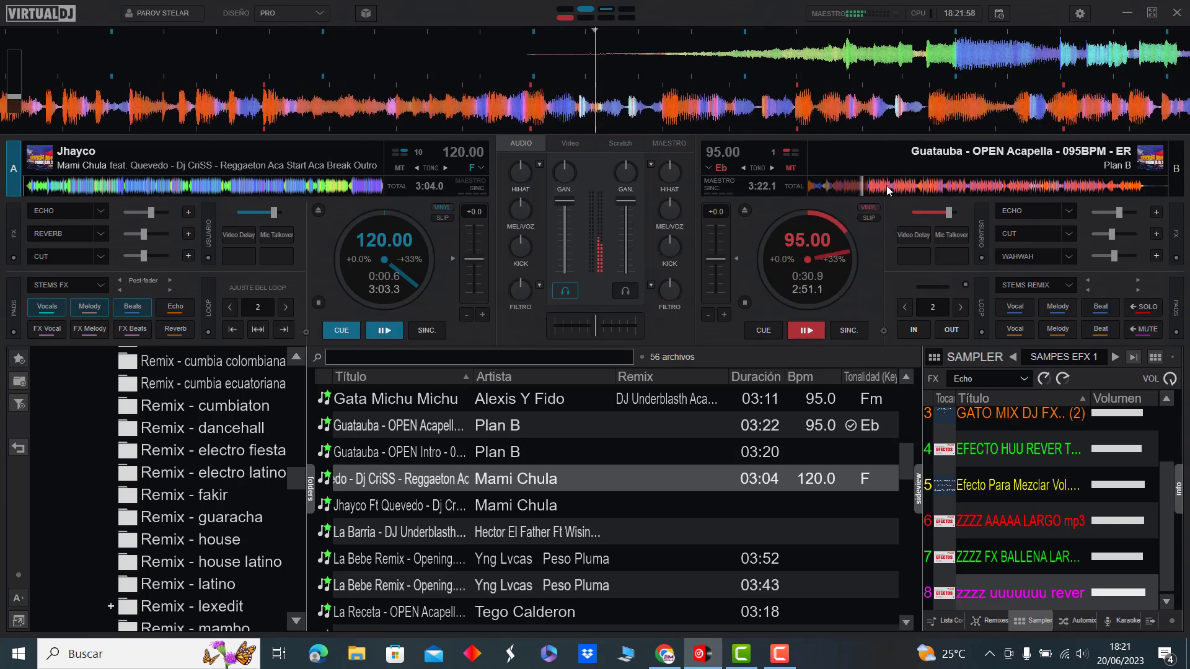
pyautogui.click(890, 184)
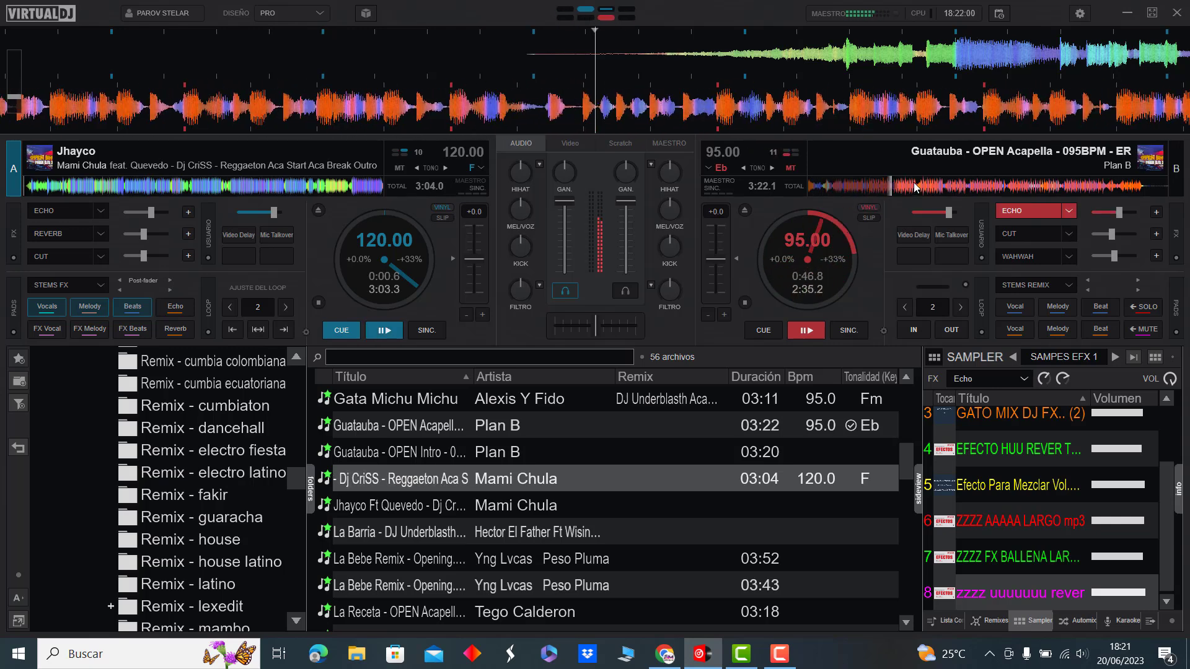
pyautogui.click(938, 186)
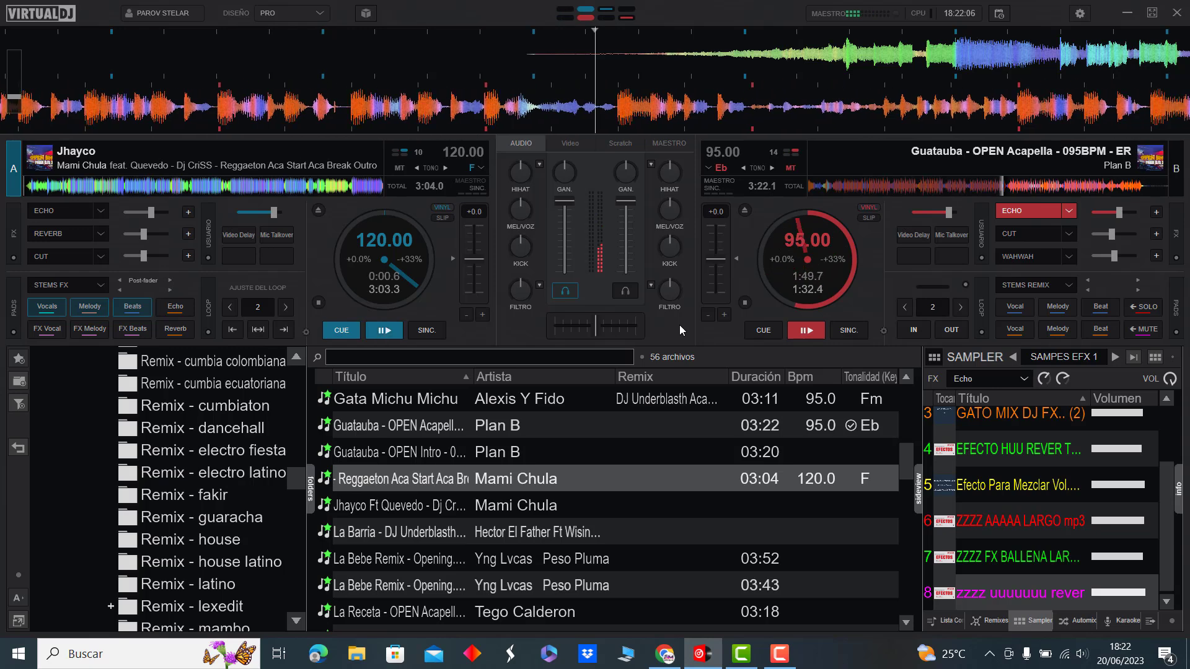
# Step: Echo out Guatauba into Mami Chula on deck A, and load La Barria (Acapella Starter Outro) on deck B
pyautogui.press('space')
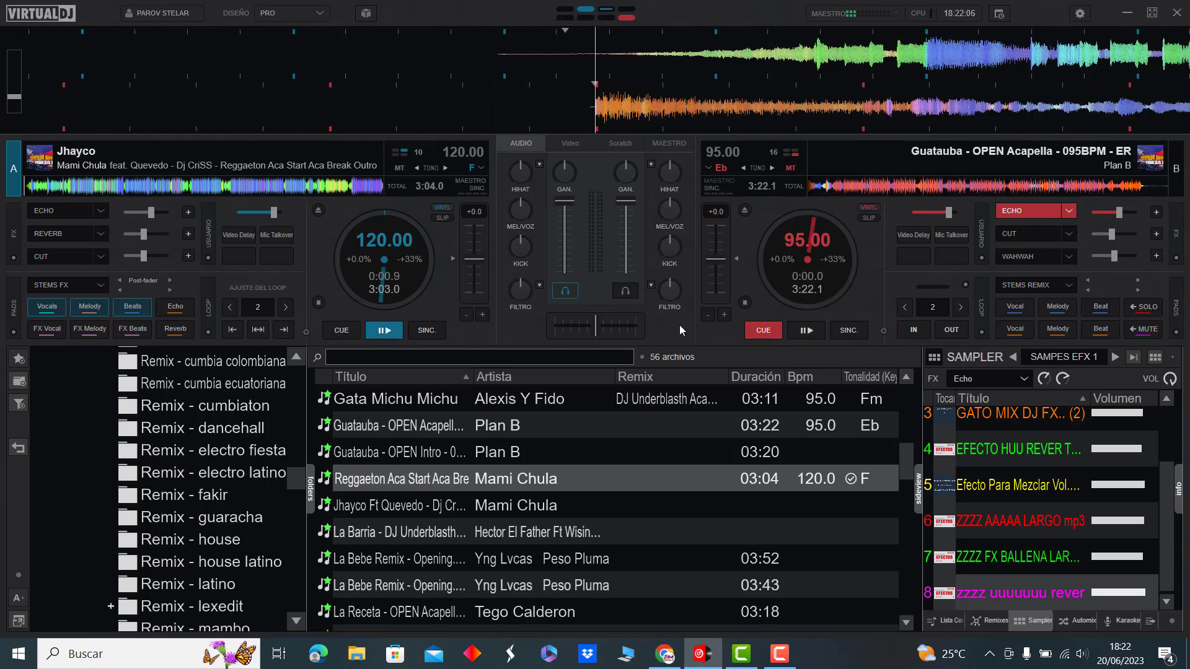
pyautogui.doubleClick(459, 530)
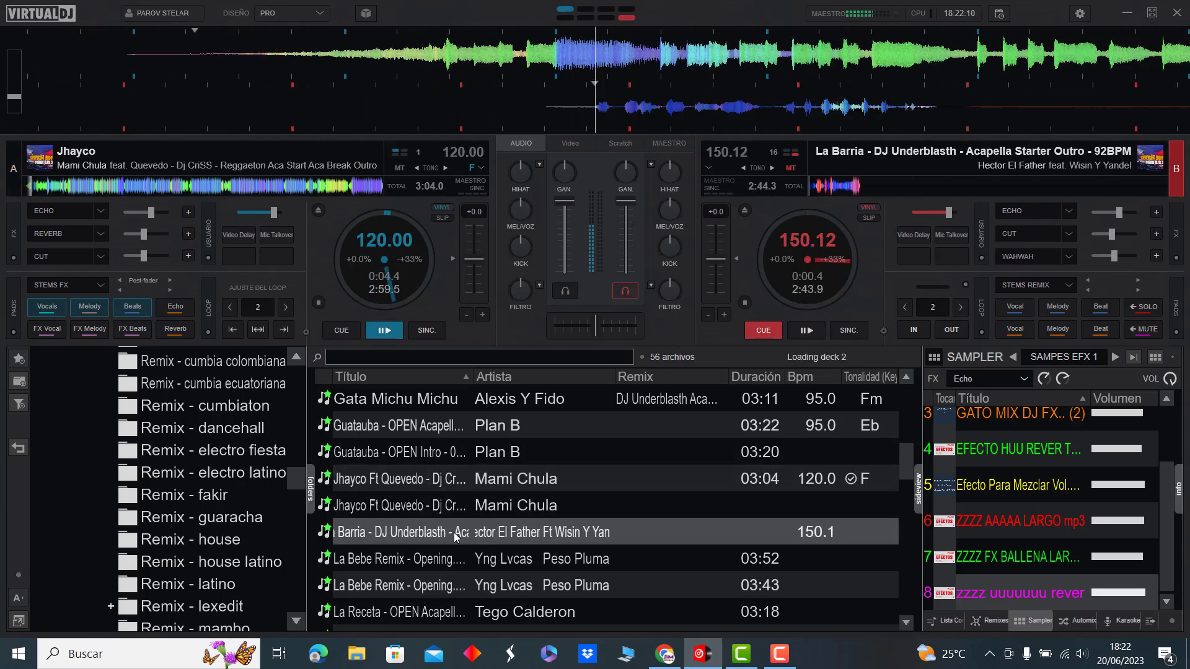
# Step: Skip forward through Mami Chula on deck A to about 0:49 with Echo, and cut over to La Barria on deck B
pyautogui.click(62, 210)
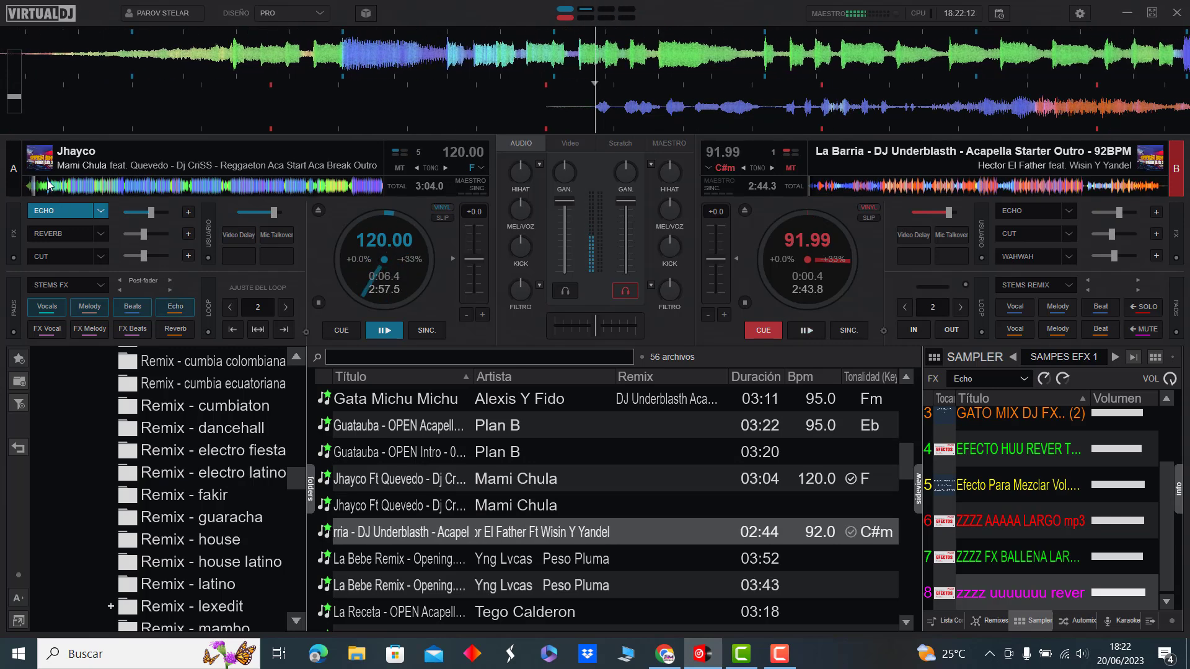
pyautogui.click(67, 185)
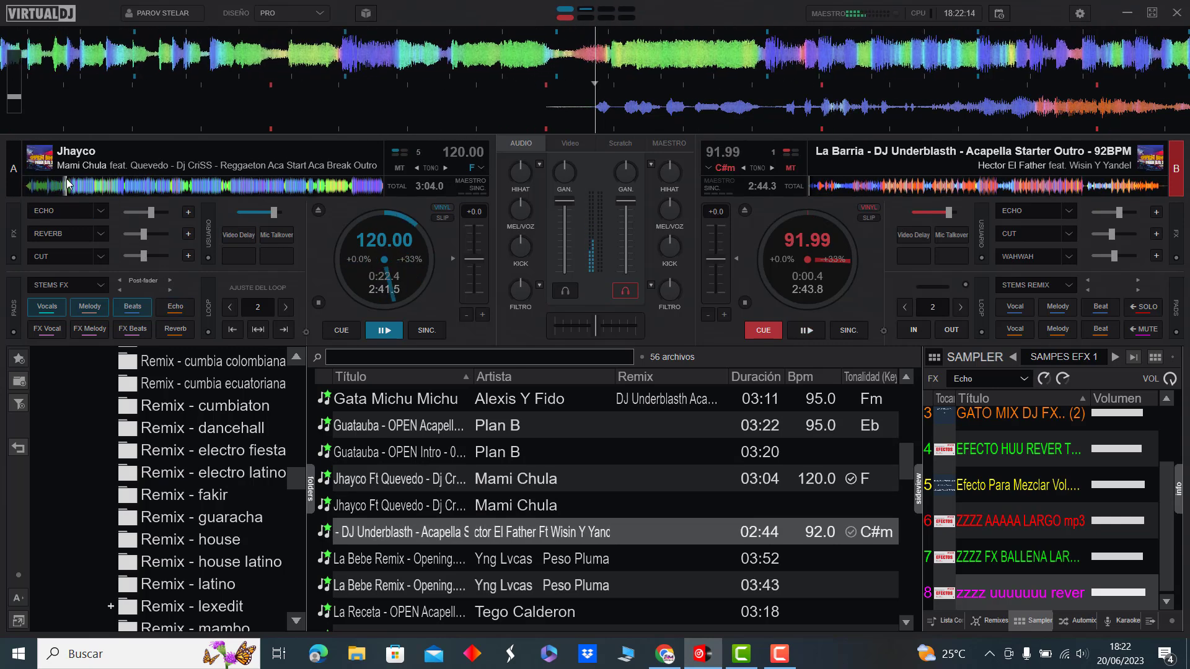
pyautogui.click(97, 185)
pyautogui.click(121, 184)
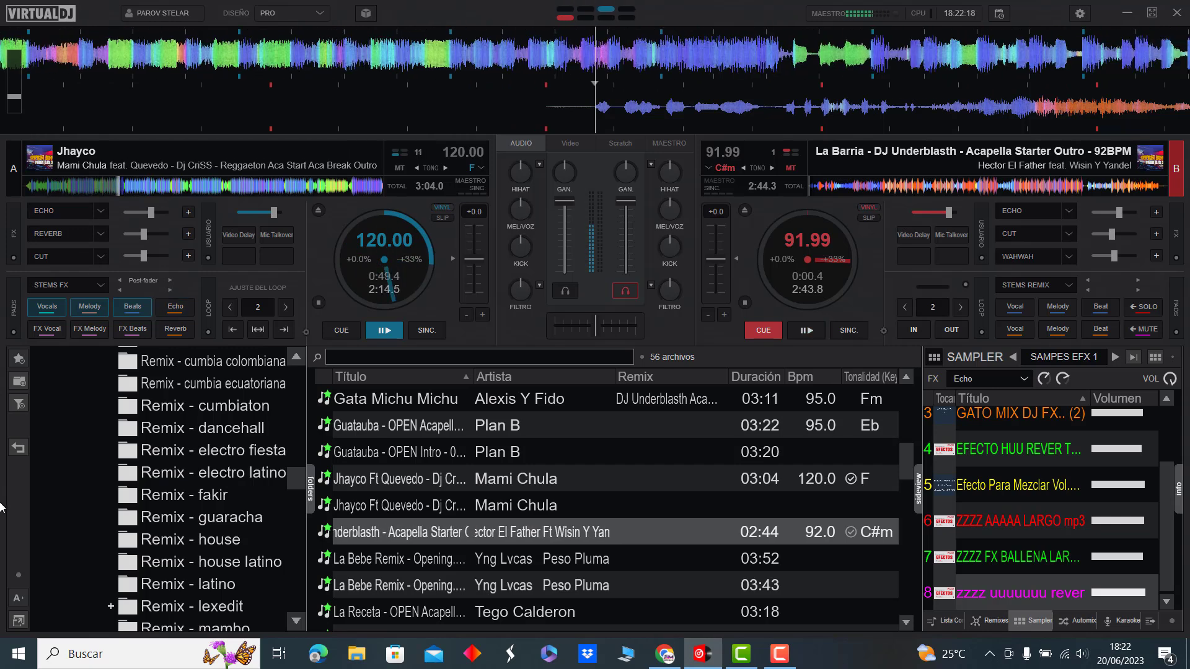
pyautogui.press('space')
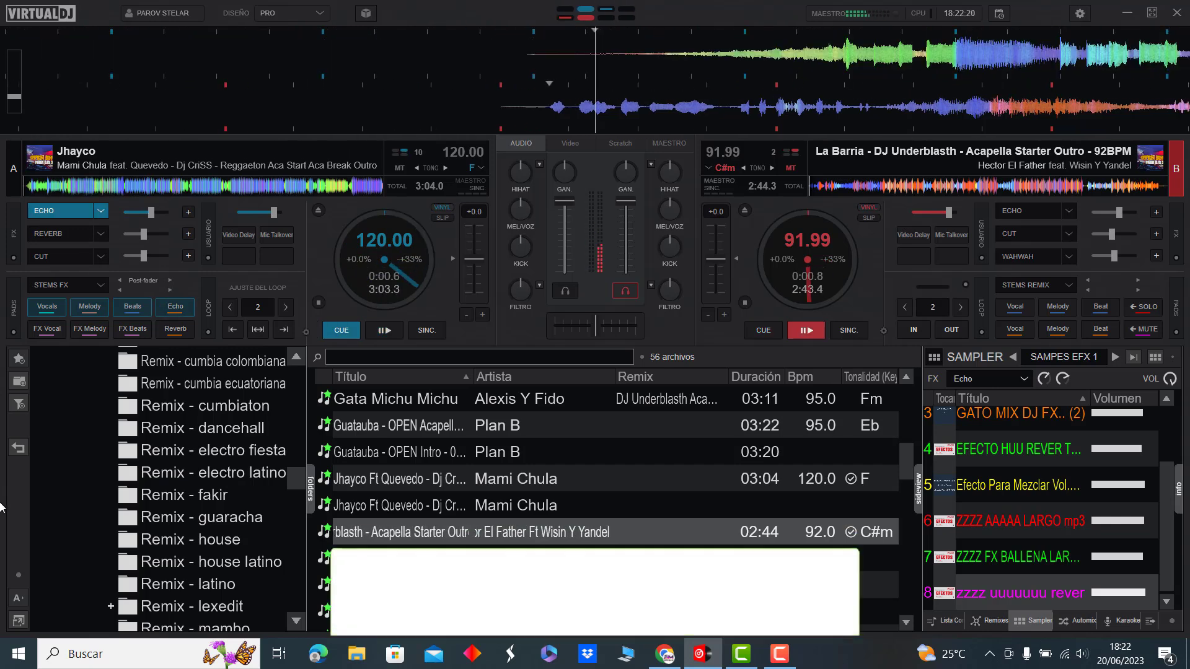
# Step: Load La Bebe Remix - Opening.01 on deck A and skip forward through La Barria on deck B to about 0:54 with Echo
pyautogui.scroll(-2, 445, 527)
pyautogui.doubleClick(485, 506)
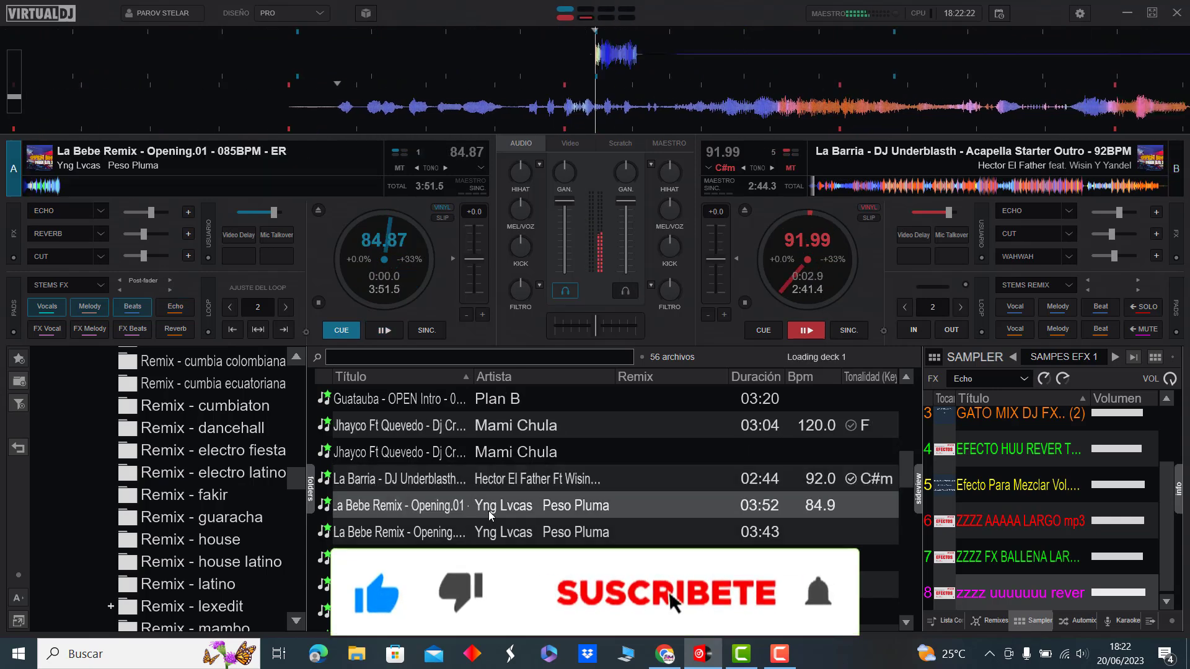
pyautogui.scroll(-2, 589, 507)
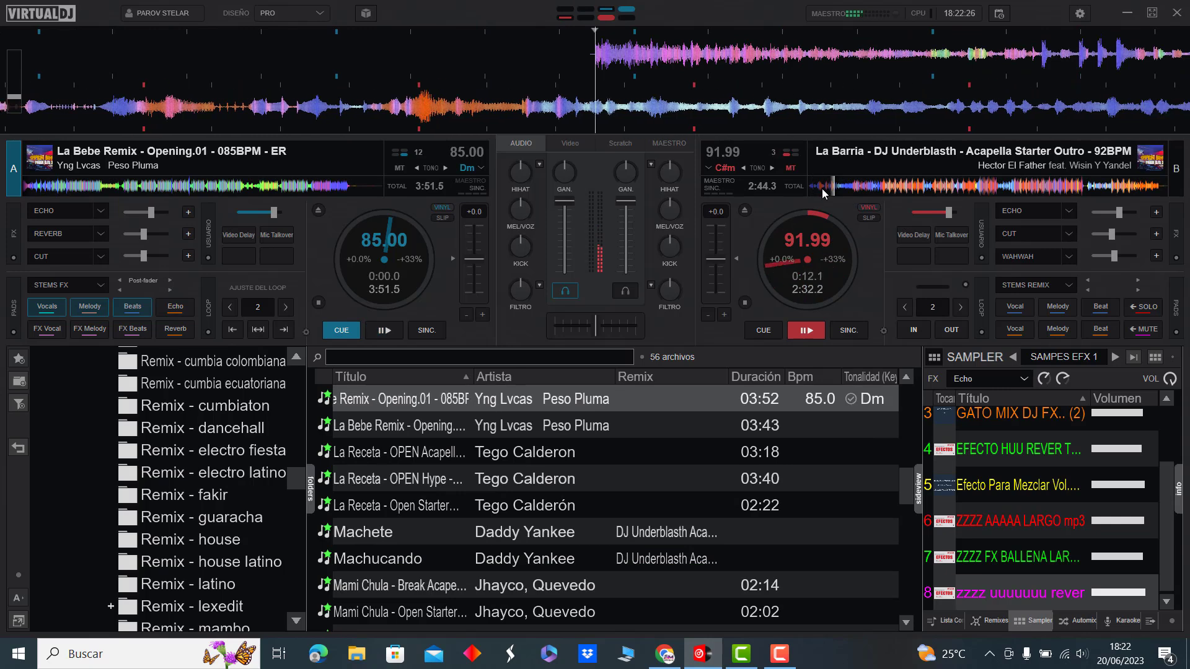
pyautogui.press('e')
pyautogui.click(865, 188)
pyautogui.click(877, 189)
pyautogui.click(916, 186)
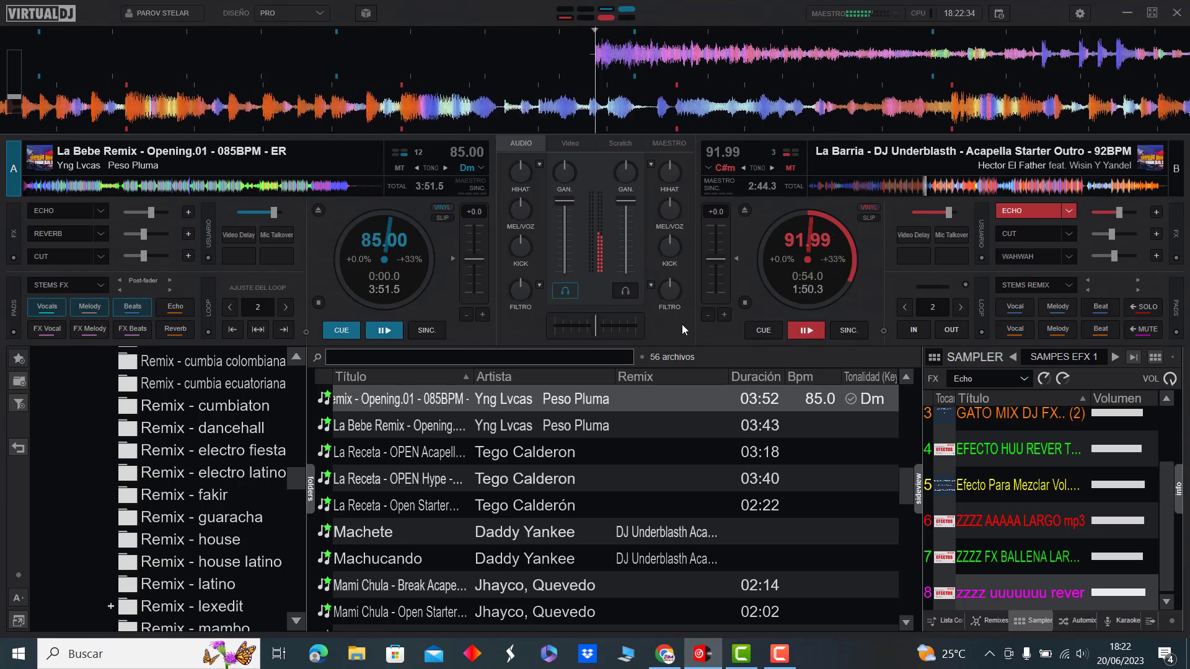
# Step: Cut over to La Bebe Remix on deck A, and load La Receta - OPEN Acapella on deck B
pyautogui.click(483, 431)
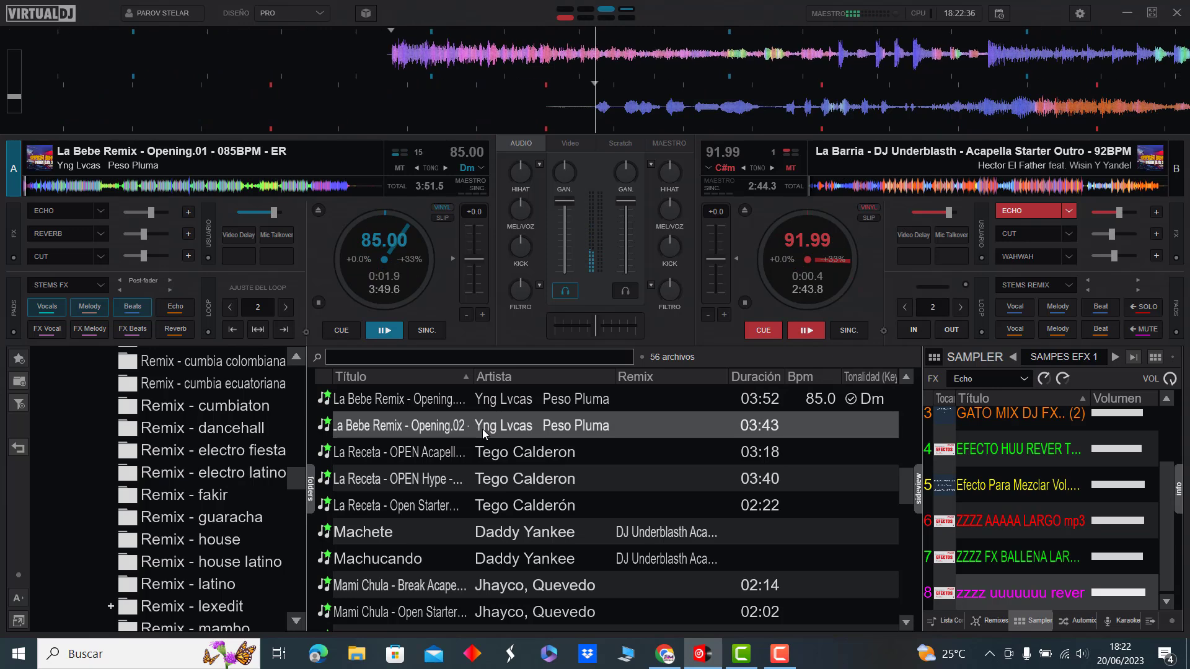
pyautogui.doubleClick(394, 459)
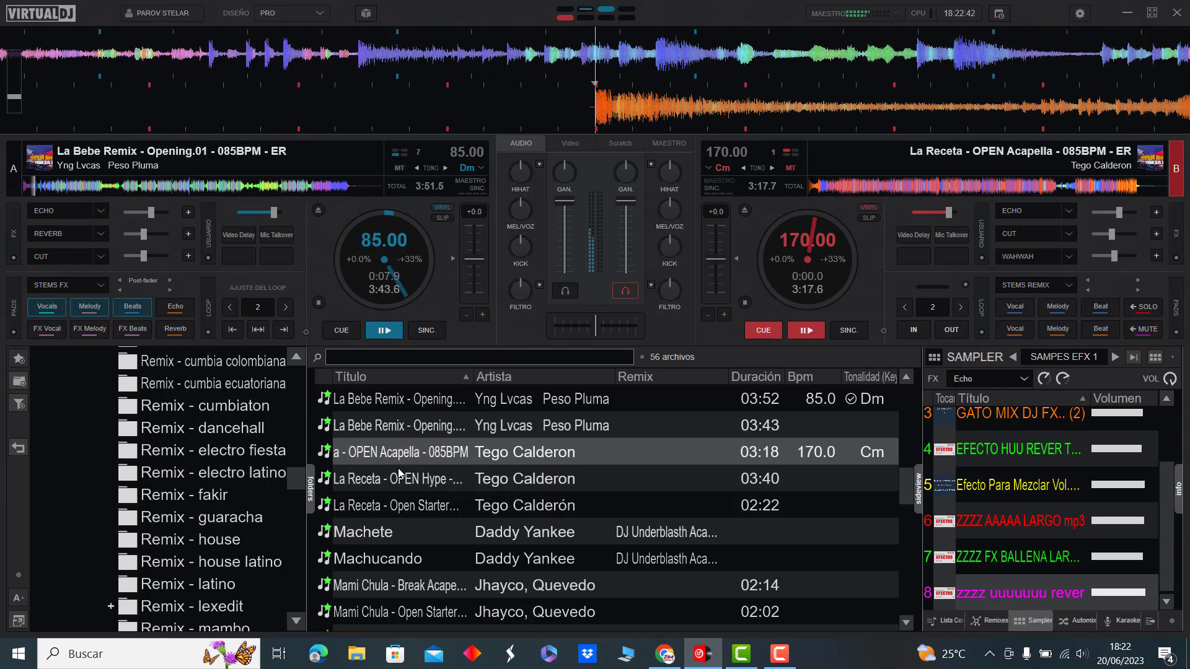
# Step: Skip forward through La Bebe Remix on deck A to about 0:50 with Echo, and cut over to La Receta on deck B
pyautogui.click(59, 212)
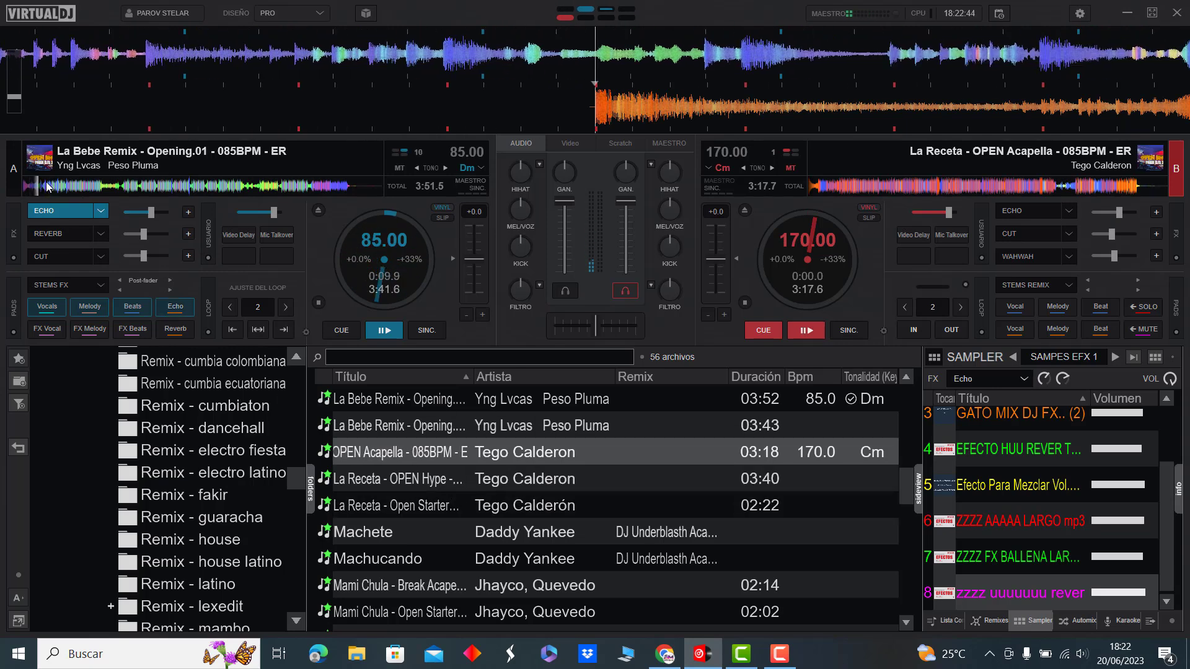
pyautogui.click(53, 208)
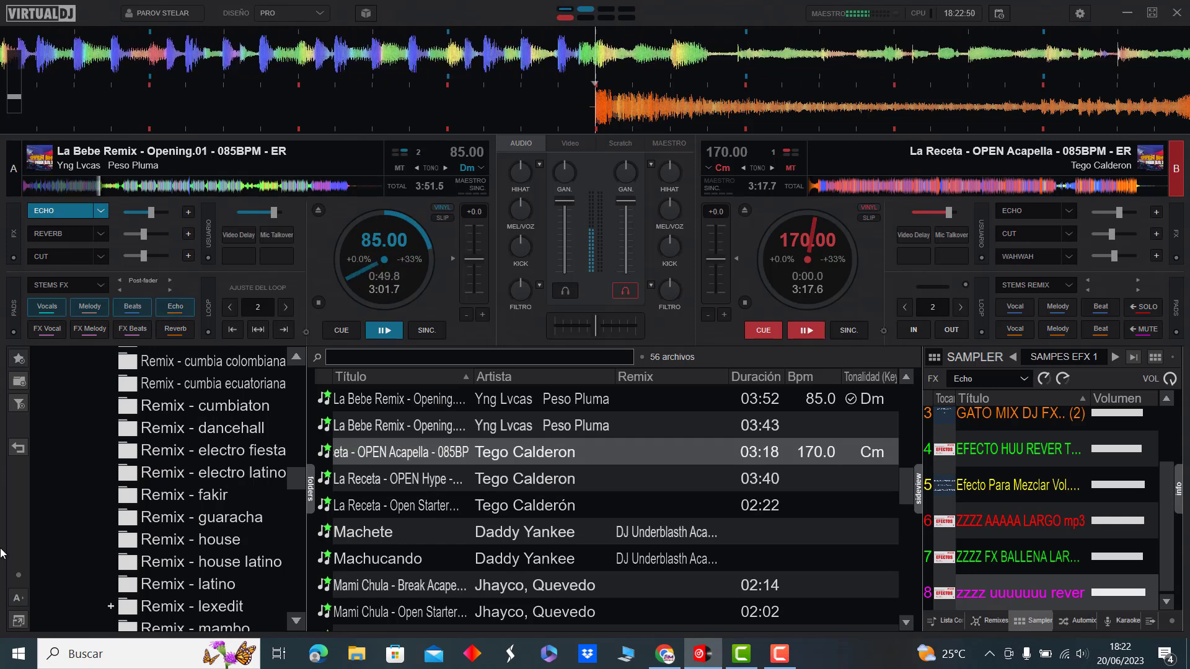
pyautogui.press('space')
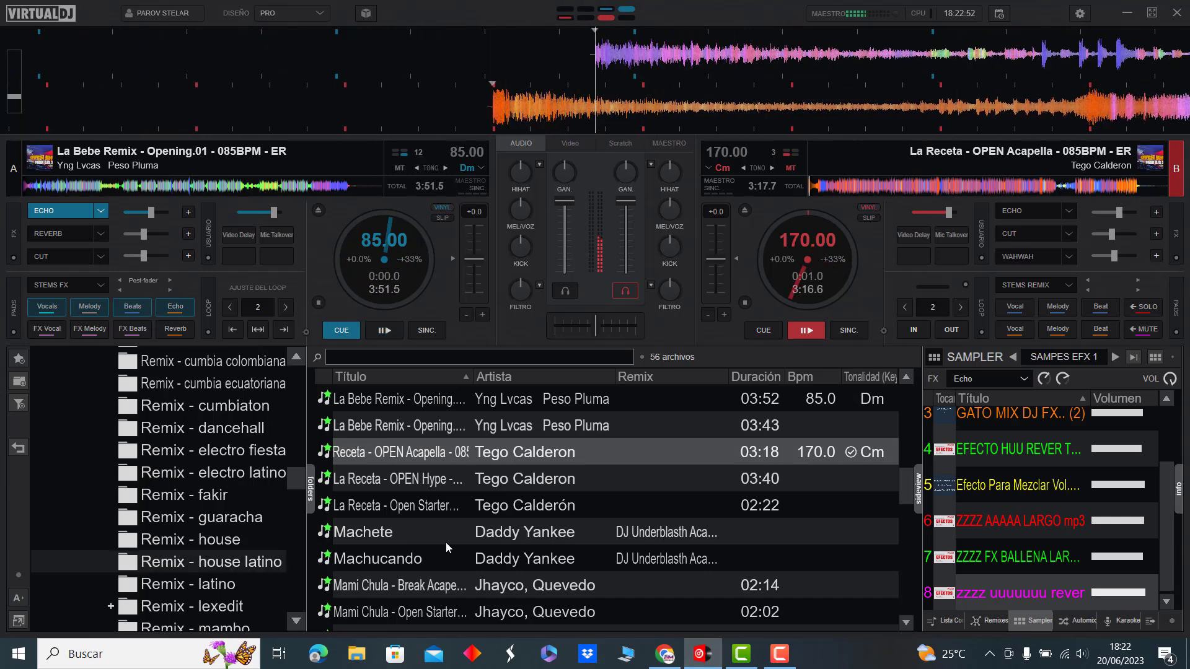
# Step: Load Machete (DJ Underblasth Acapella Starter Outro) on deck A and skip forward through La Receta on deck B to about 1:11 with Echo
pyautogui.doubleClick(357, 536)
pyautogui.scroll(-2, 464, 506)
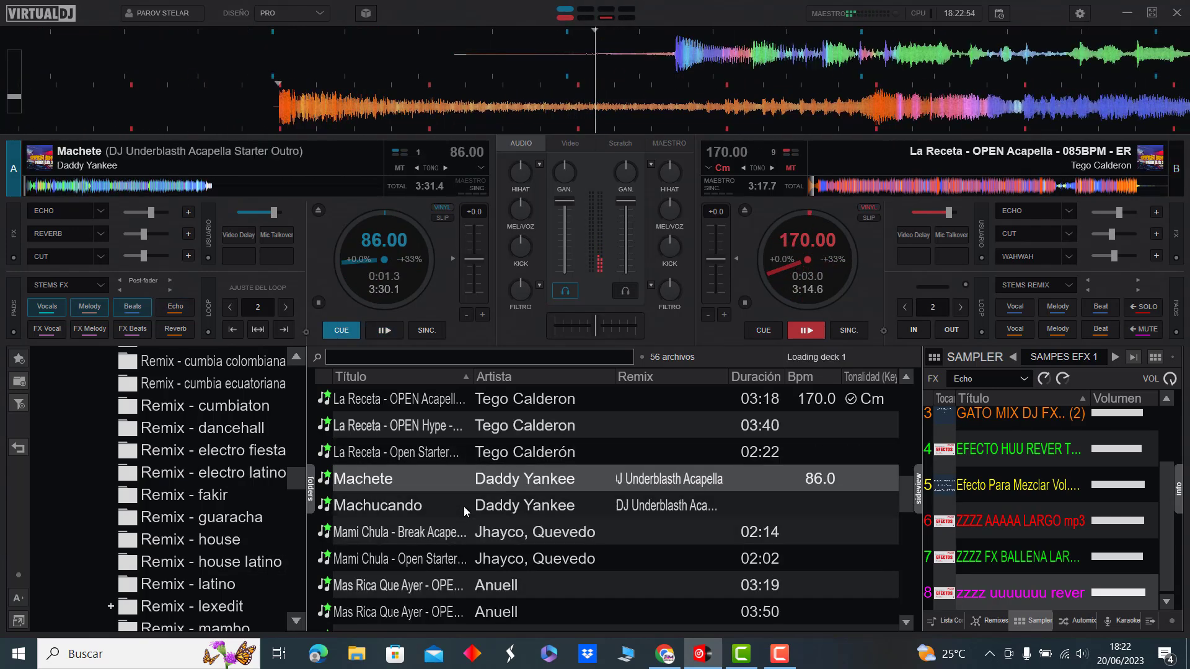
pyautogui.click(836, 187)
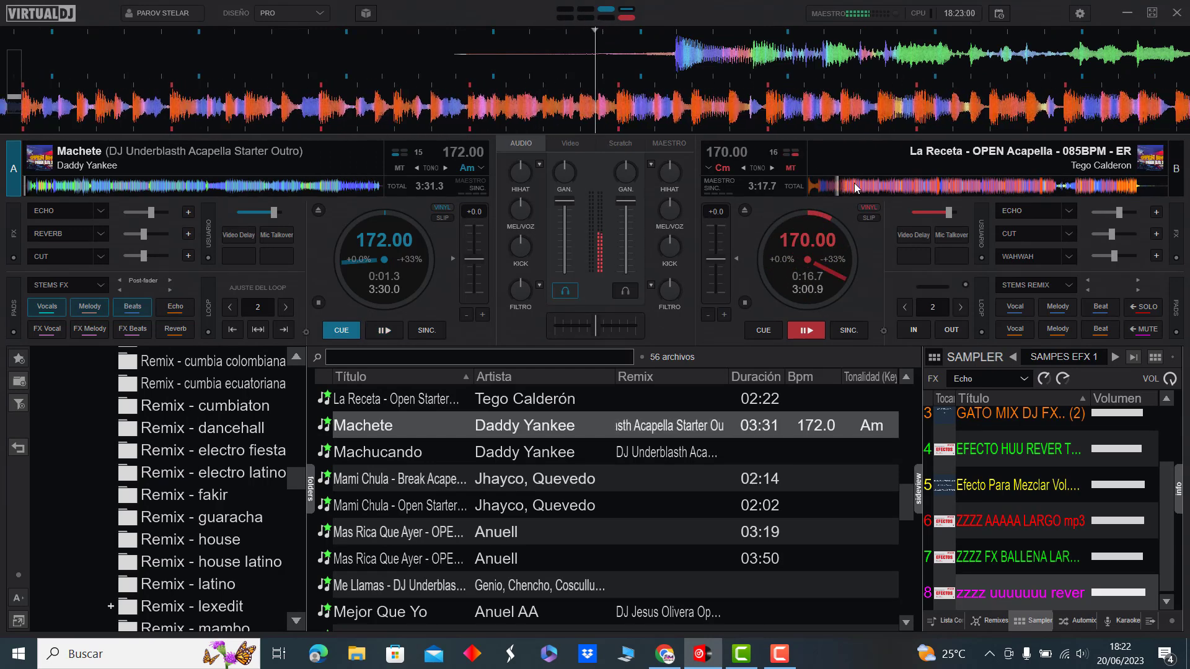
pyautogui.click(876, 185)
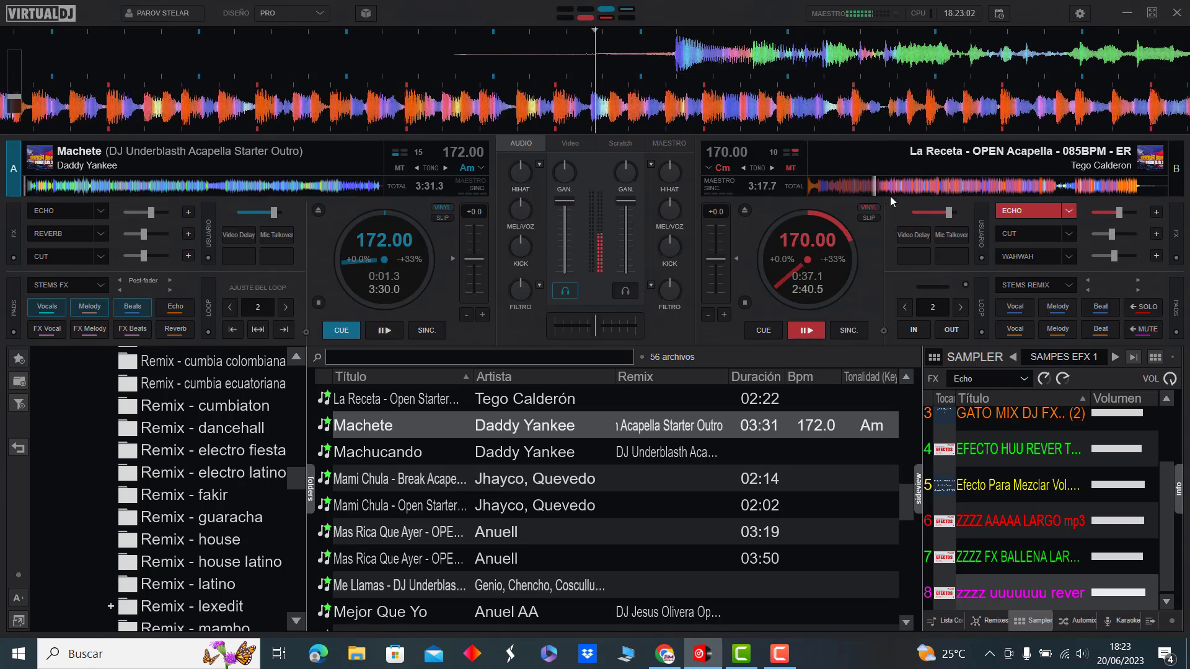
pyautogui.click(933, 184)
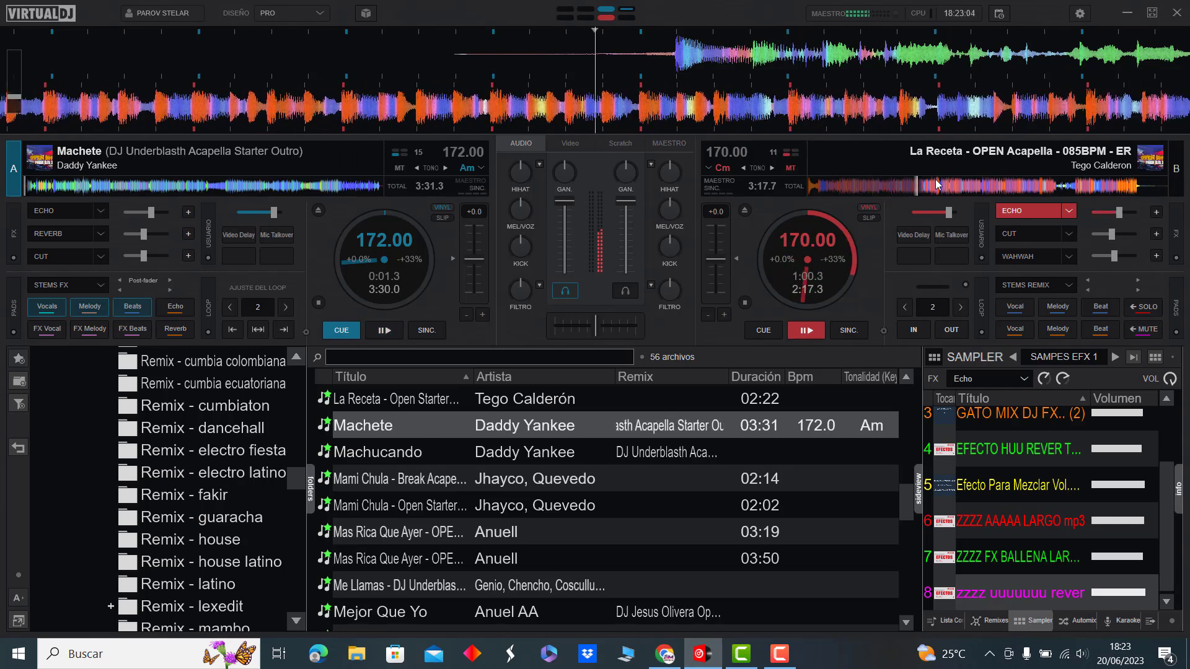
pyautogui.press('e')
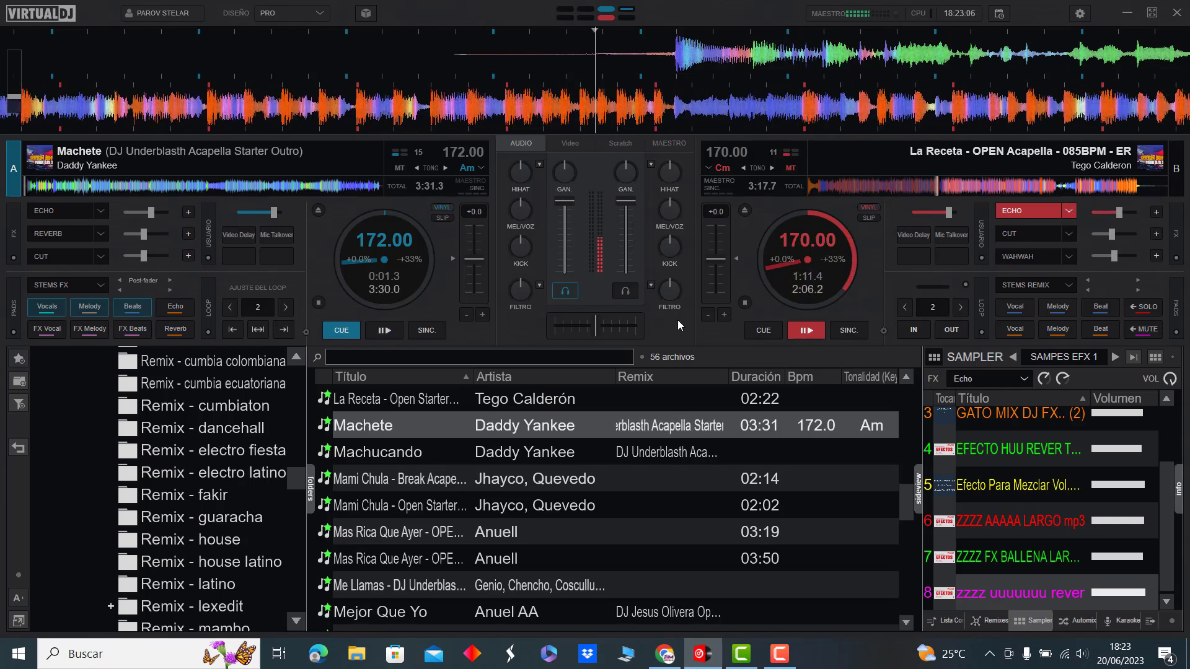
# Step: Echo out La Receta into Machete on deck A, and load Machucando on deck B
pyautogui.press('space')
pyautogui.doubleClick(397, 452)
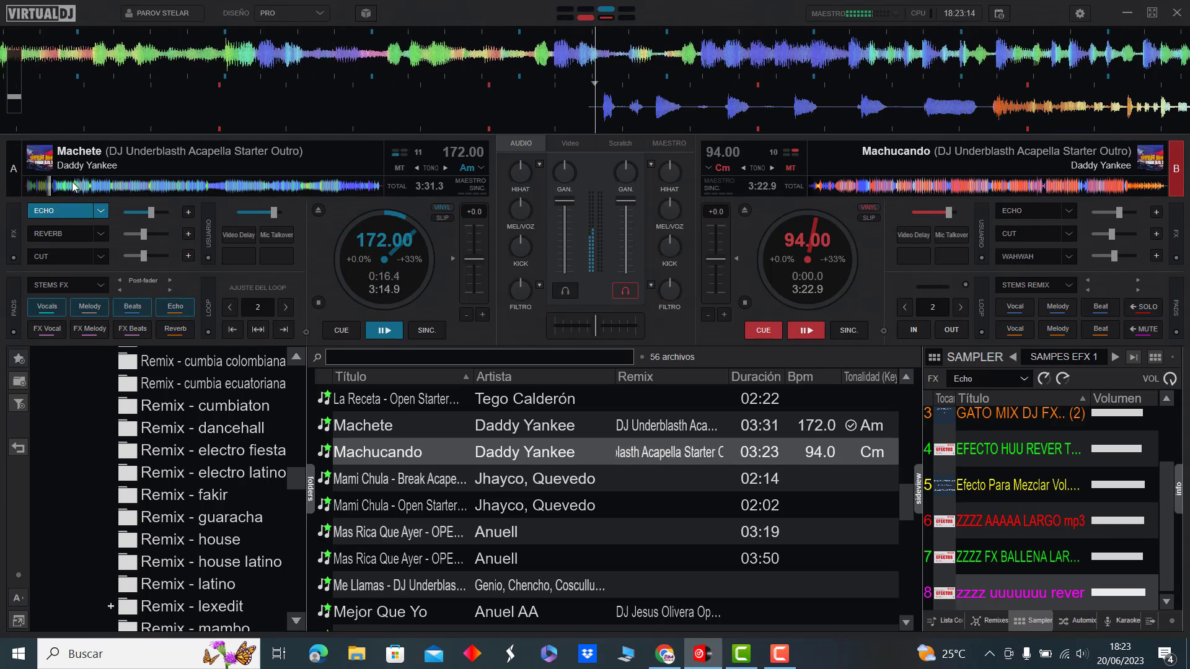
# Step: Apply Echo to deck A and skip forward through Machete to about 1:13
pyautogui.press('1')
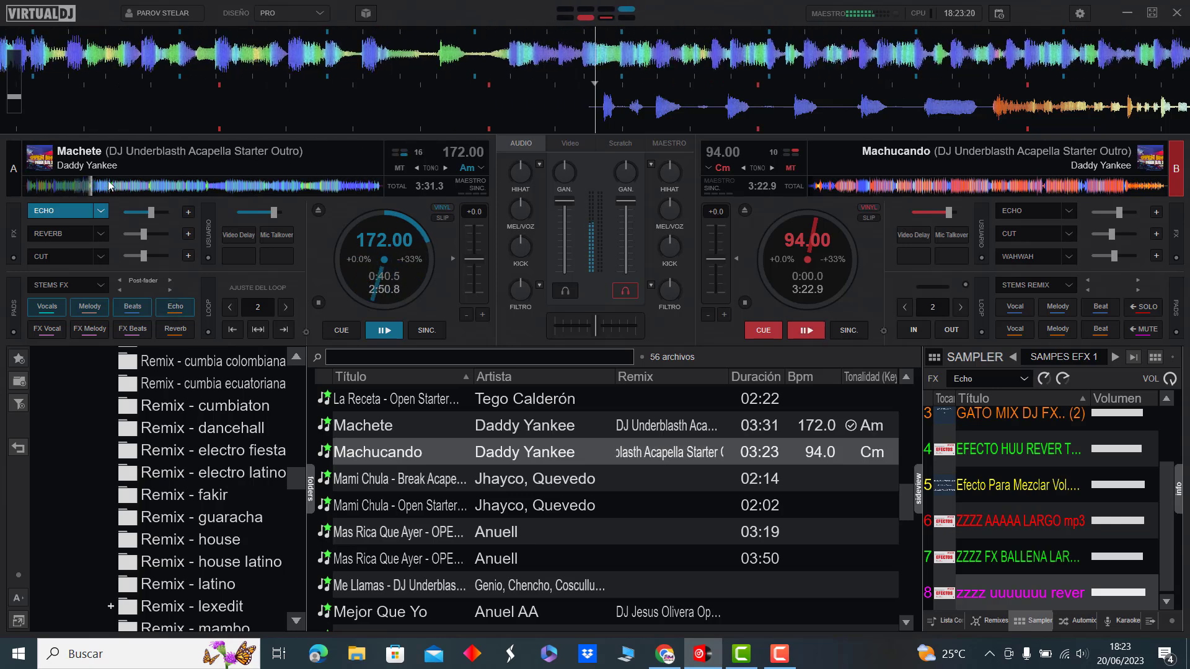
pyautogui.click(109, 185)
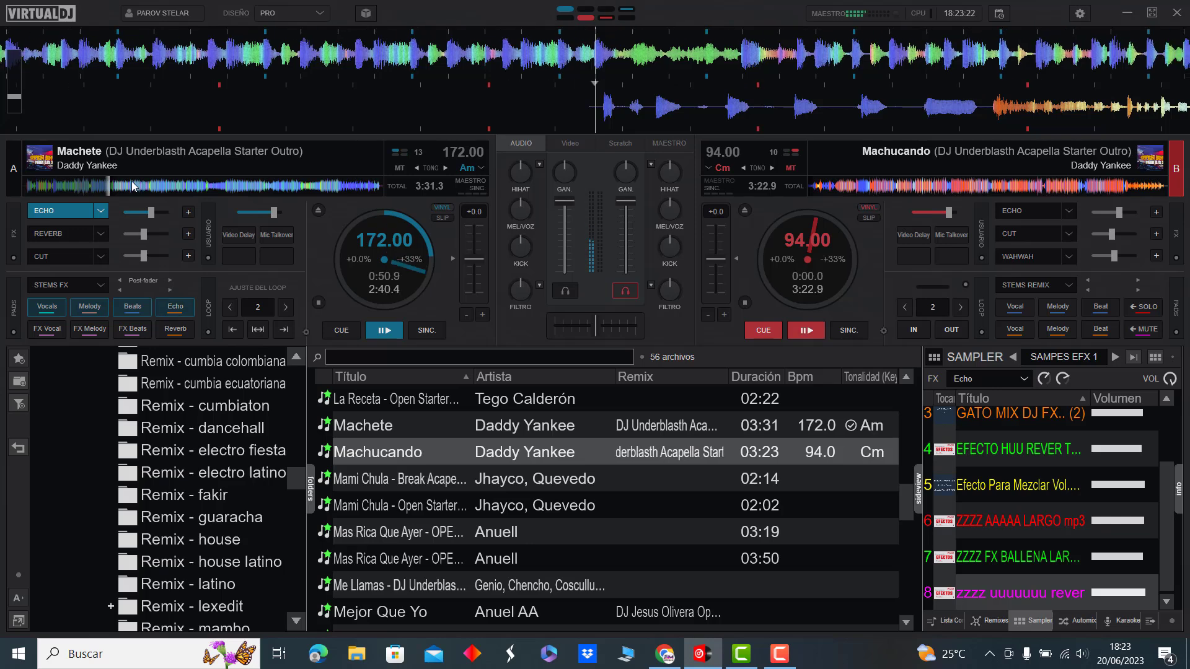
pyautogui.click(145, 186)
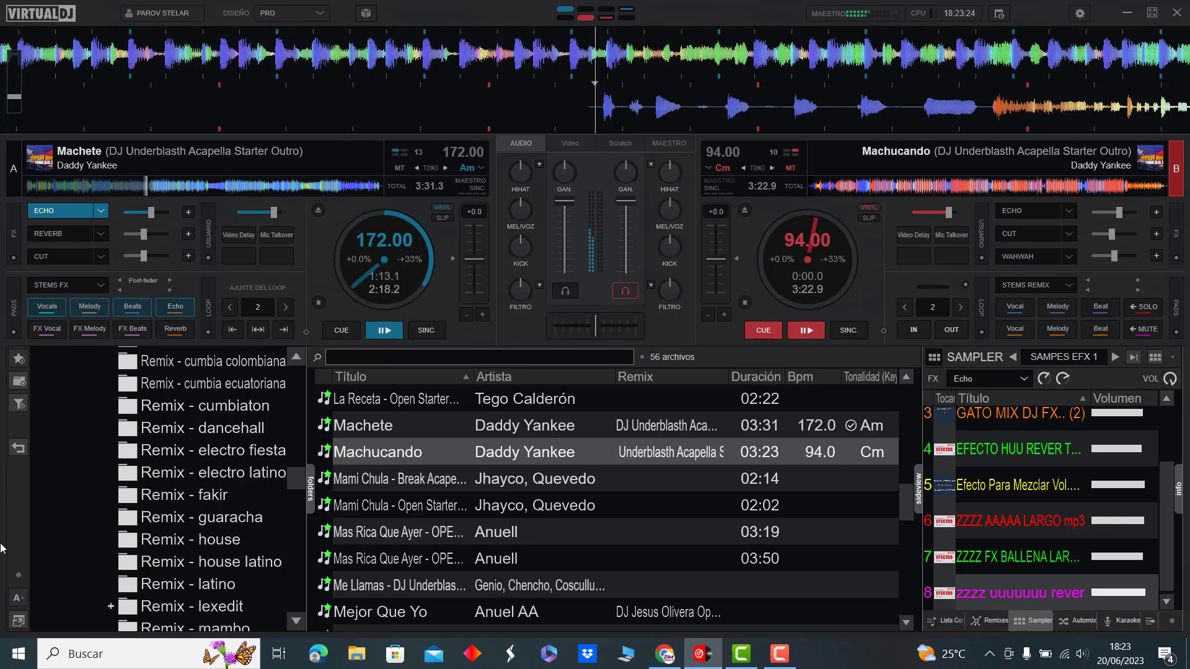
# Step: Cut over to Machucando on deck B, and load Mas Rica Que Ayer (OPEN Acapella, 094BPM) on deck A
pyautogui.press('c')
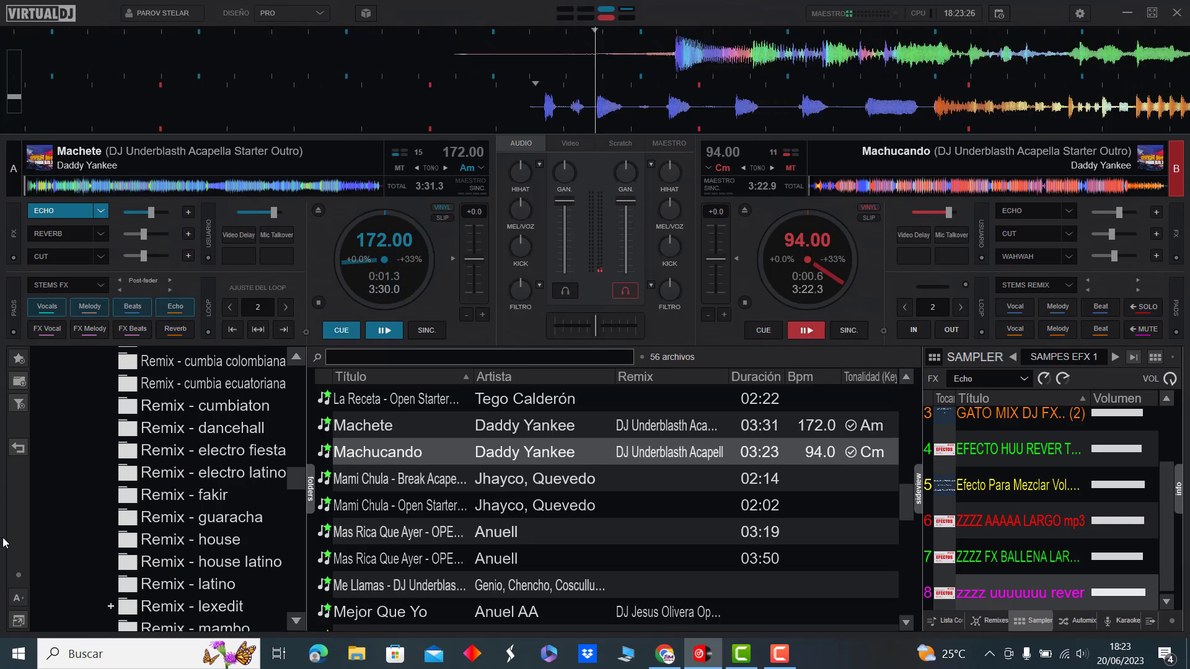
pyautogui.doubleClick(561, 479)
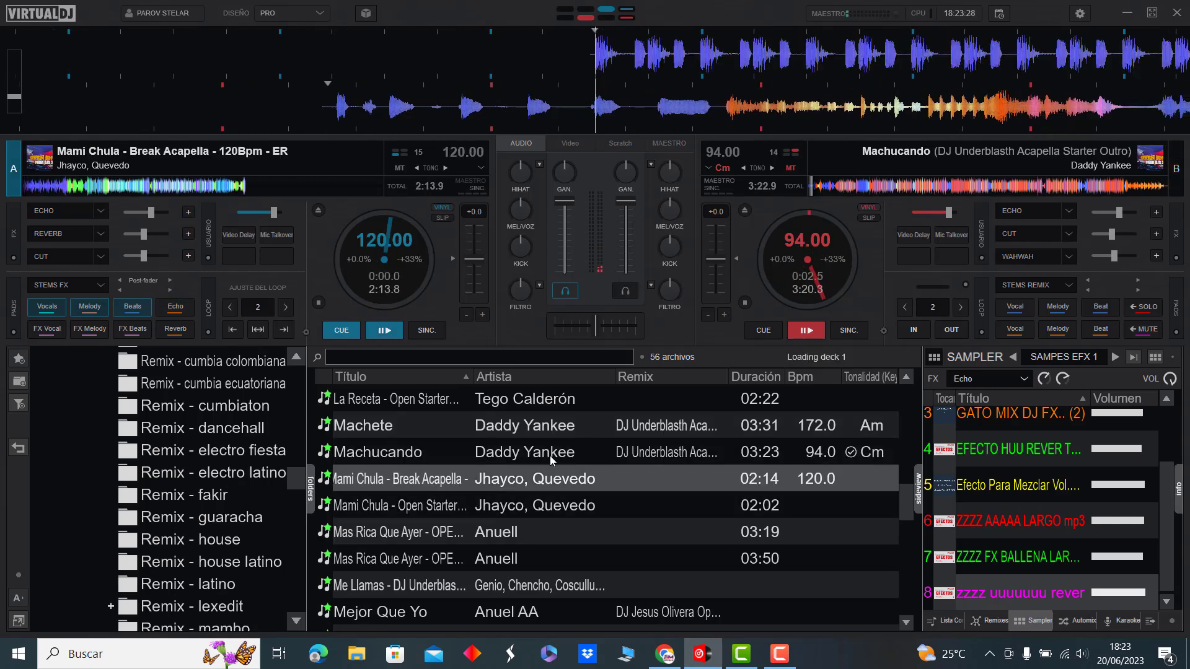
pyautogui.scroll(4, 551, 481)
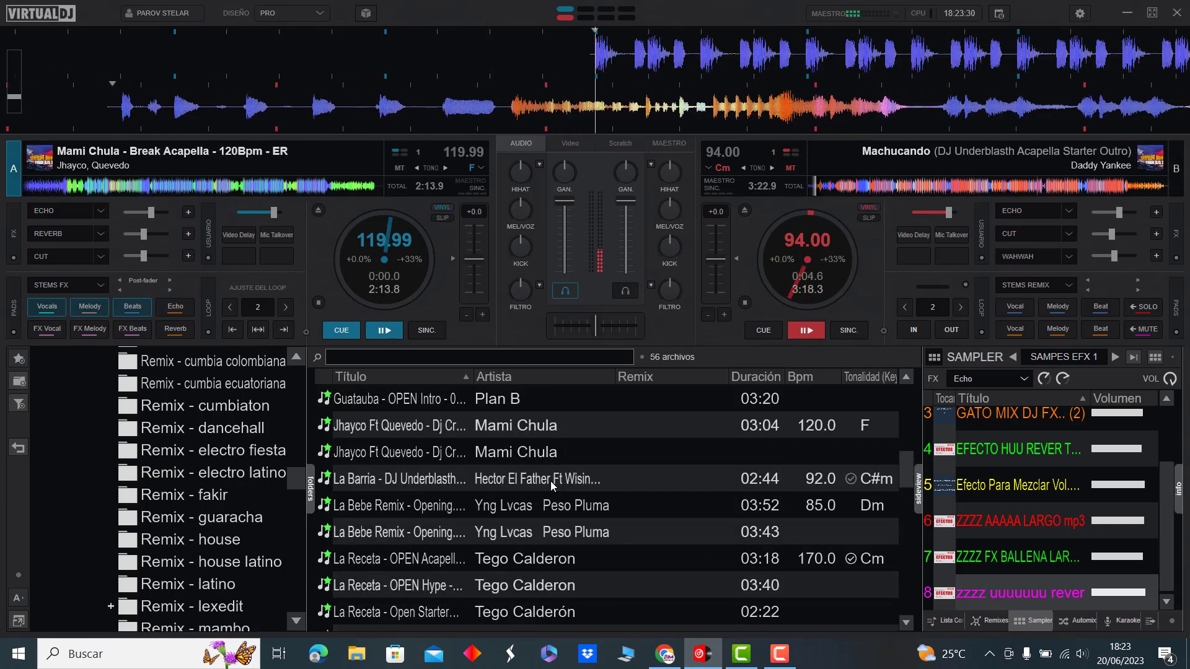
pyautogui.scroll(-4, 551, 483)
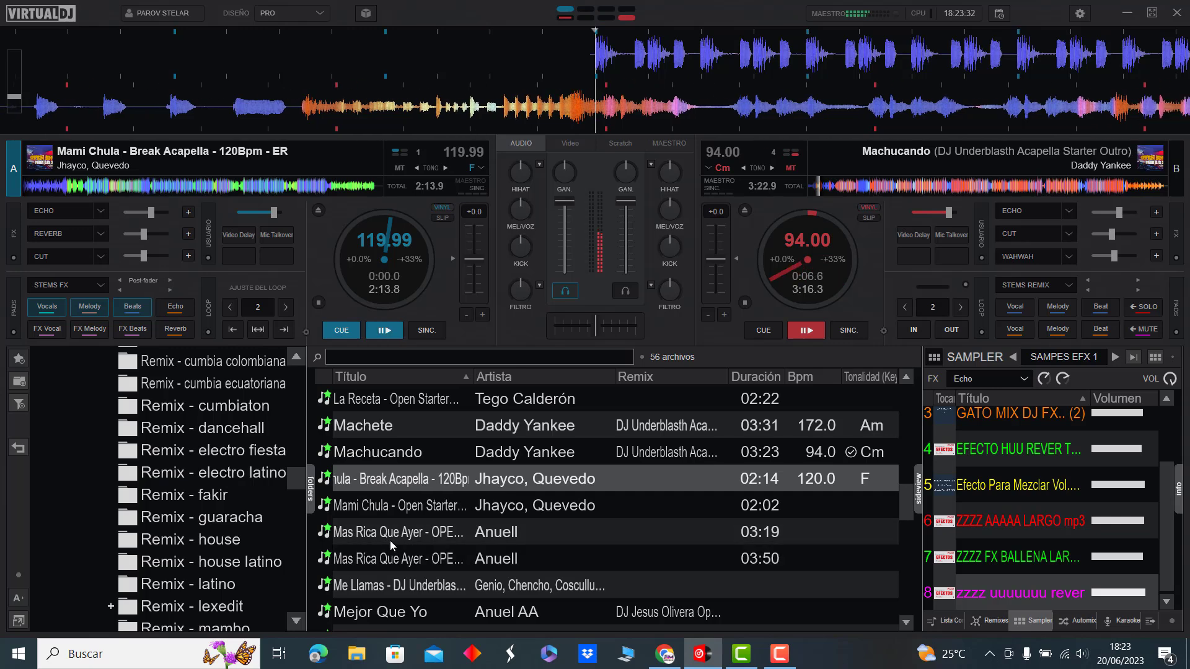
pyautogui.doubleClick(391, 539)
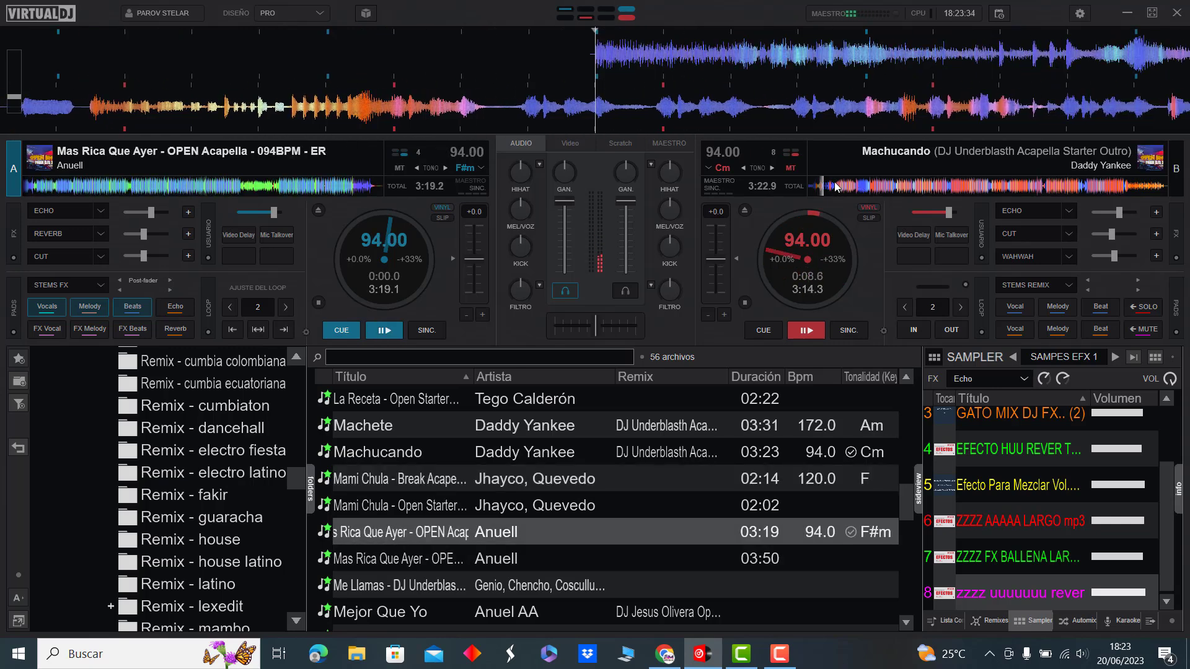
# Step: Skip forward through Machucando on deck B to about 0:50 with Echo applied
pyautogui.scroll(-1, 664, 462)
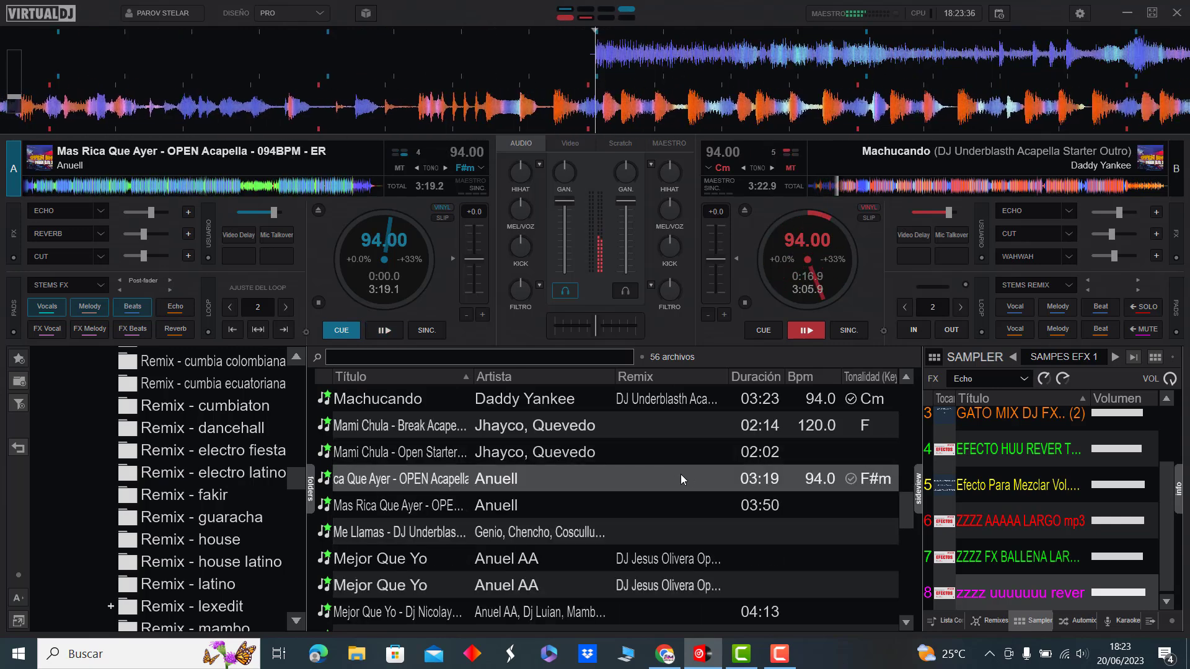
pyautogui.click(856, 186)
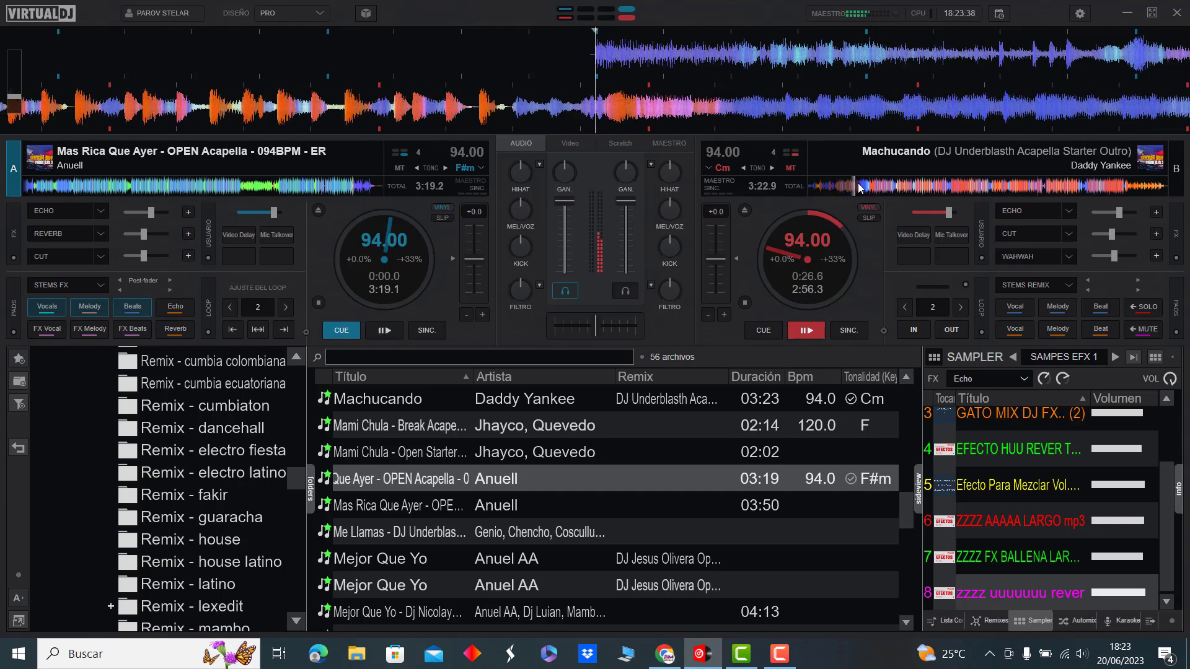
pyautogui.click(869, 187)
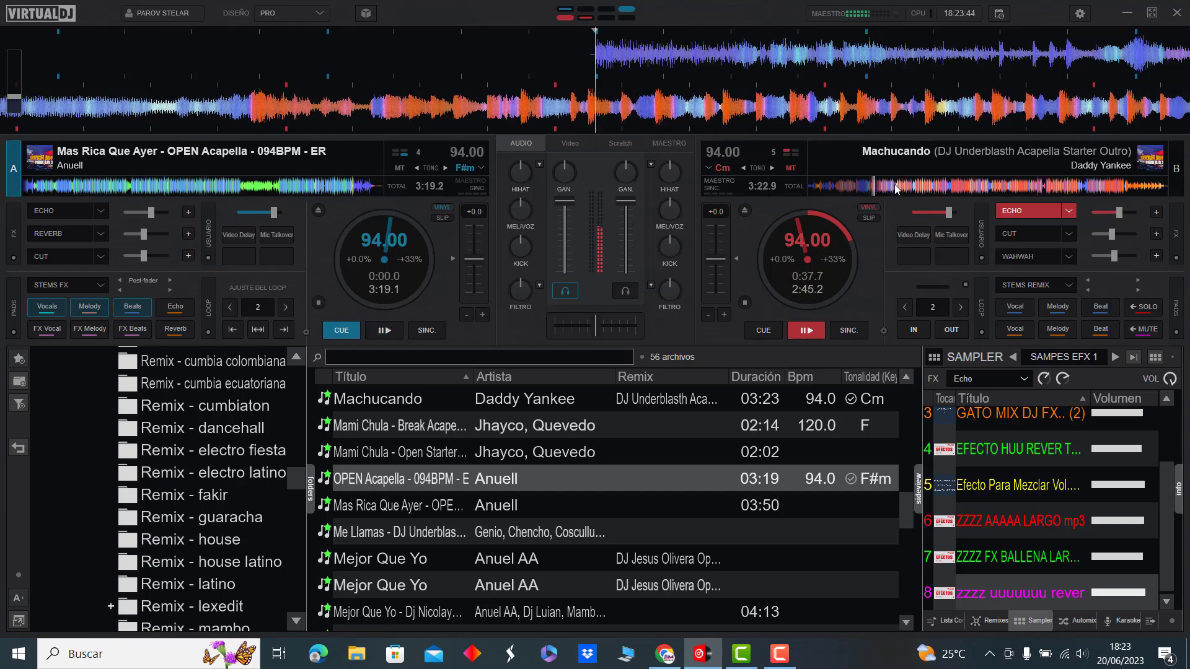
pyautogui.click(894, 186)
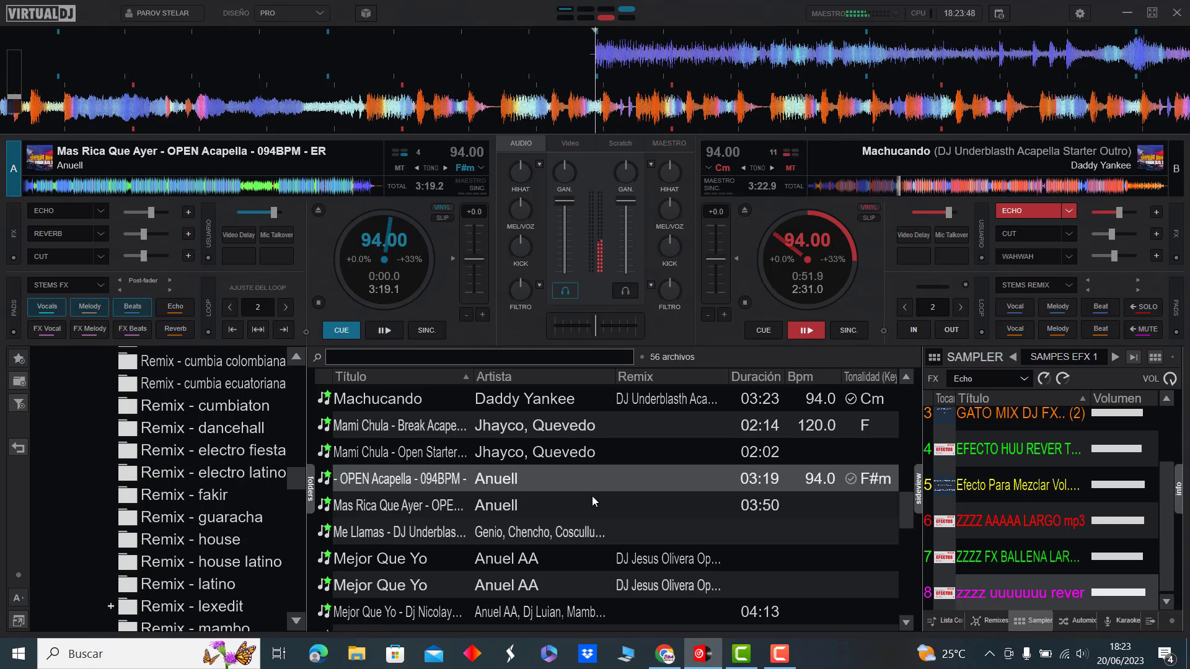
# Step: Cut over to Mas Rica Que Ayer on deck A, and load Mejor Que Yo (DJ Jesus Olivera Open Show) on deck B
pyautogui.press('space')
pyautogui.hotkey('shift', 'space')
pyautogui.scroll(-2, 501, 504)
pyautogui.doubleClick(500, 505)
pyautogui.scroll(-2, 512, 507)
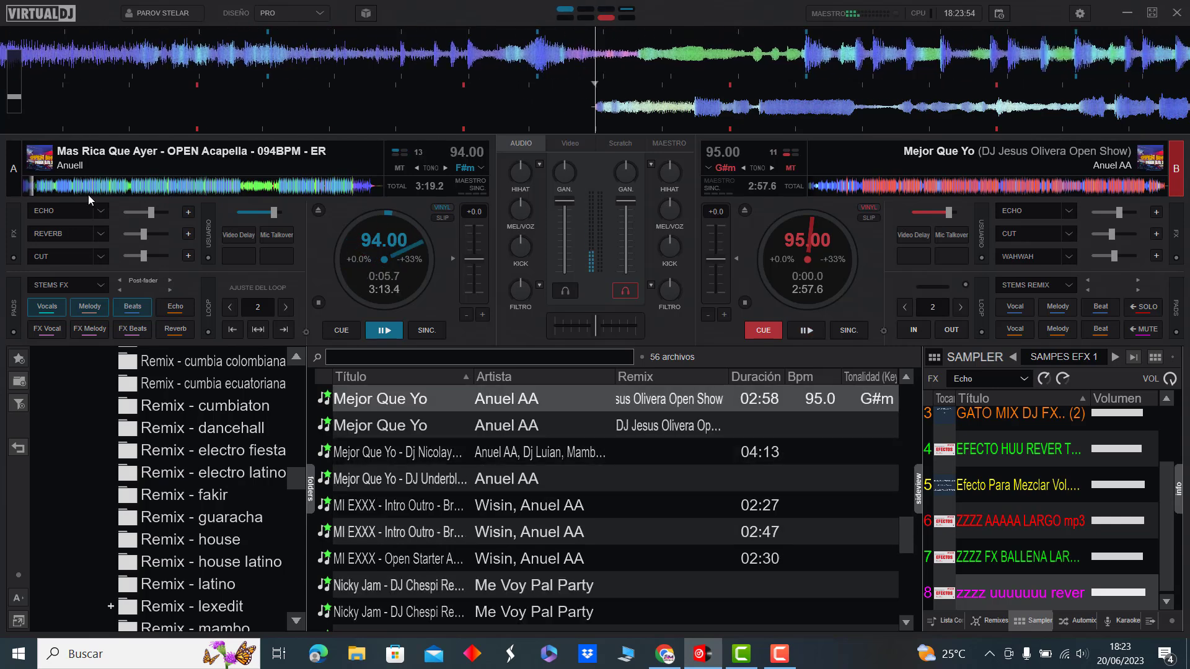
# Step: Skip forward through Mas Rica Que Ayer on deck A to about 2:00 with Echo, and cut over to Mejor Que Yo on deck B
pyautogui.click(54, 188)
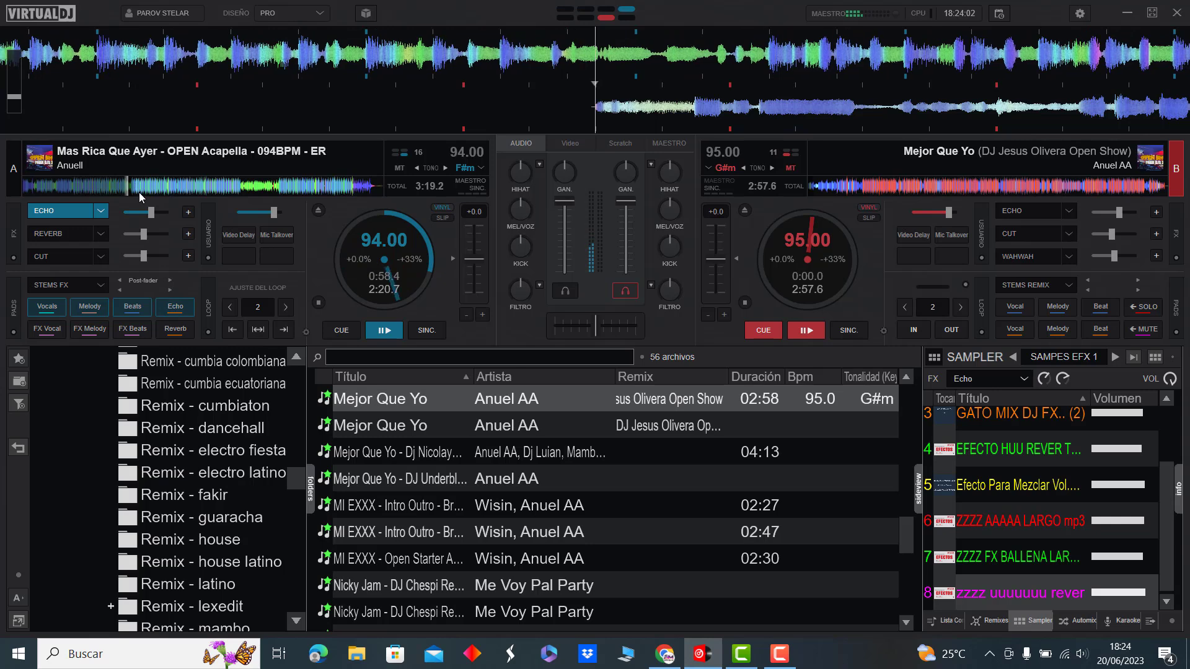
pyautogui.press('e')
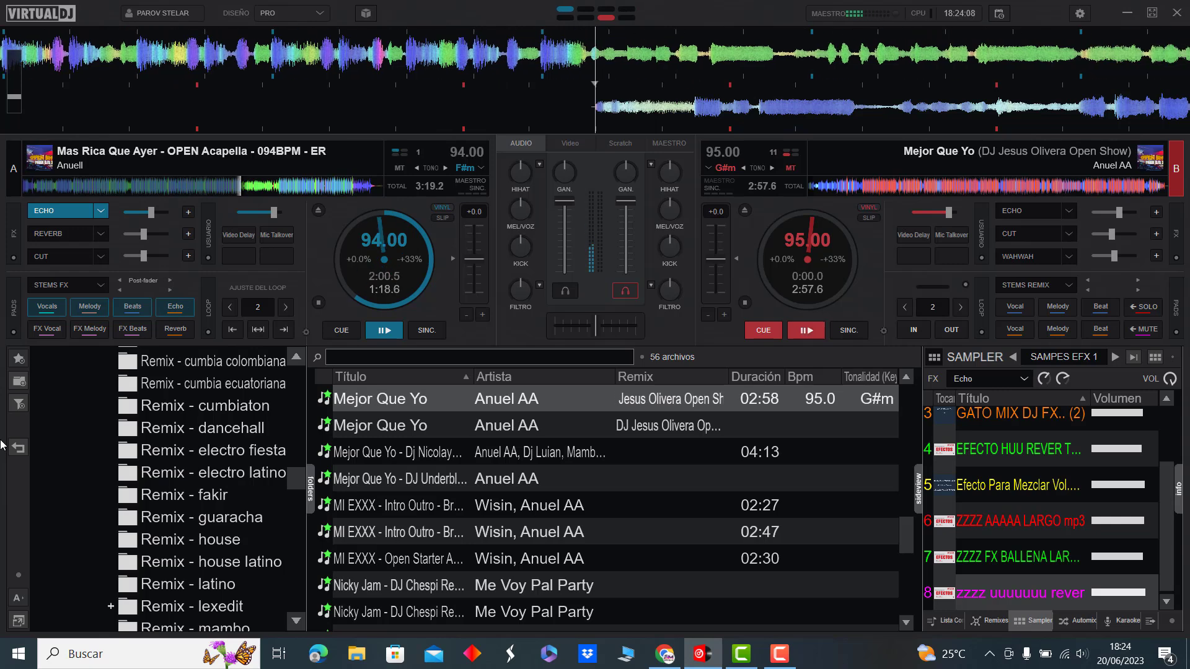
pyautogui.press('space')
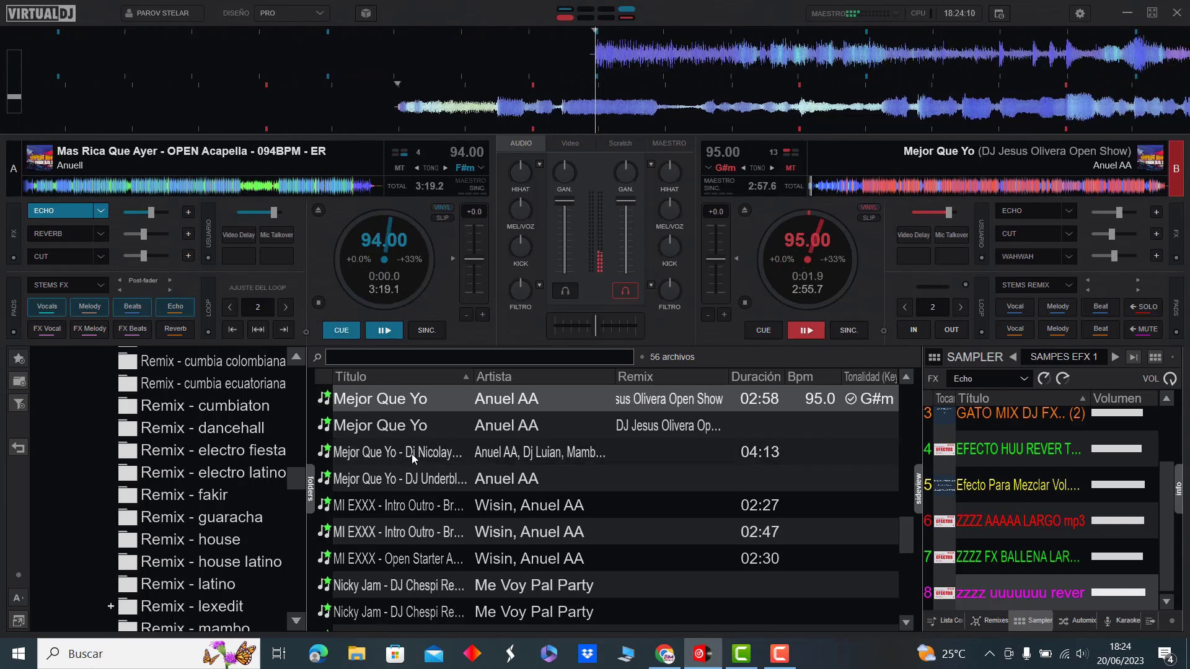
# Step: Load MI EXXX (Intro Outro, Break Acapella, 96Bpm) on deck A and skip forward through Mejor Que Yo on deck B to about 0:45 with Echo
pyautogui.doubleClick(388, 503)
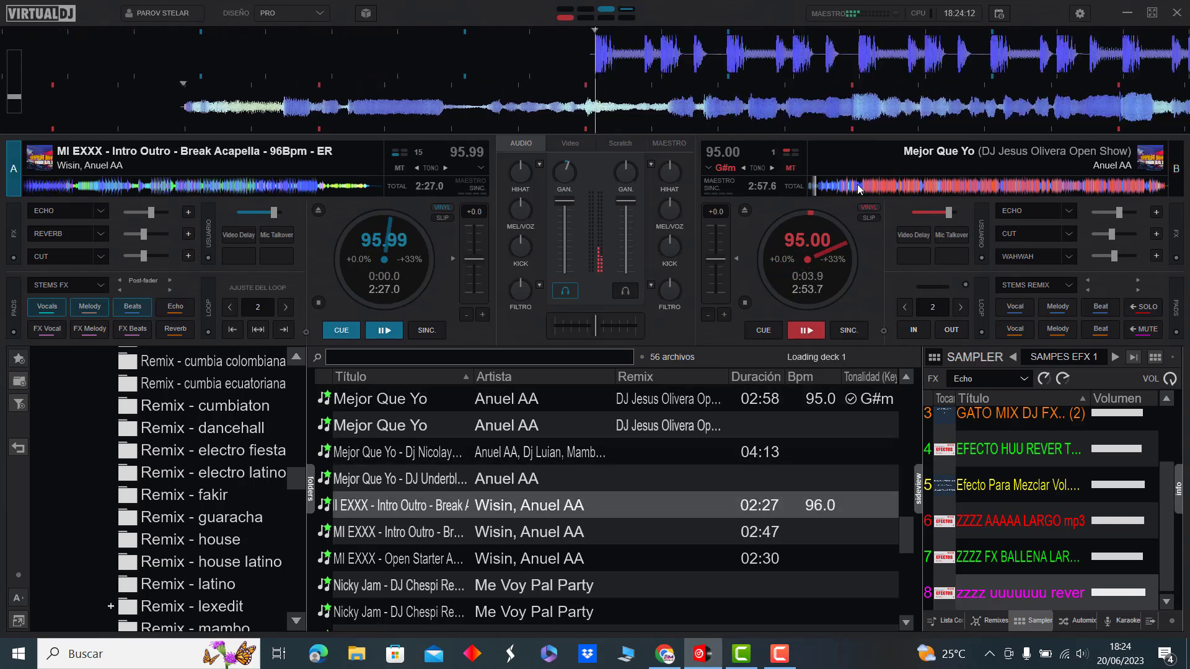
pyautogui.press('e')
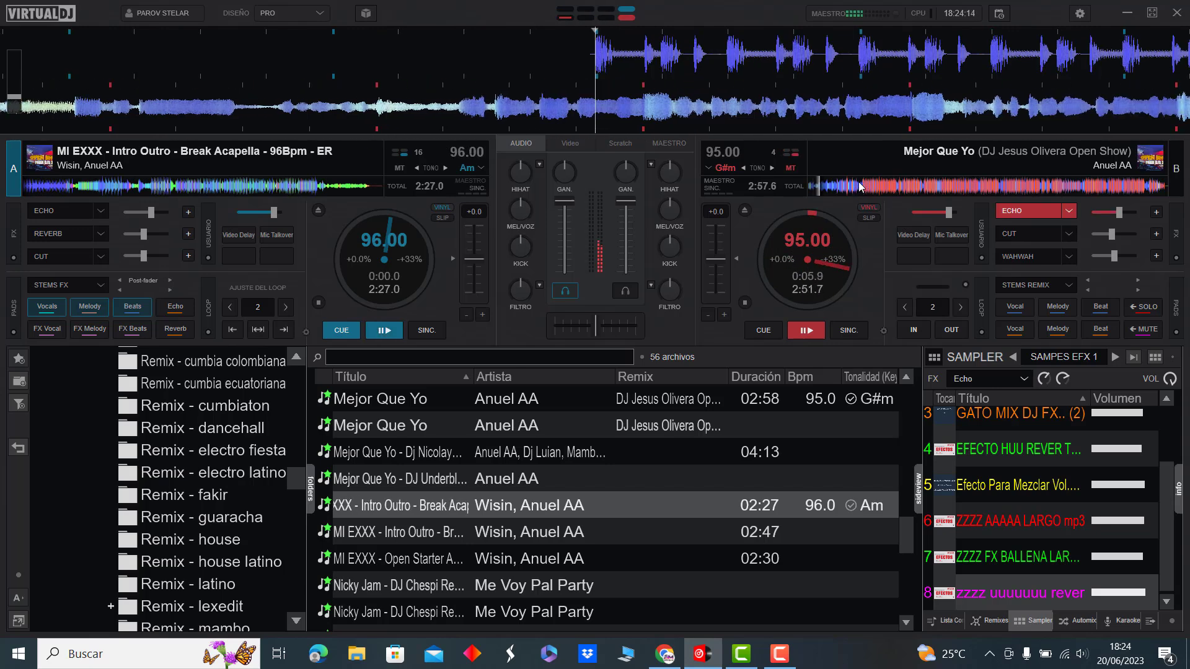
pyautogui.click(859, 186)
pyautogui.click(889, 186)
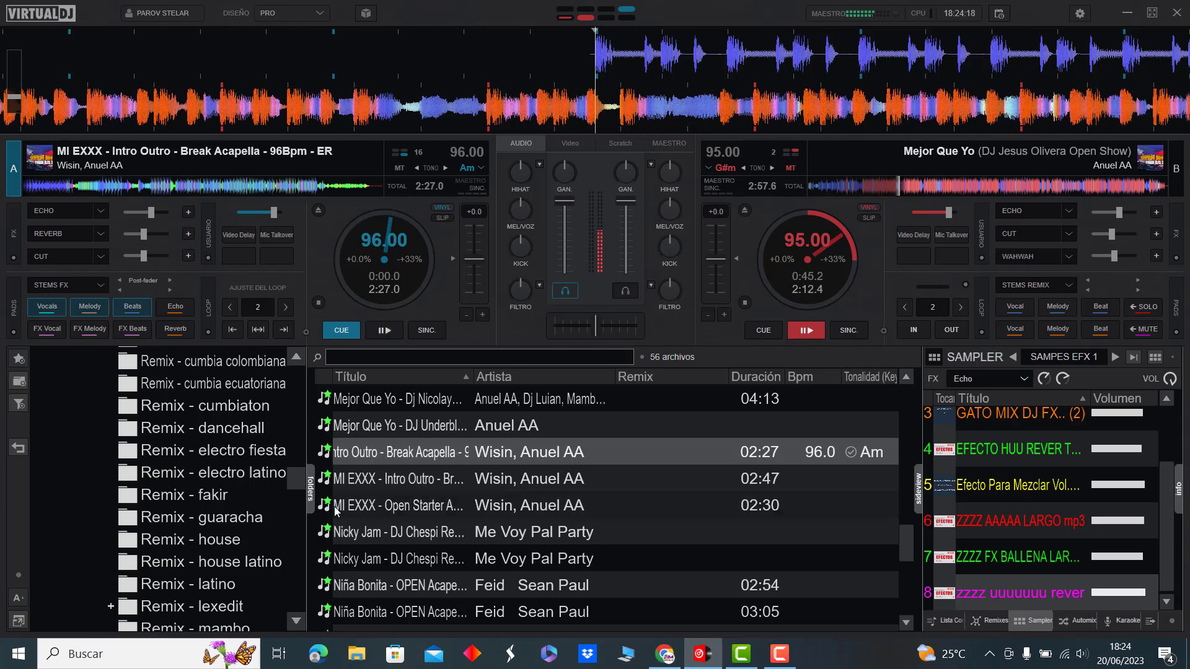
# Step: Cut over to MI EXXX on deck A, and load Nicky Jam (DJ Chespi Reggeaton Aca Starter Break 2K23) on deck B
pyautogui.press('space')
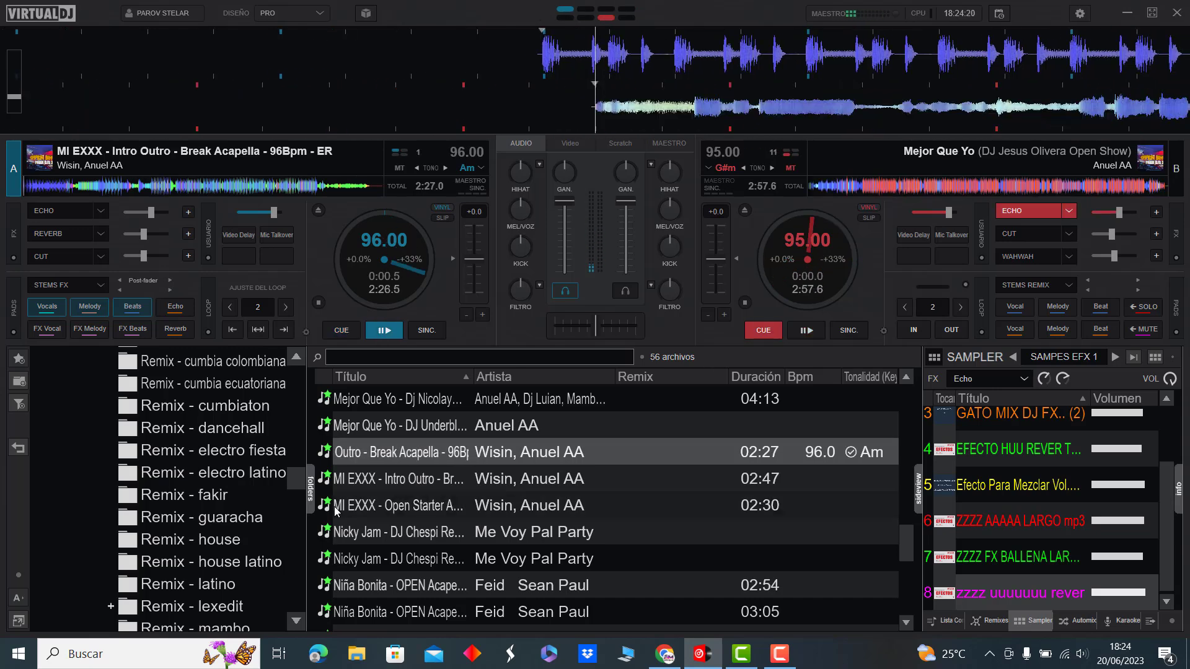
pyautogui.click(397, 487)
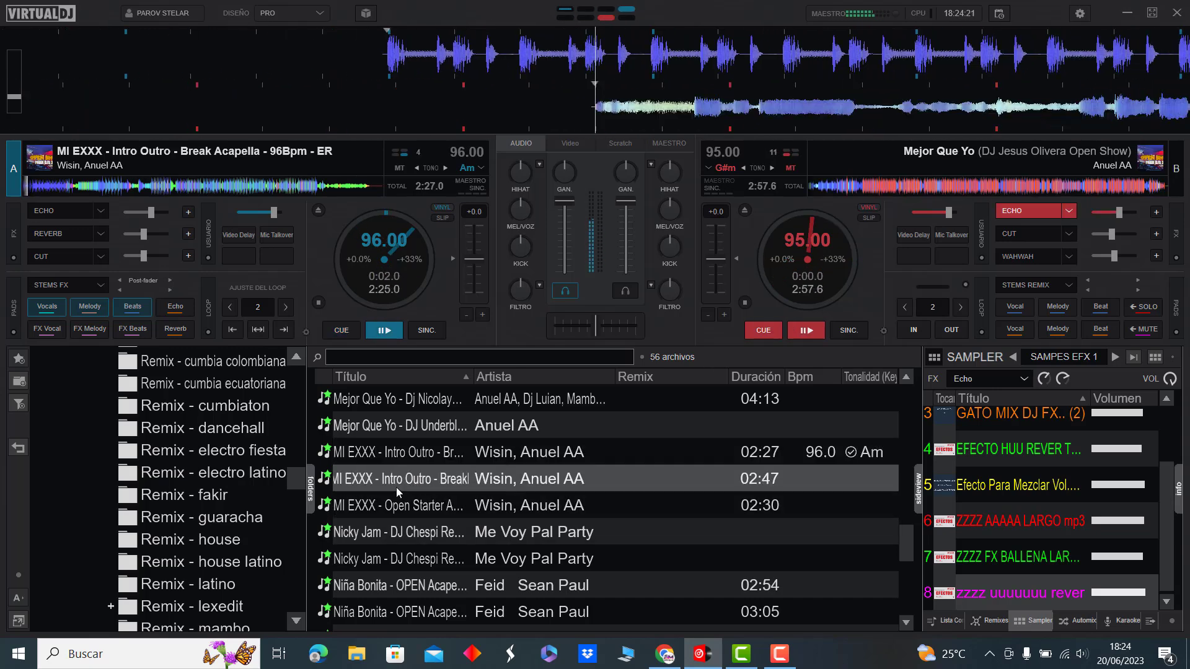
pyautogui.doubleClick(396, 532)
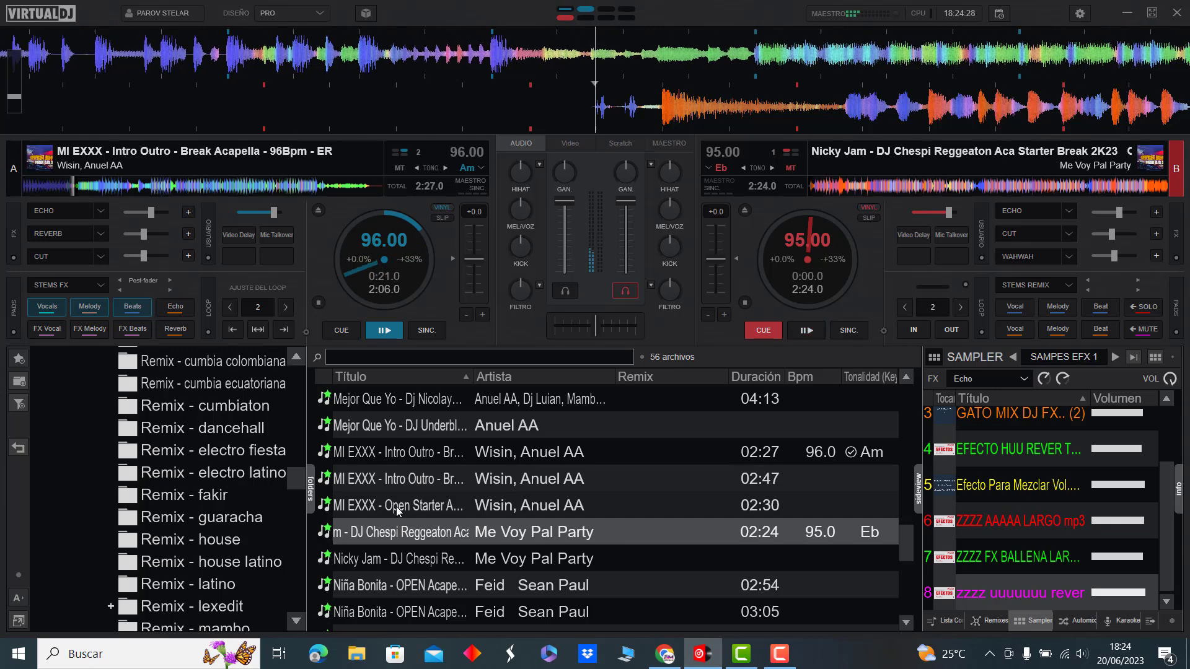
# Step: Skip forward through MI EXXX on deck A to about 1:04 with Echo, and cut over to the Nicky Jam remix on deck B
pyautogui.click(85, 209)
pyautogui.click(96, 186)
pyautogui.click(175, 307)
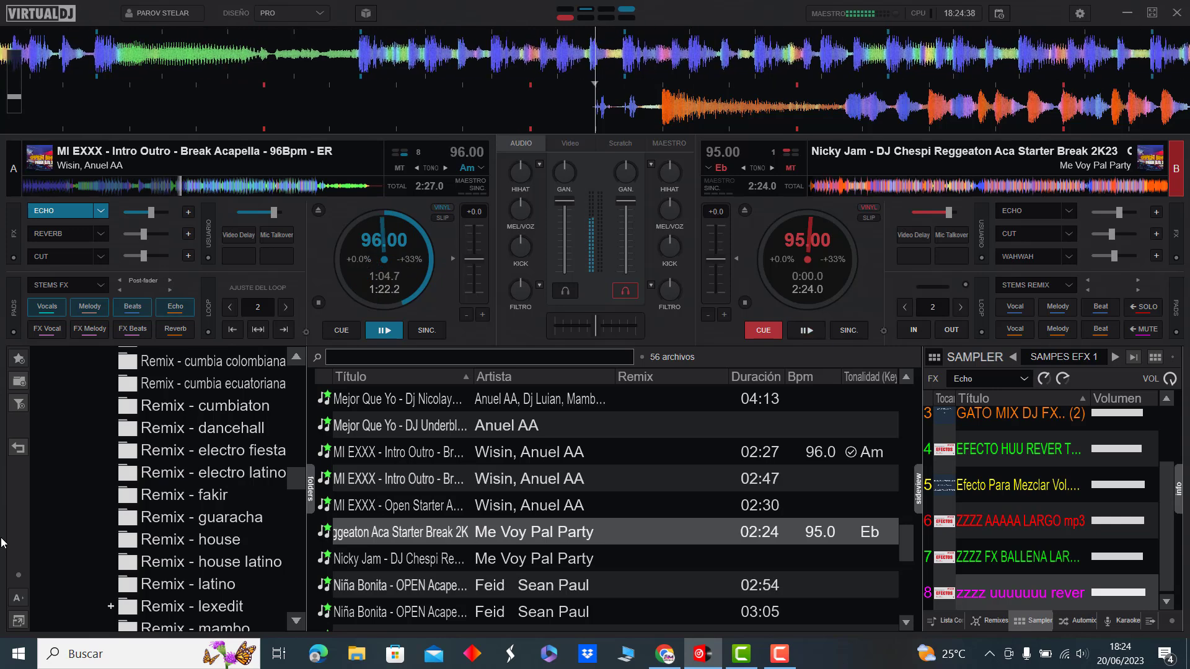
pyautogui.press('space')
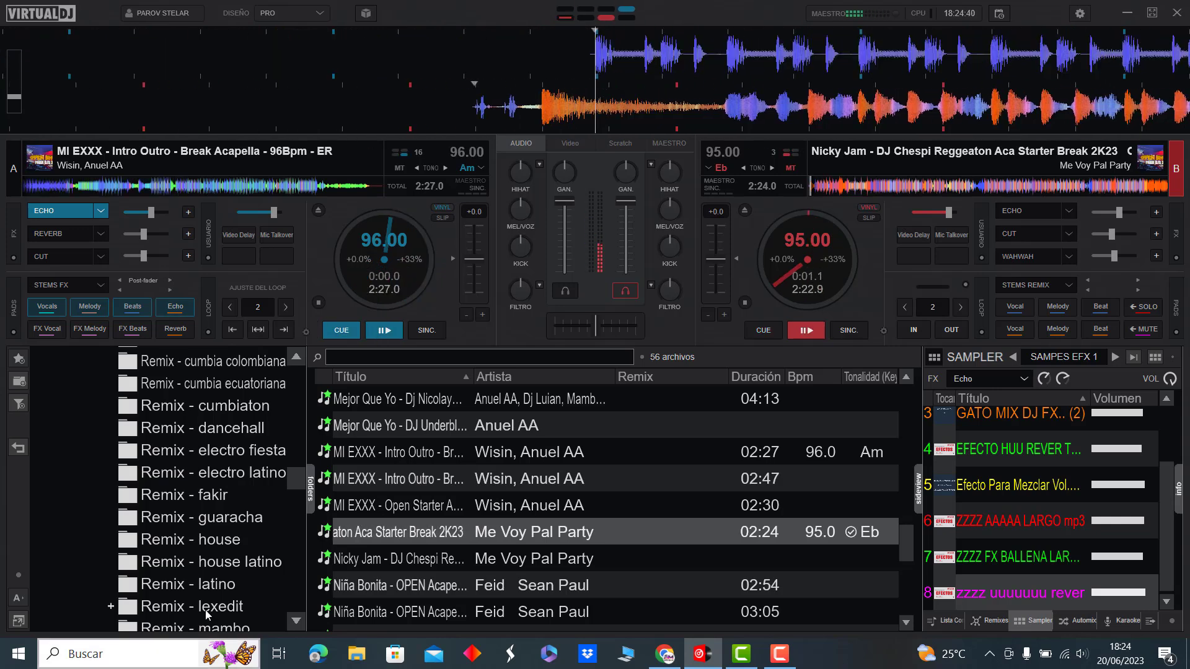
# Step: Load Niña Bonita (OPEN Acapella.01, 091BPM) by Feid and Sean Paul on deck A
pyautogui.scroll(-1, 453, 516)
pyautogui.doubleClick(423, 537)
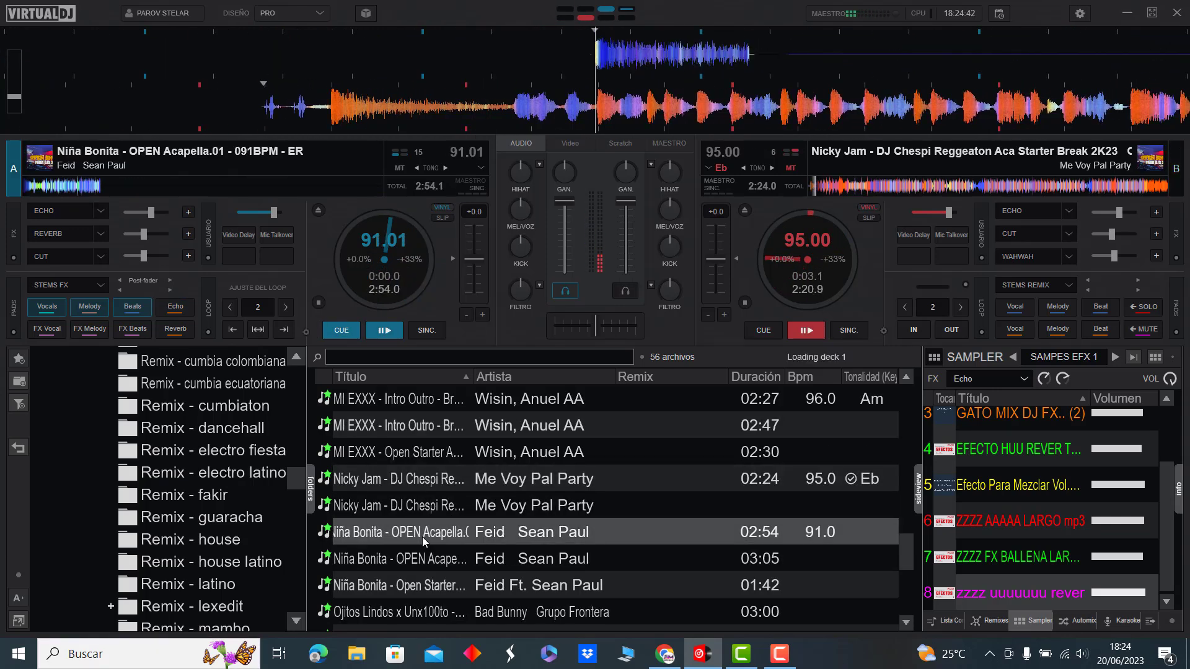
pyautogui.scroll(-1, 428, 535)
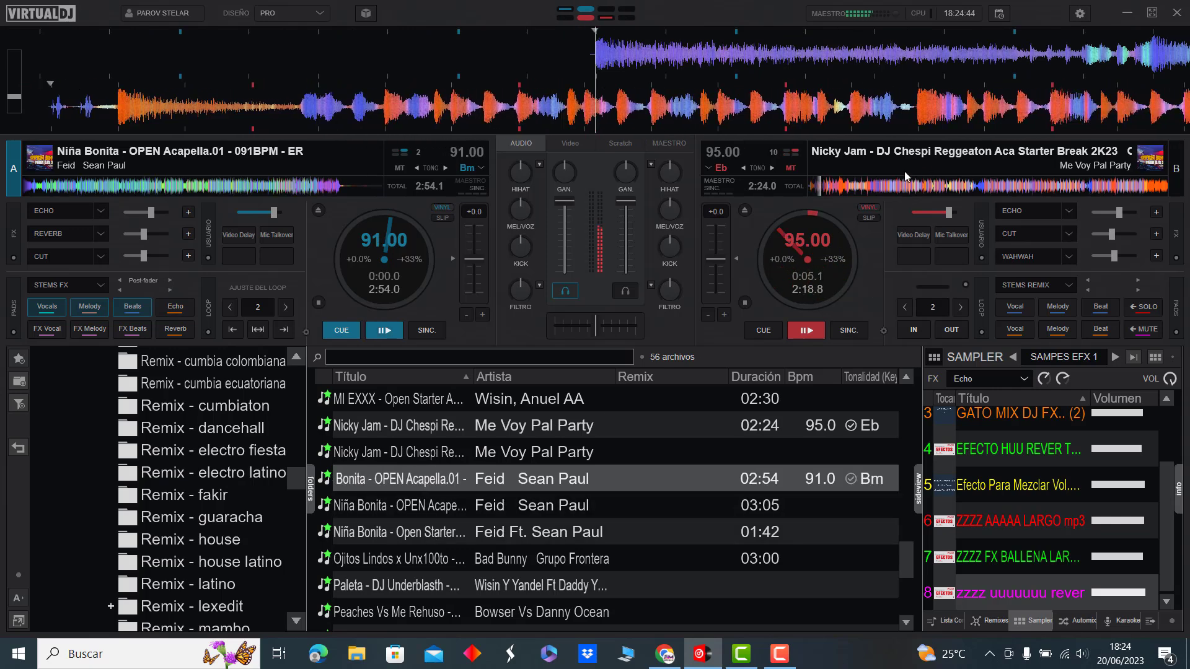
# Step: Skip forward in stages through the Nicky Jam remix on deck B to about 1:05 with Echo applied
pyautogui.click(838, 186)
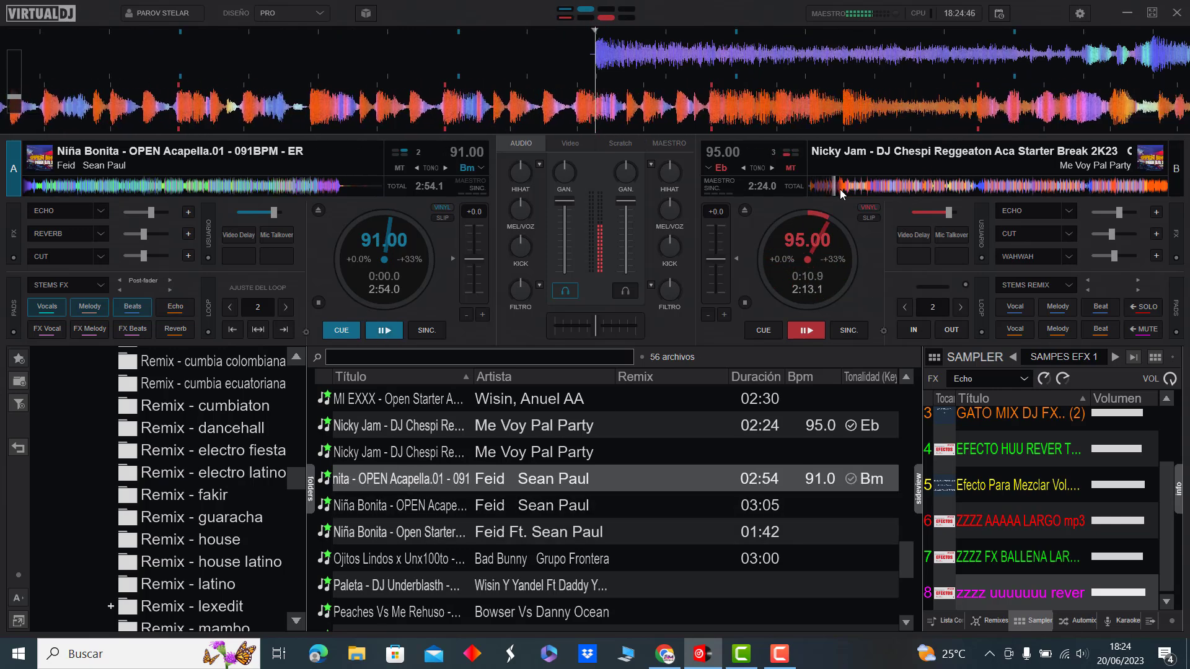
pyautogui.click(844, 188)
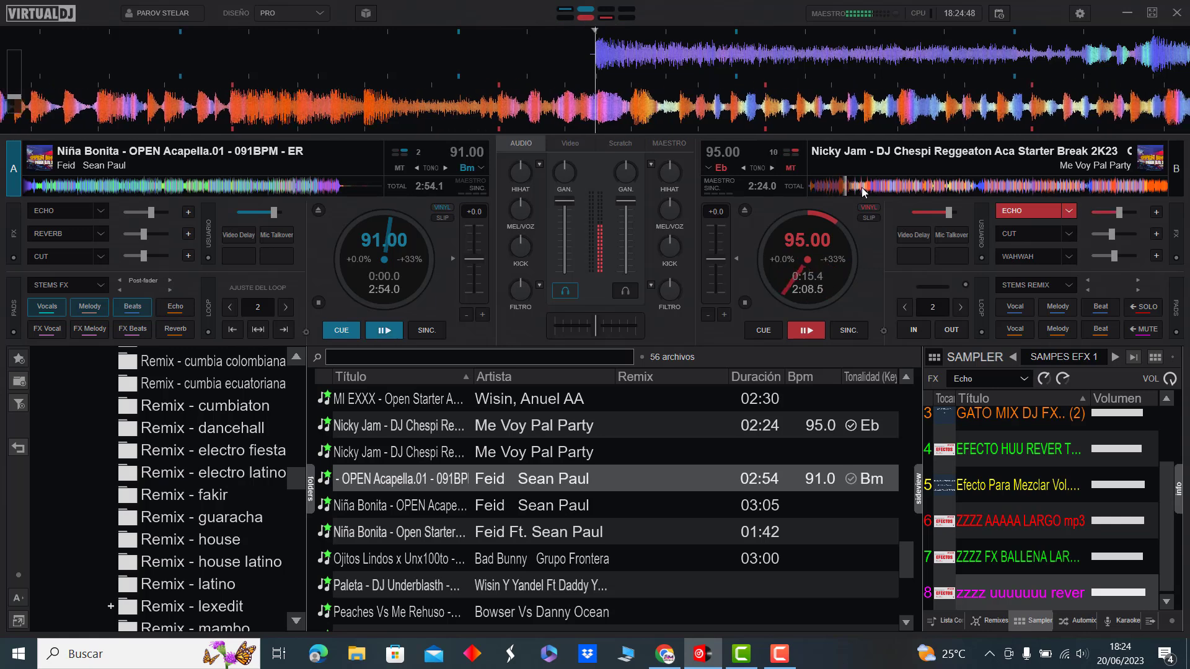
pyautogui.click(863, 187)
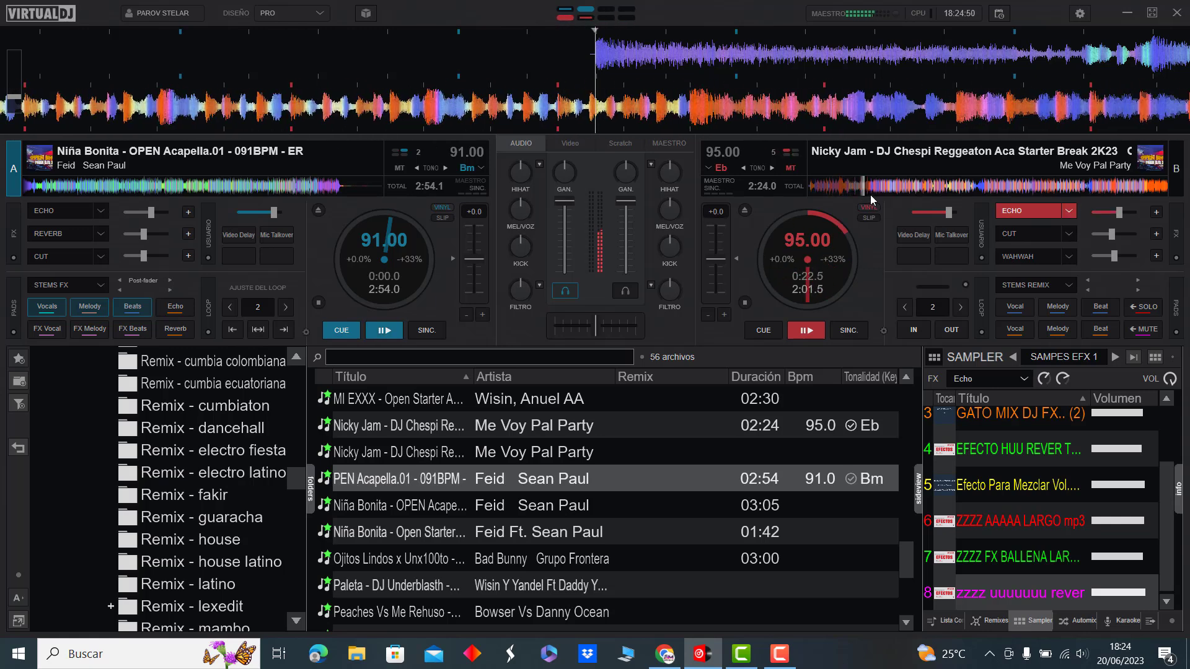
pyautogui.click(877, 186)
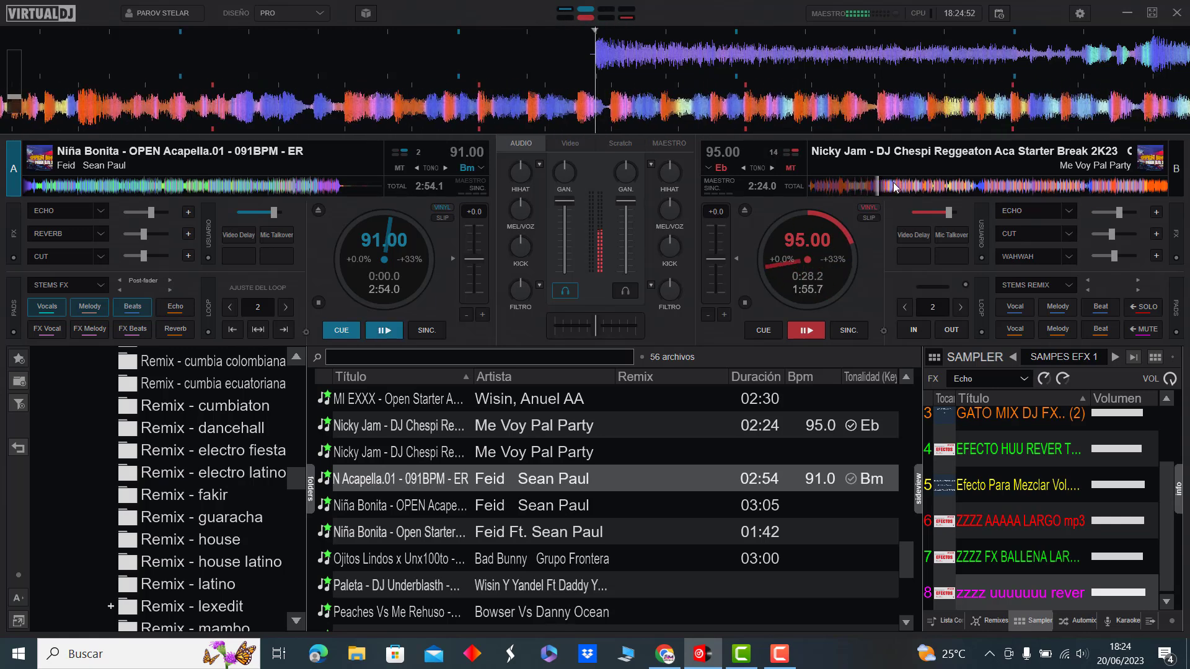
pyautogui.click(896, 186)
pyautogui.click(914, 184)
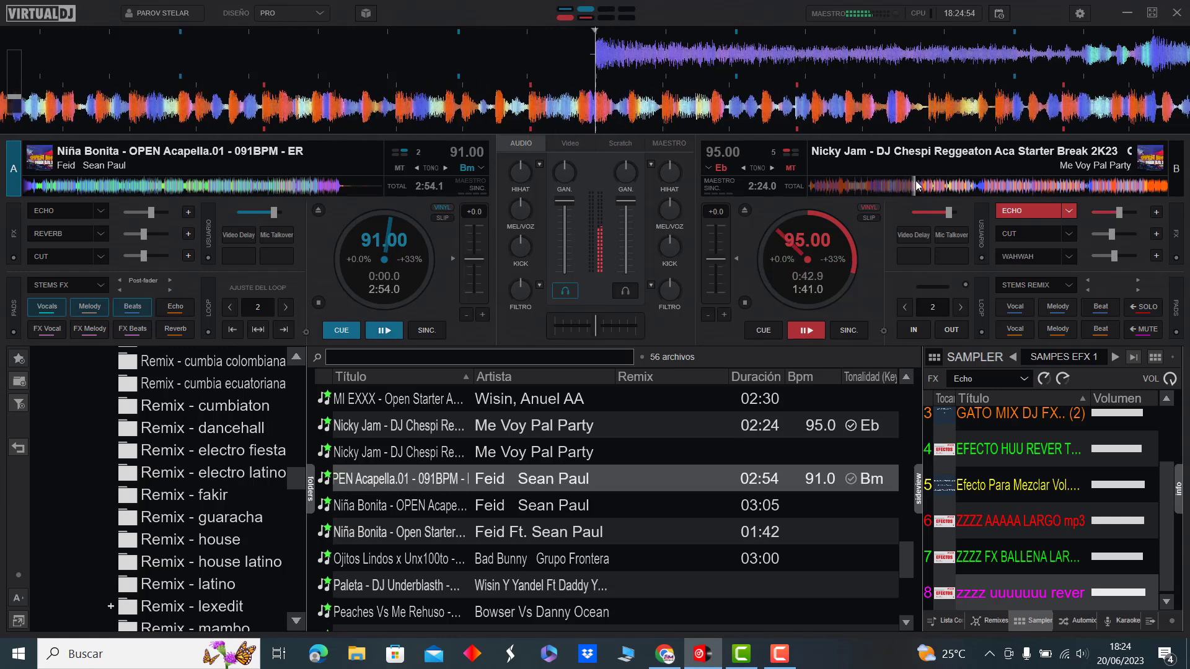
pyautogui.click(966, 186)
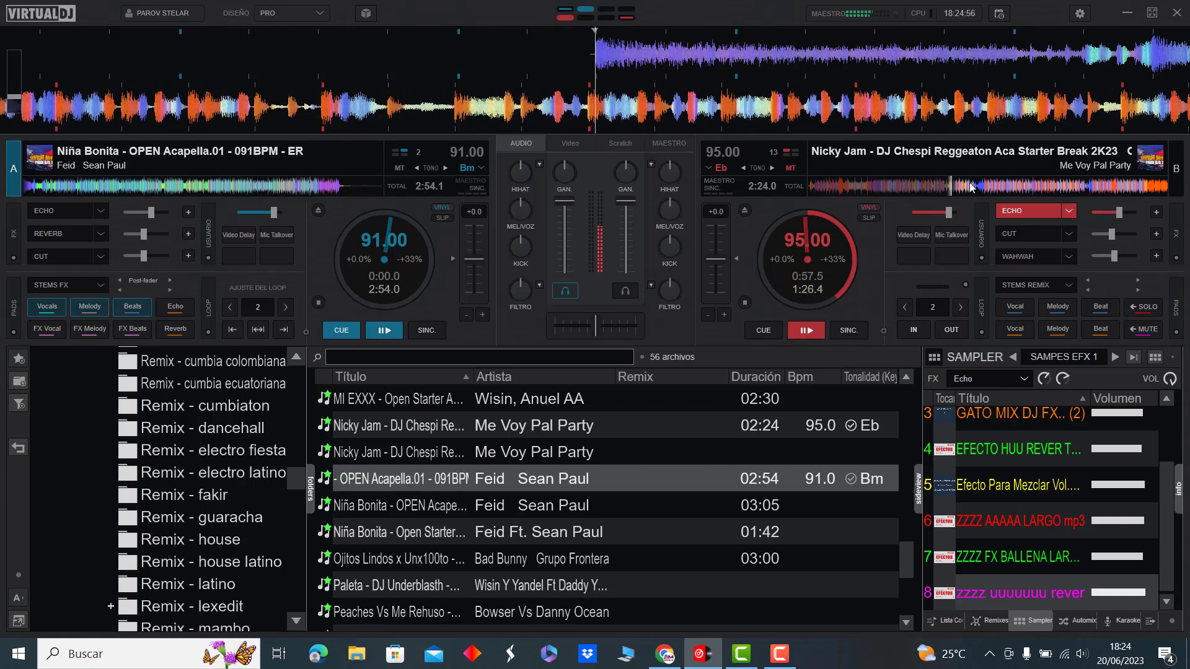
pyautogui.press('e')
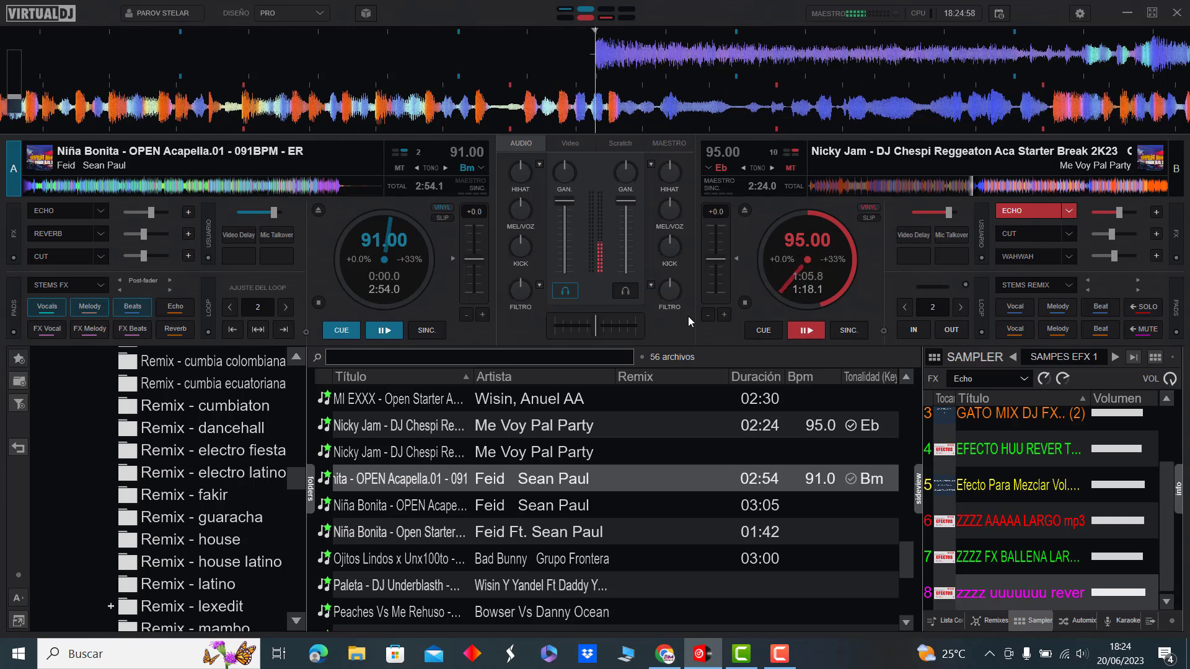
# Step: Cut over to Niña Bonita on deck A, and load Ojitos Lindos x Unx100to (OPEN Show, 088BPM) on deck B
pyautogui.press('space')
pyautogui.doubleClick(414, 558)
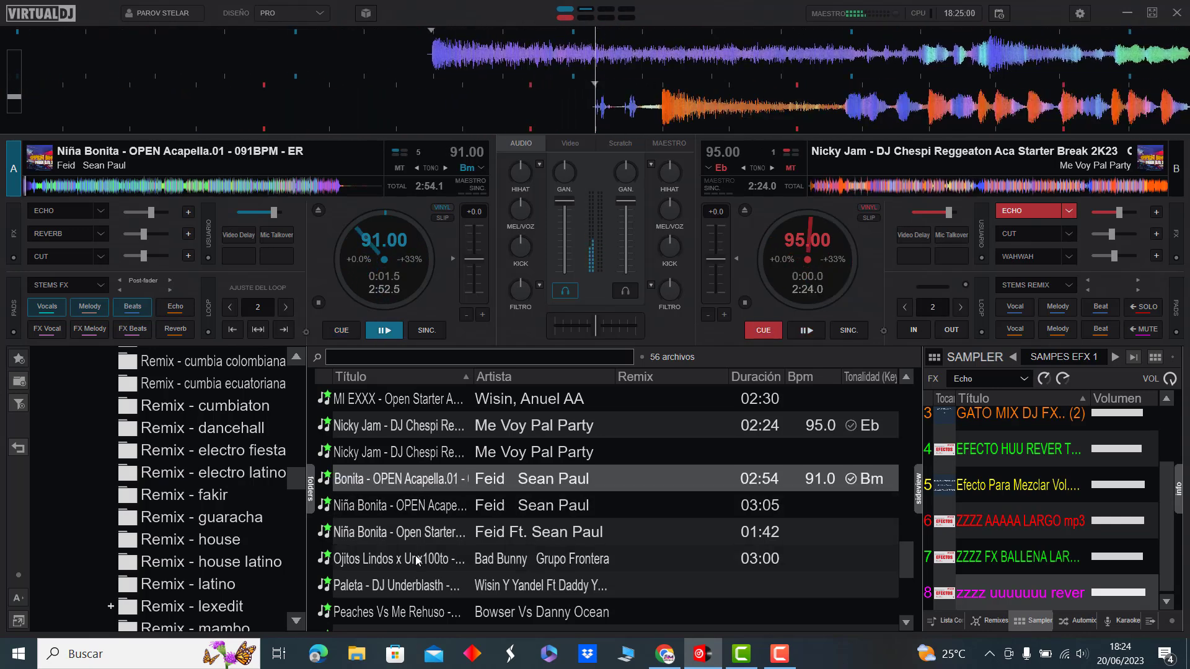
pyautogui.scroll(-2, 415, 556)
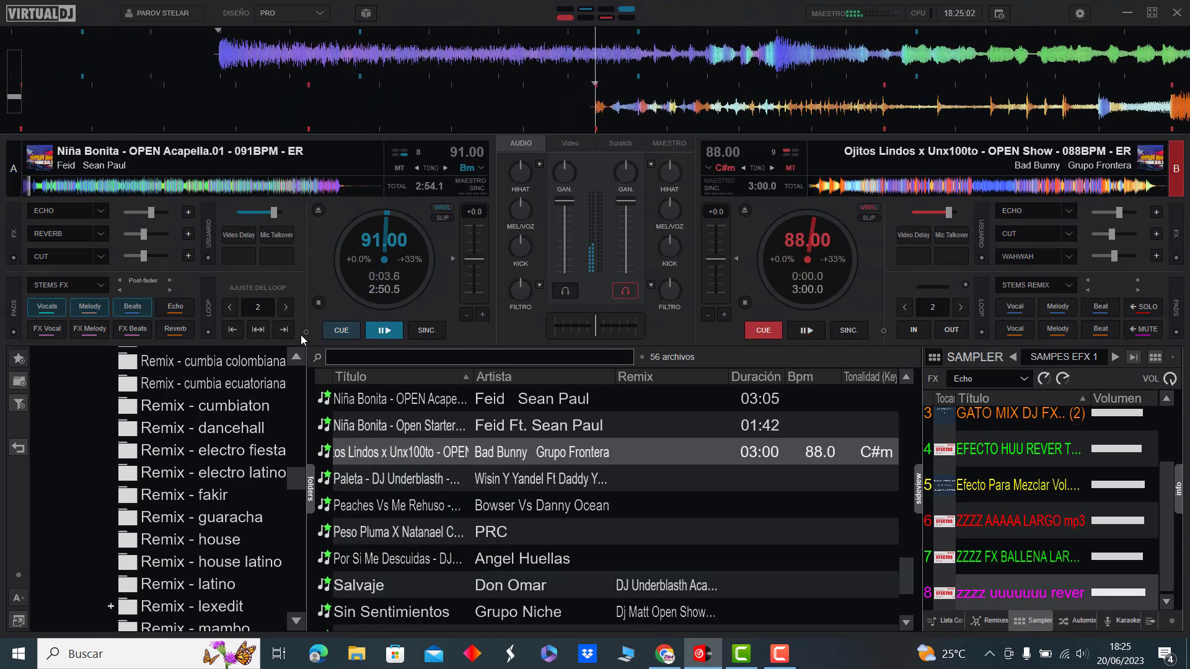
# Step: Apply Echo to deck A and skip forward through Niña Bonita to about 1:18
pyautogui.press('e')
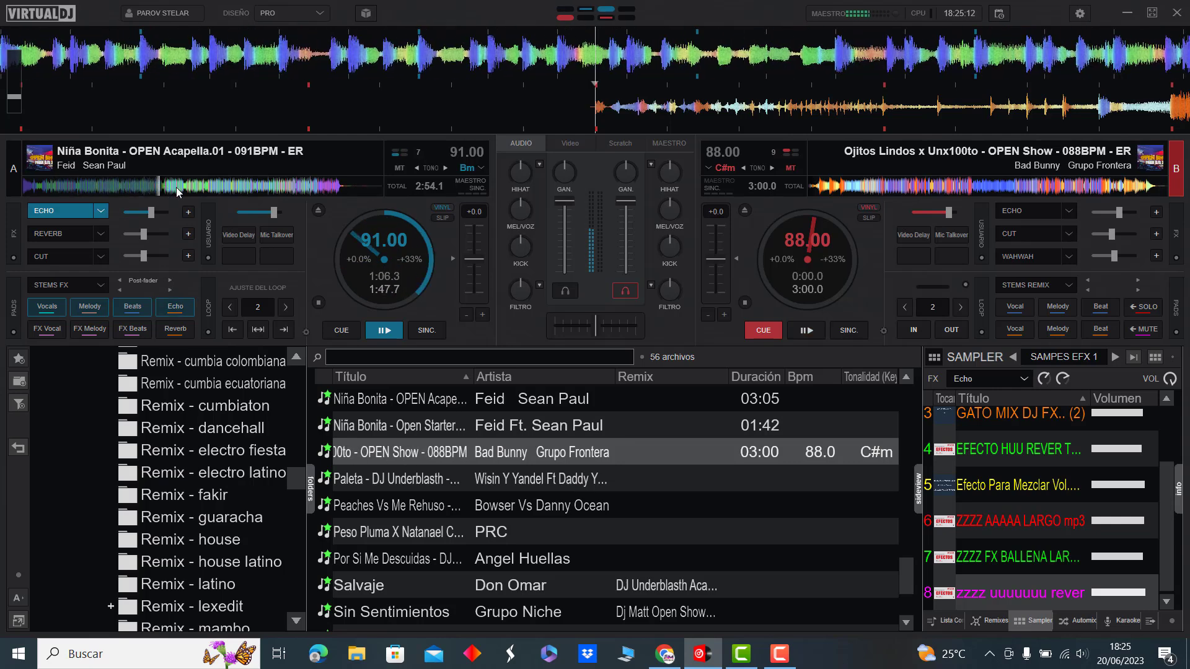
pyautogui.click(177, 188)
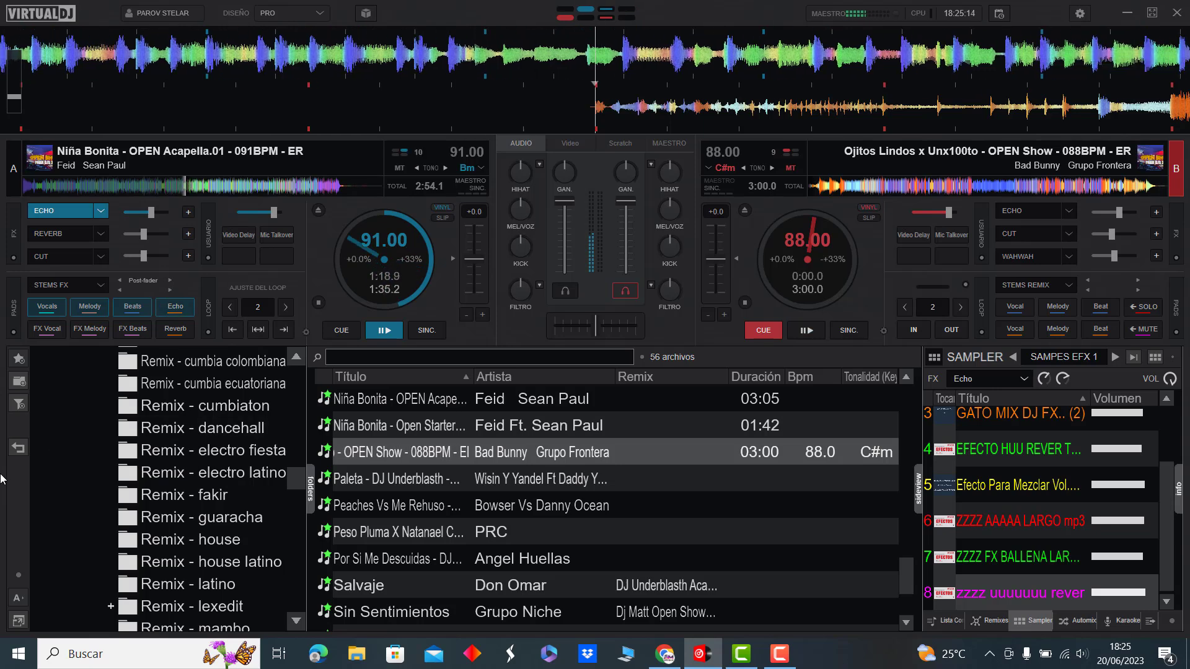
# Step: Cut over to Ojitos Lindos x Unx100to on deck B, and load Paleta (DJ Underblasth, Acapella Starter Outro, 95BPM) on deck A
pyautogui.click(406, 485)
pyautogui.doubleClick(411, 482)
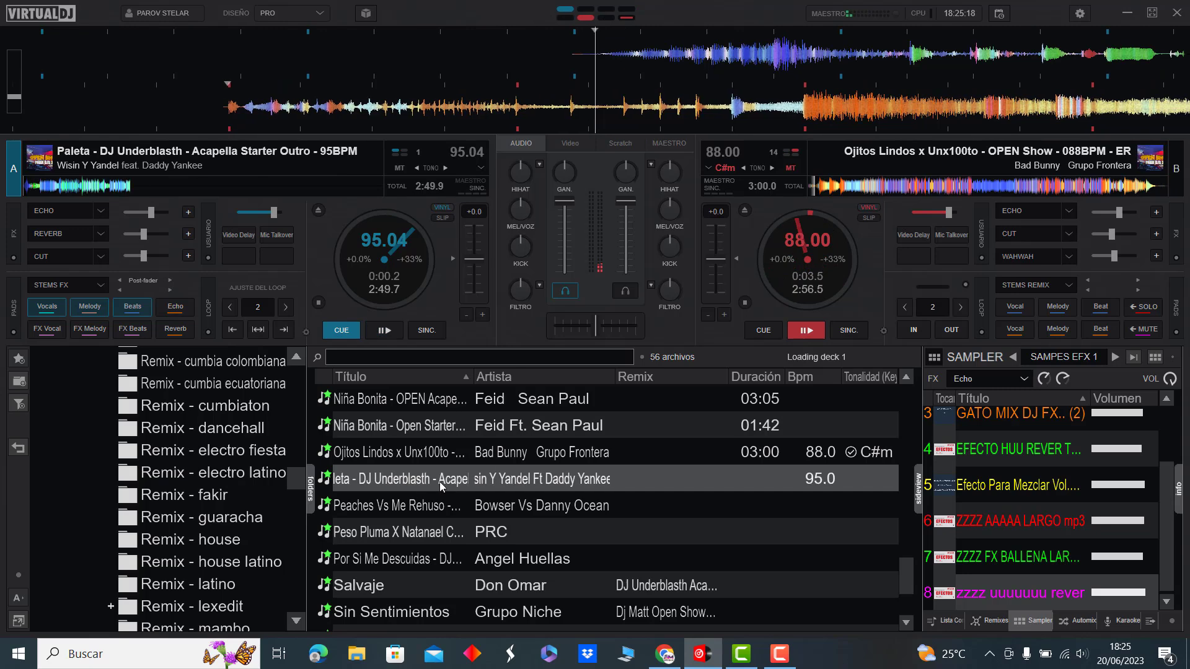
# Step: Skip forward in stages through Ojitos Lindos x Unx100to on deck B to about 1:45, applying Echo along the way
pyautogui.scroll(-2, 456, 486)
pyautogui.scroll(-2, 475, 485)
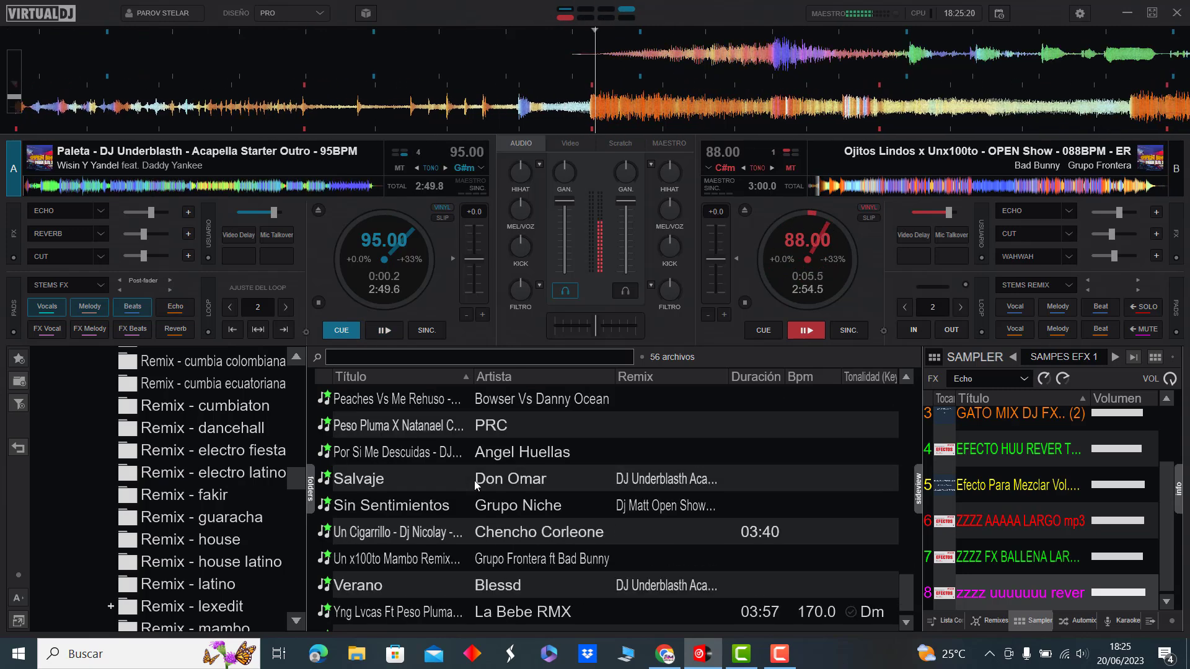
pyautogui.scroll(3, 474, 484)
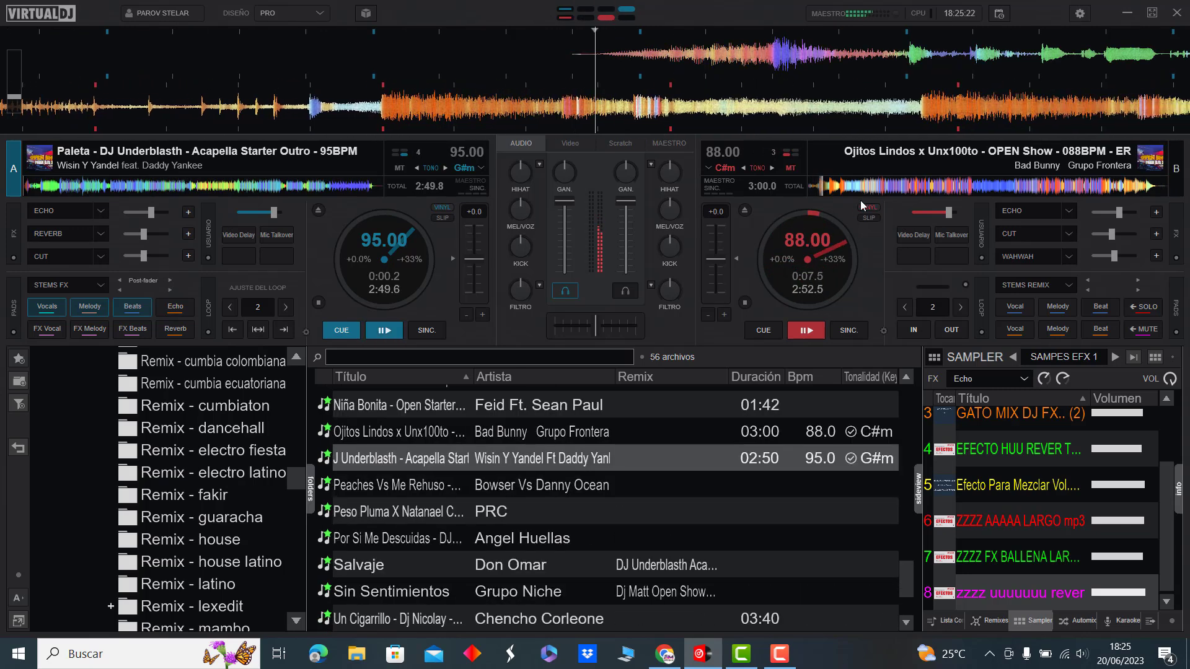
pyautogui.click(844, 189)
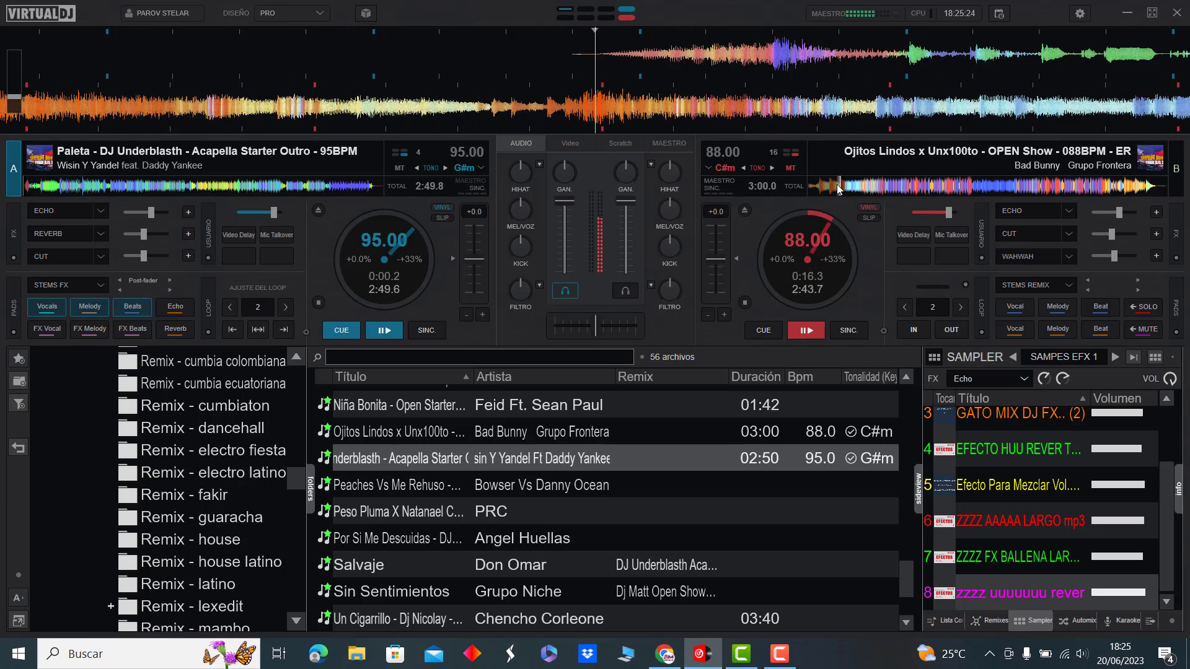
pyautogui.click(860, 188)
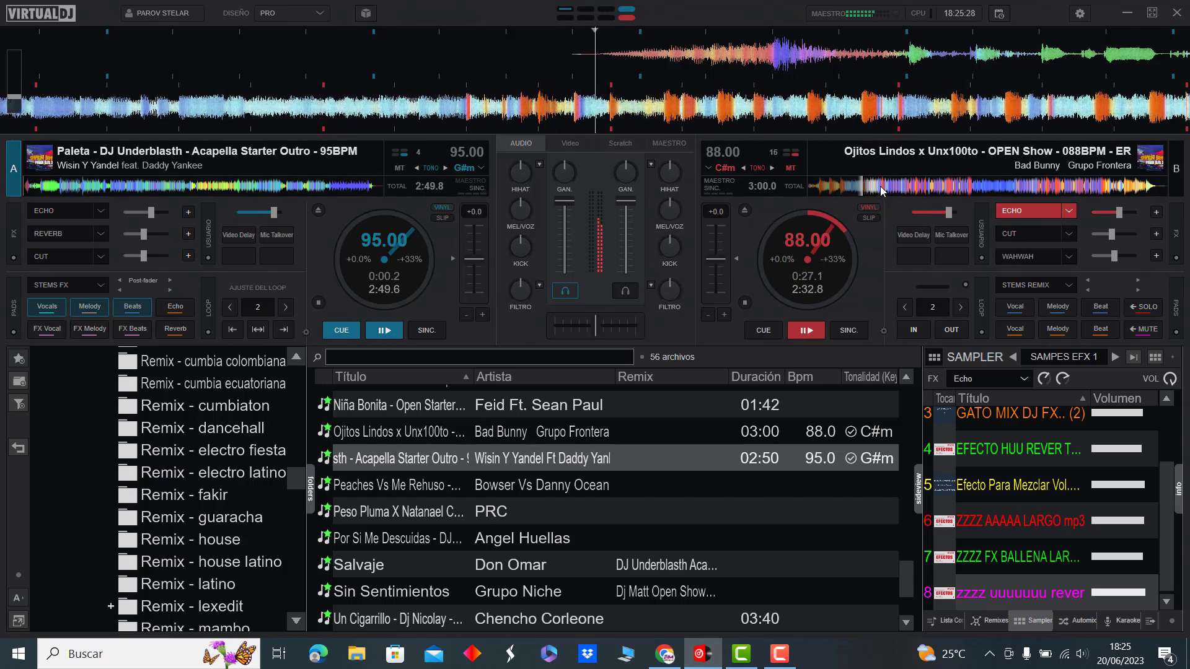
pyautogui.click(879, 185)
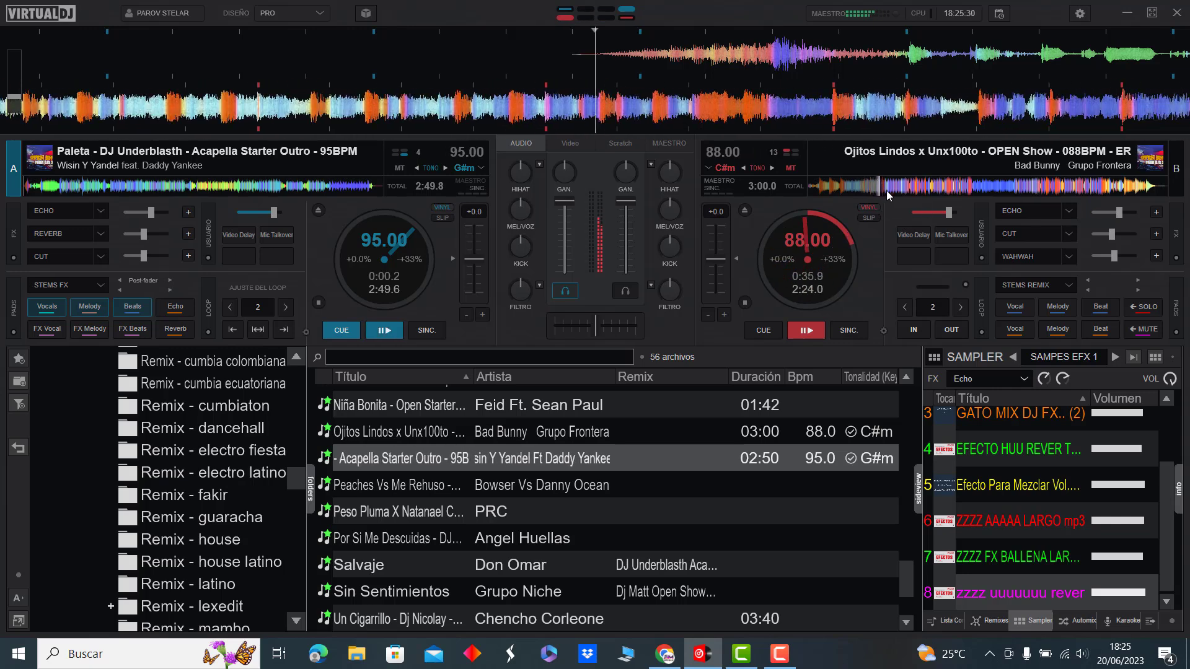
pyautogui.click(905, 187)
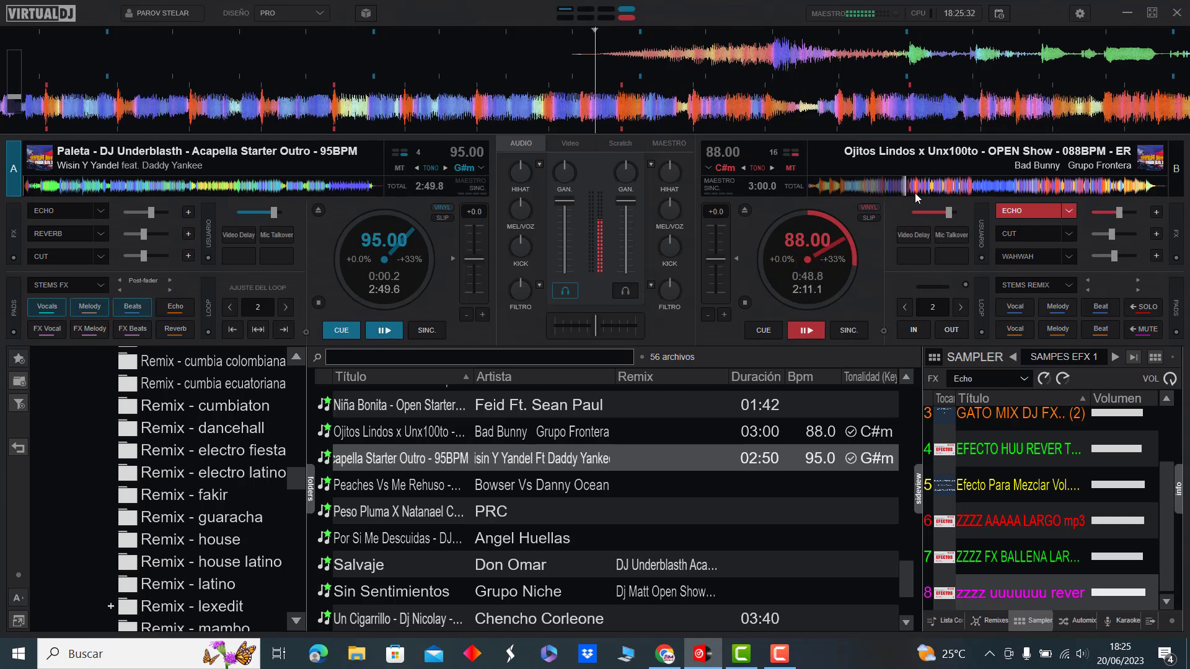
pyautogui.click(926, 186)
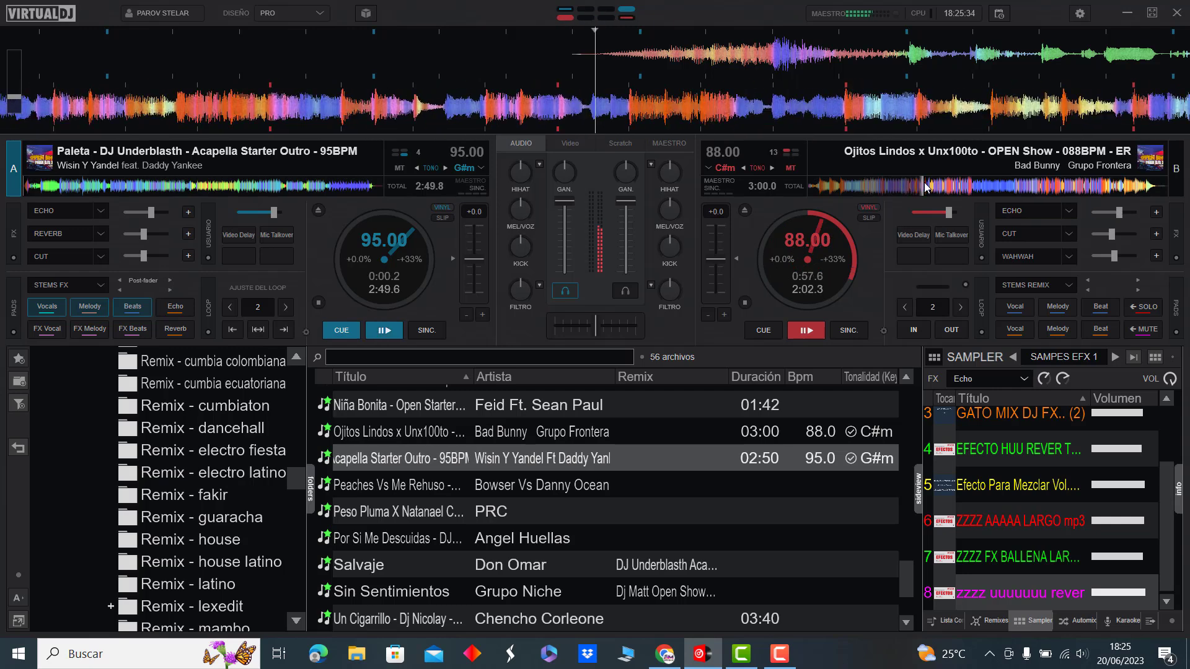
pyautogui.click(945, 187)
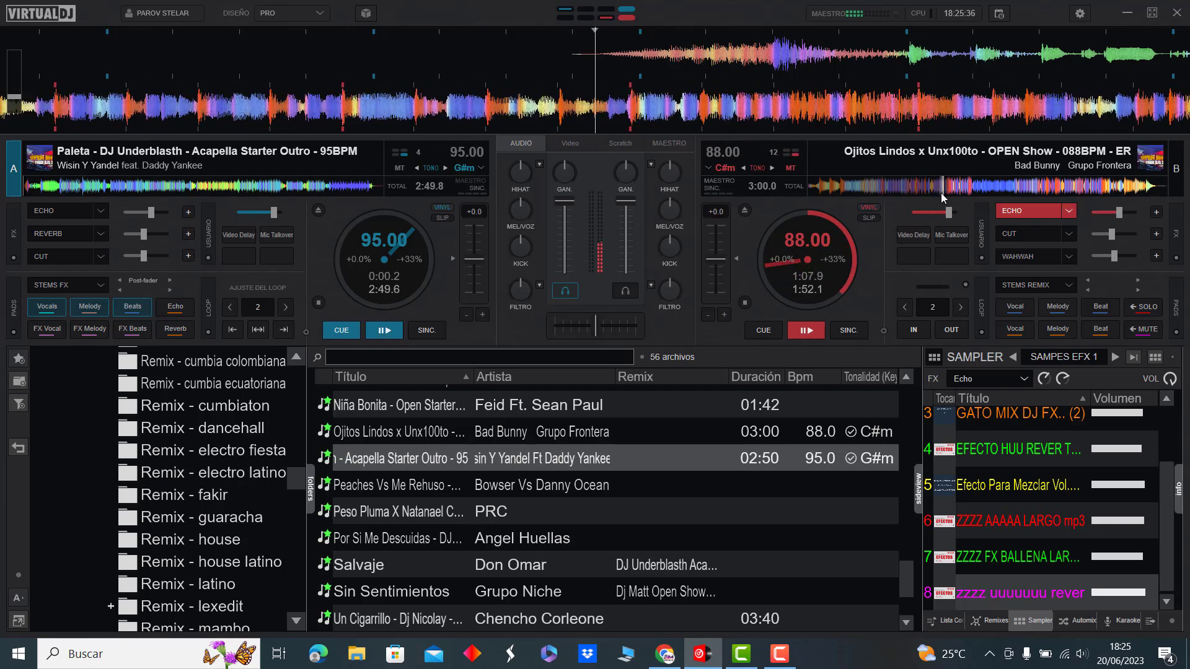
pyautogui.click(962, 187)
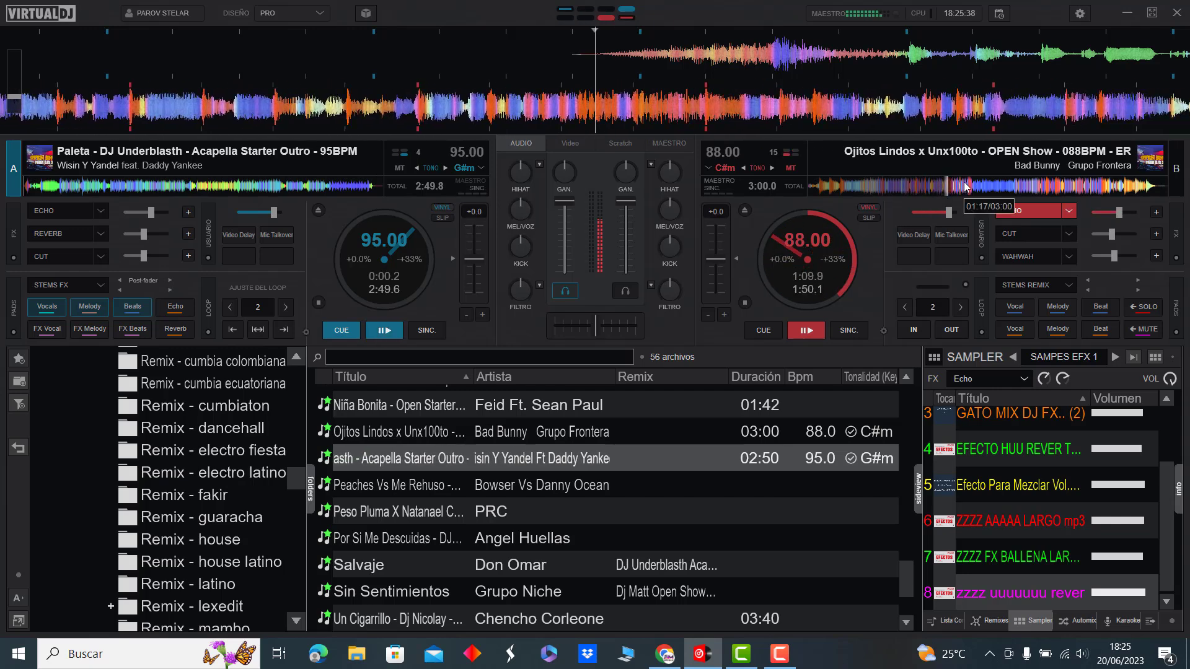
pyautogui.click(988, 185)
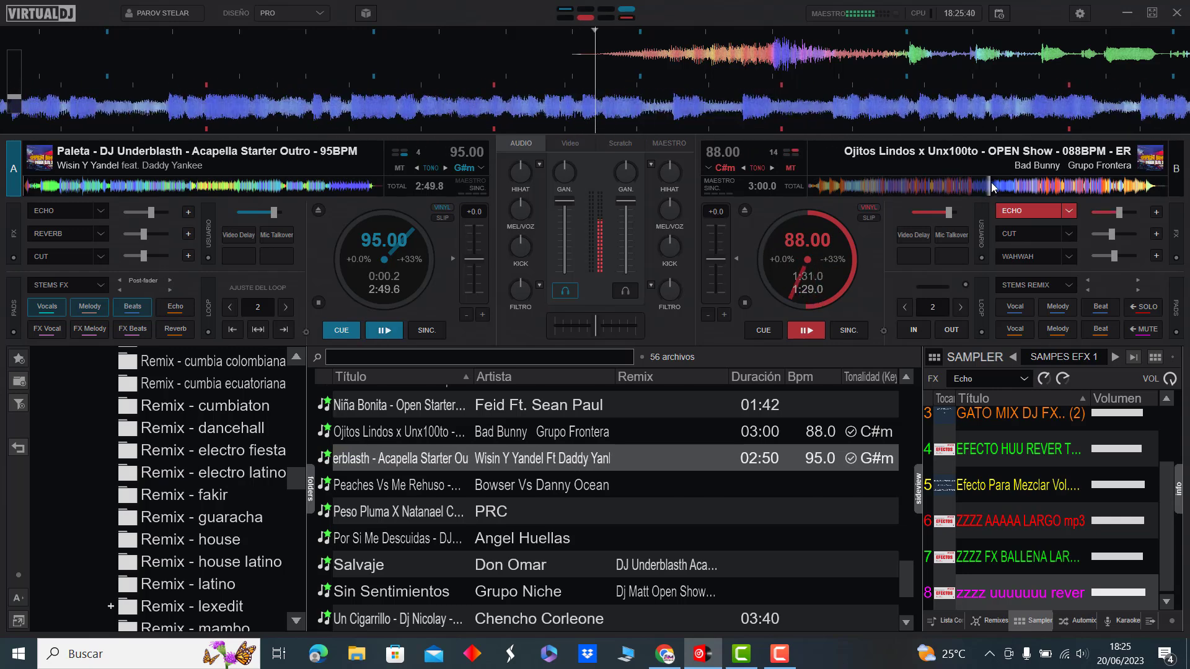
pyautogui.click(1015, 187)
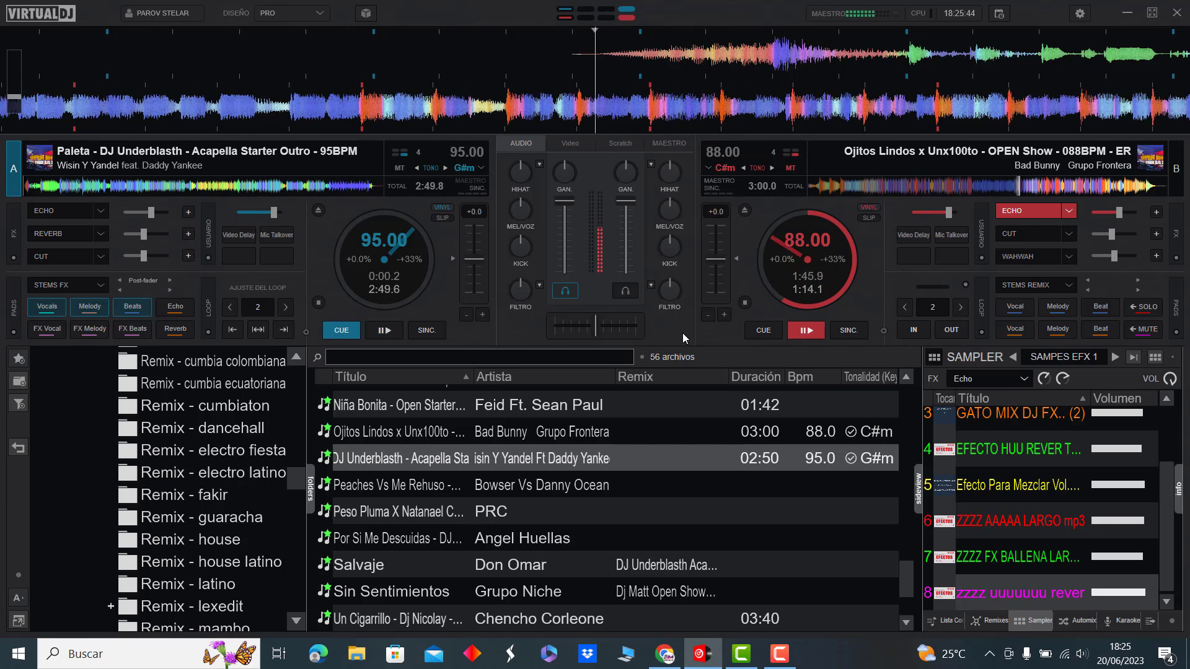
# Step: Cut over to Paleta on deck A, and load Peaches Vs Me Rehuso (Andres Esteban, Open Show) on deck B
pyautogui.press('space')
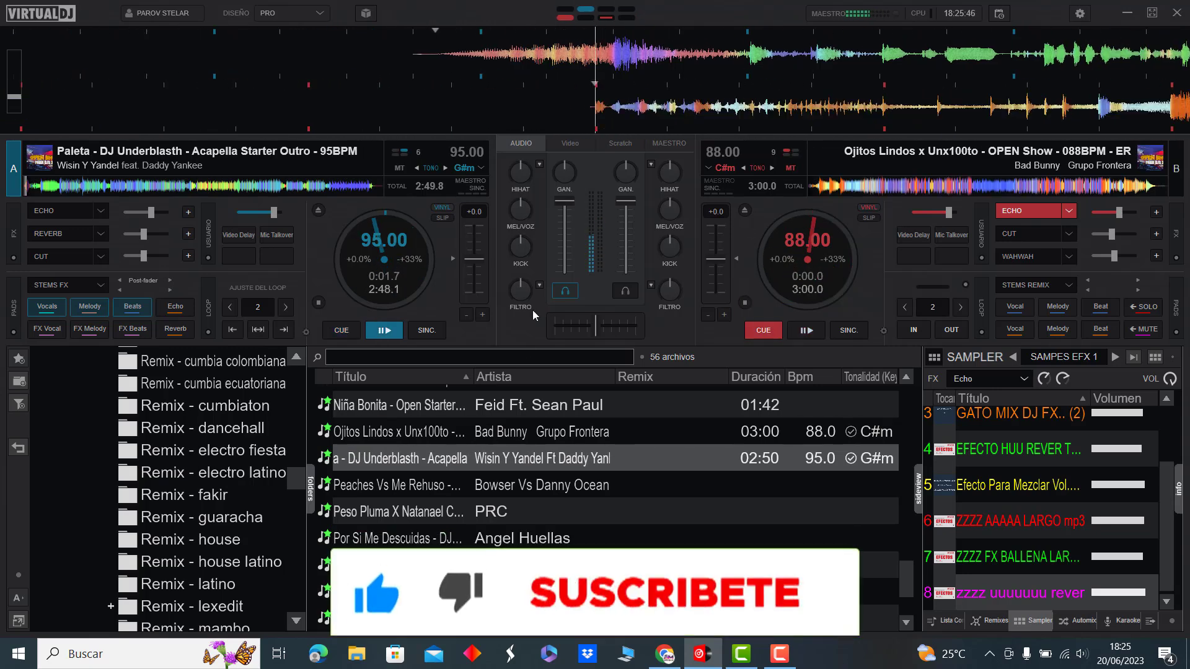
pyautogui.doubleClick(421, 489)
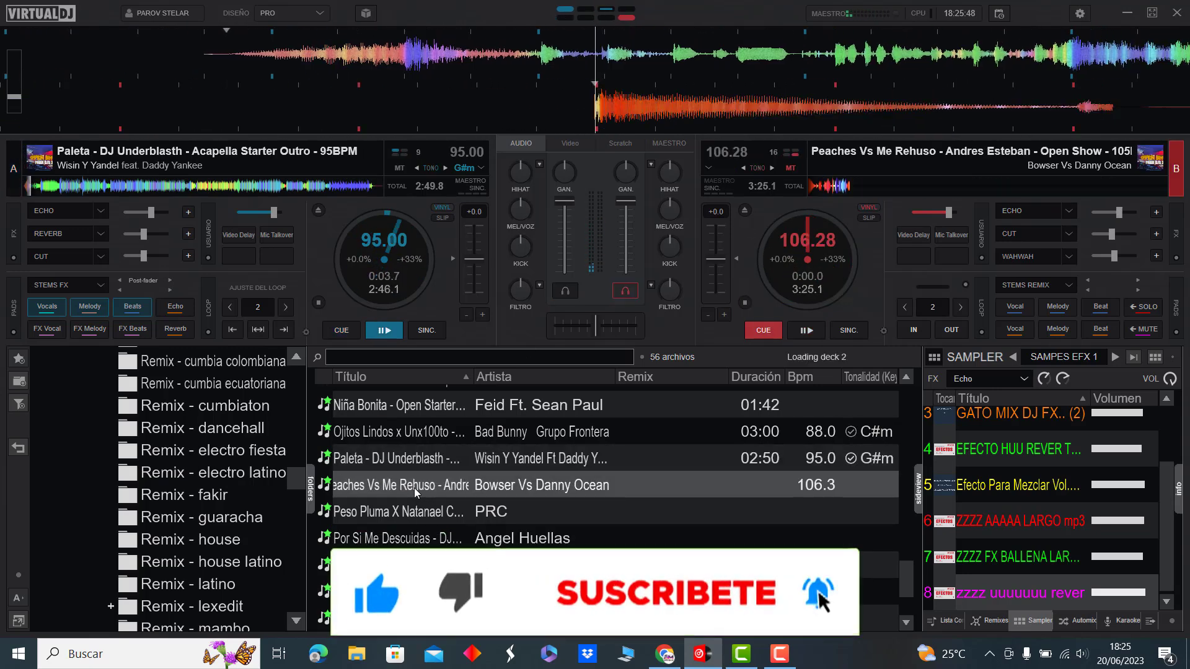
pyautogui.scroll(-2, 422, 489)
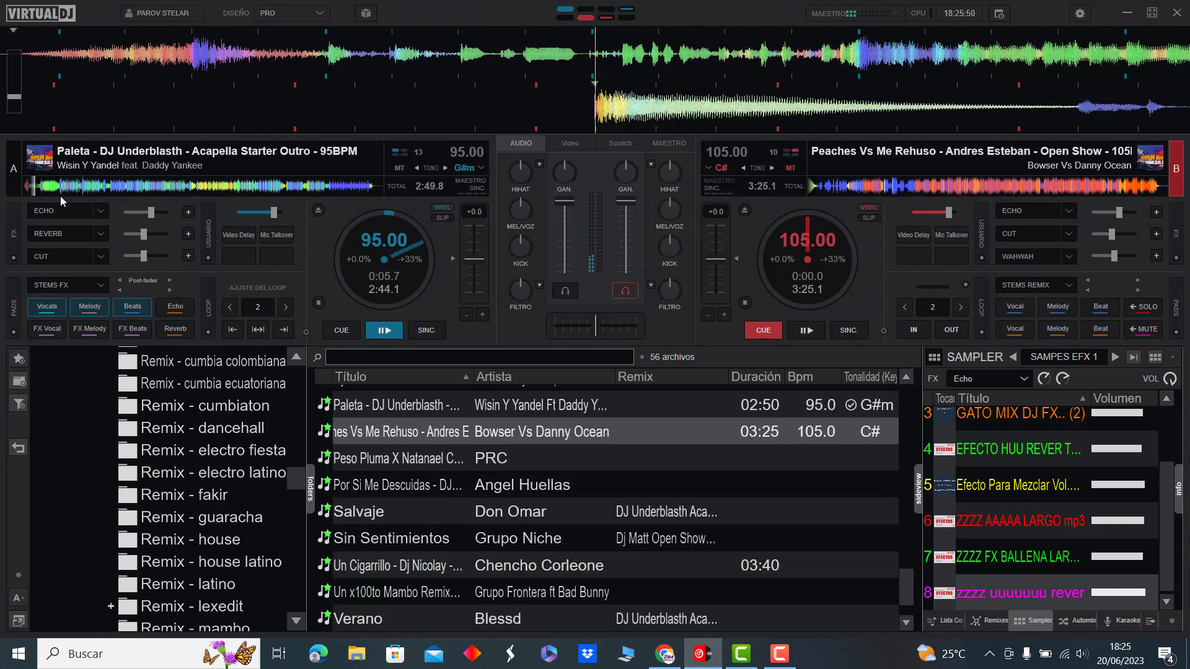
# Step: Skip forward through Paleta on deck A to about 1:15 and apply Echo to the deck
pyautogui.press('e')
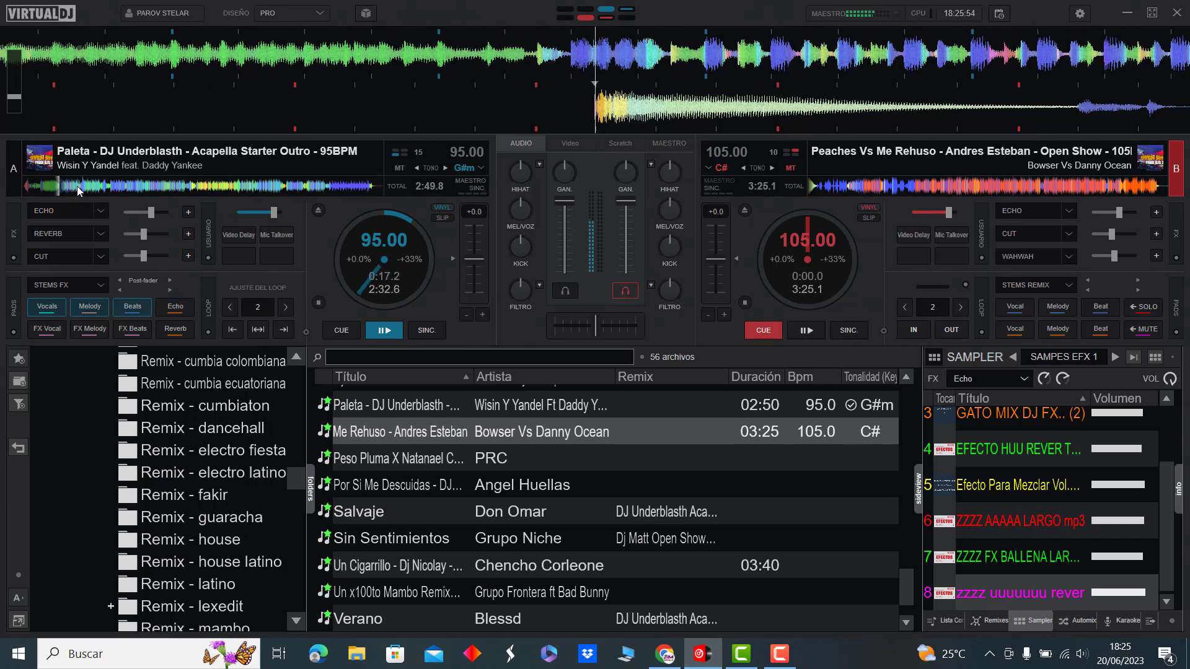
pyautogui.click(80, 185)
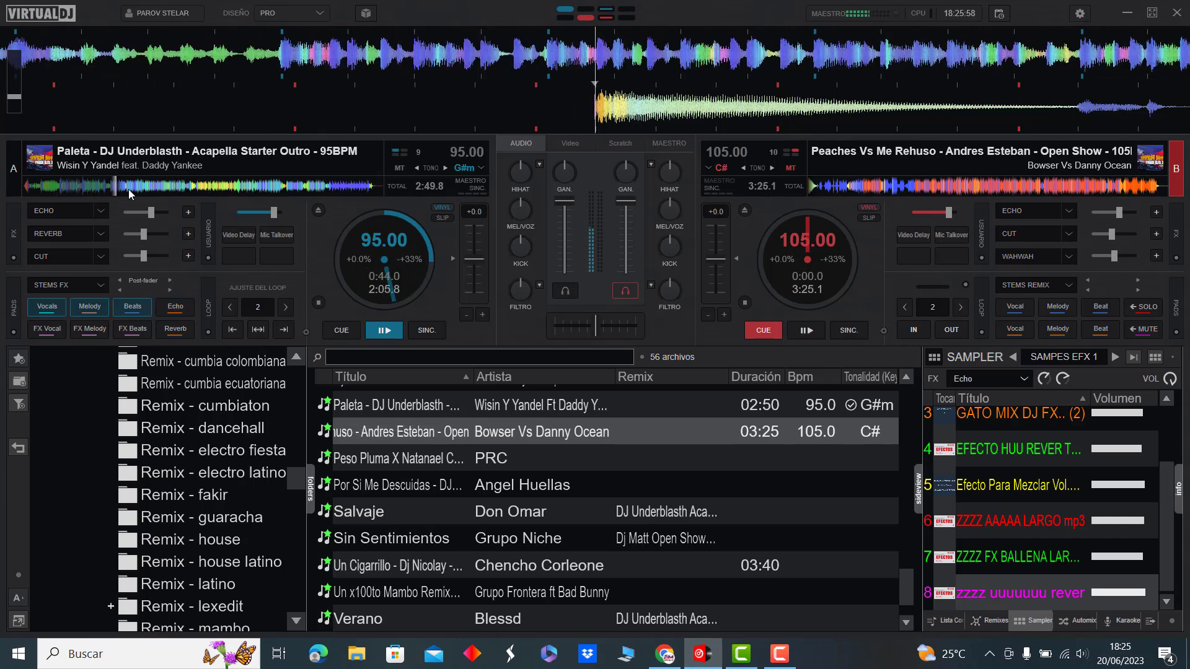
pyautogui.click(183, 184)
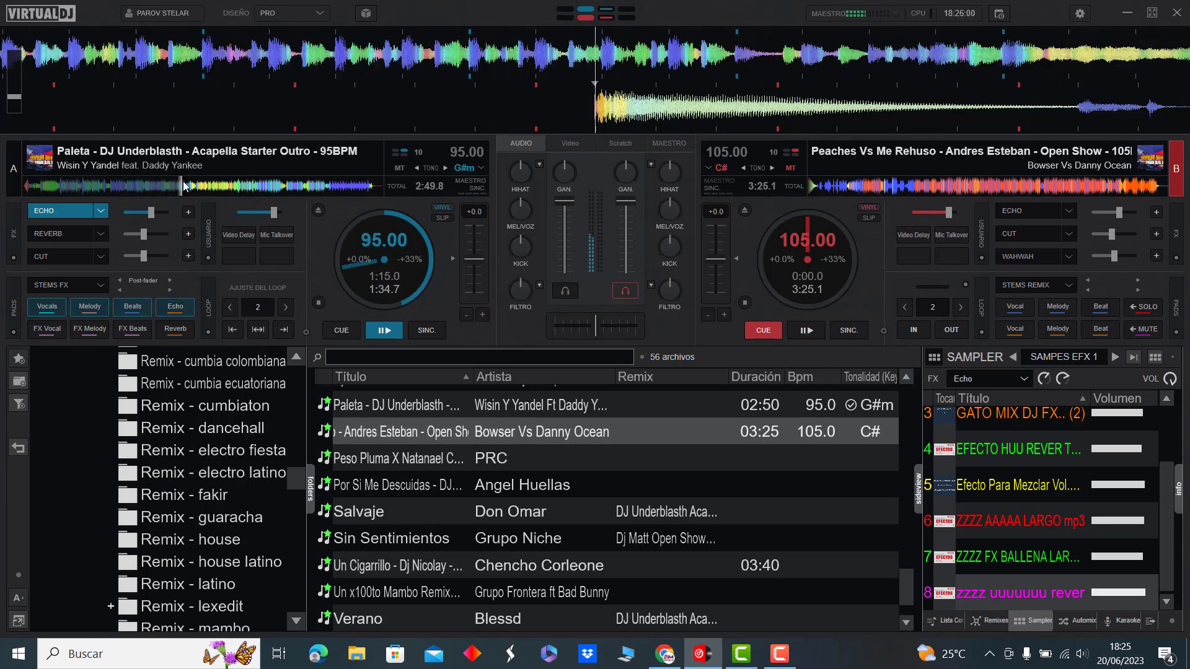
# Step: Cut over to Peaches Vs Me Rehuso on deck B, and load Peso Pluma X Natanael Cano (DJ Yulios, Guaracha Remix) on deck A
pyautogui.press('space')
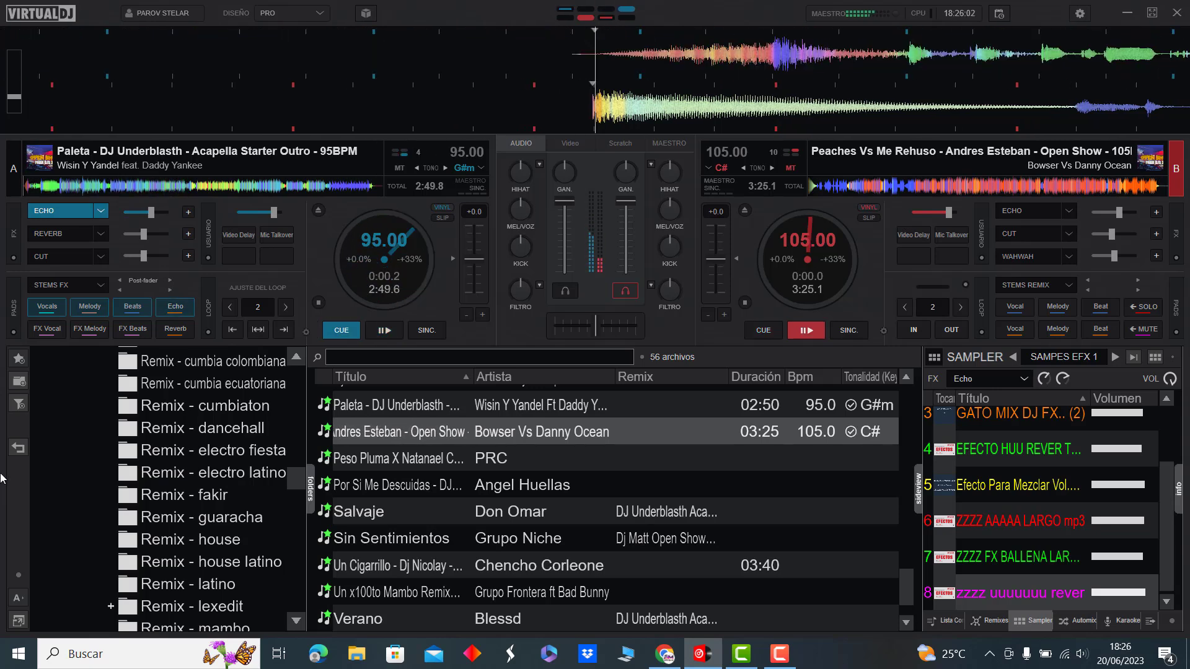
pyautogui.doubleClick(452, 462)
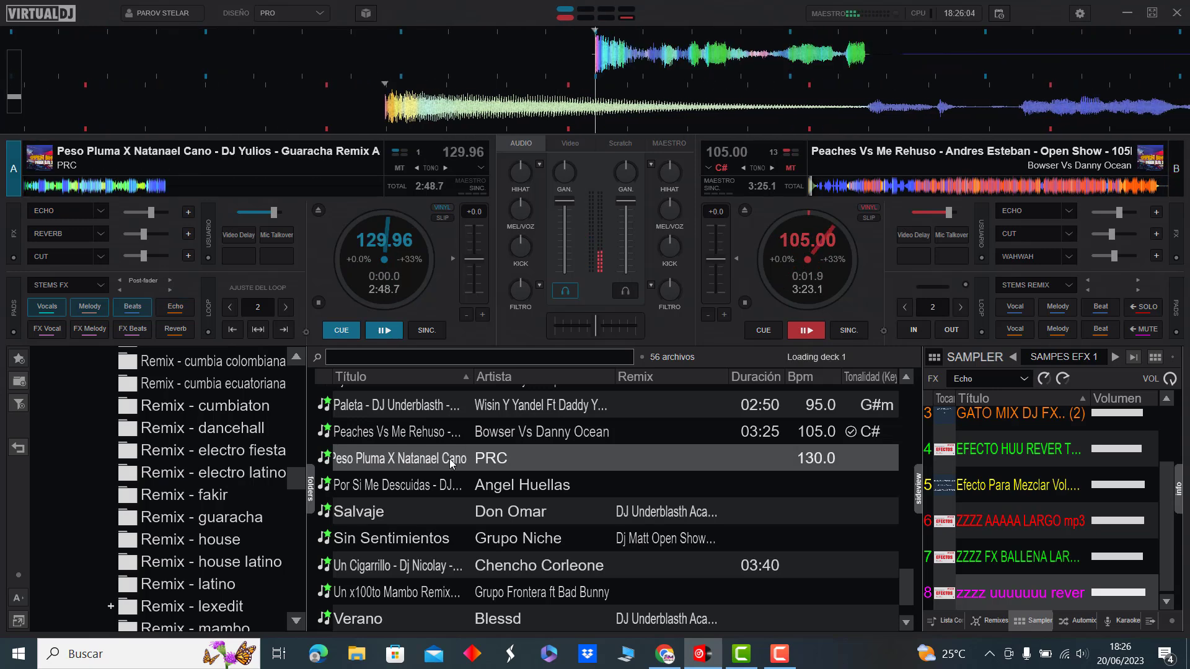
pyautogui.scroll(-1, 452, 466)
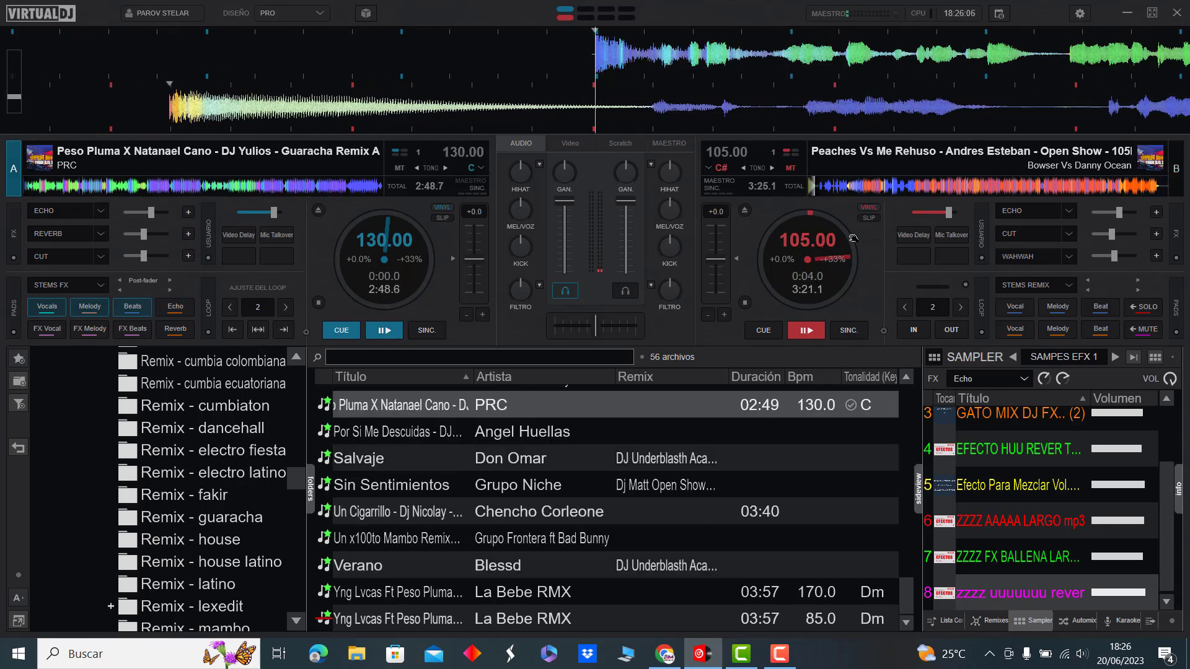
# Step: Skip forward in stages through Peaches Vs Me Rehuso on deck B to about 1:23 with Echo applied
pyautogui.click(847, 186)
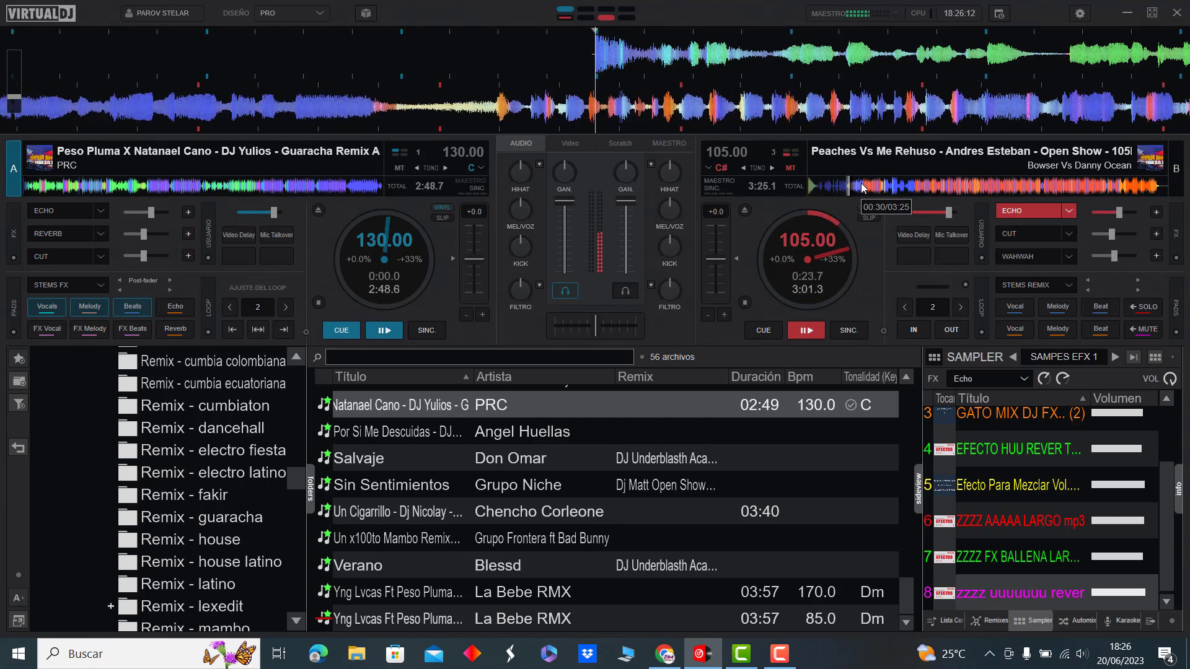
pyautogui.click(865, 186)
pyautogui.click(881, 186)
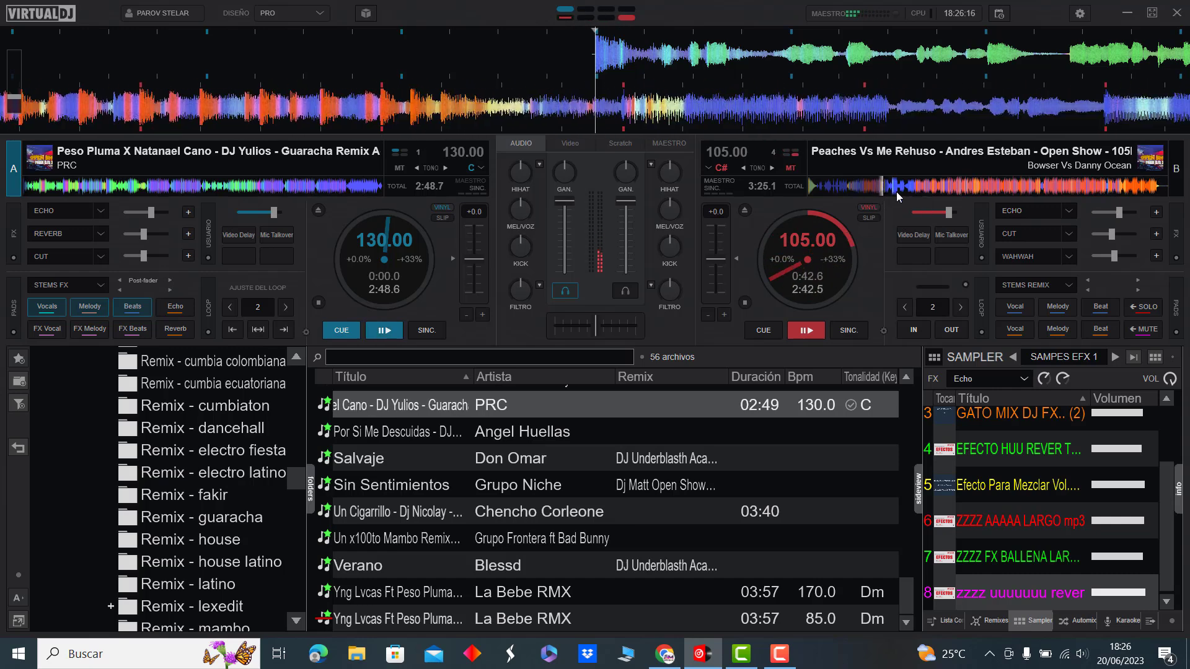
pyautogui.click(908, 185)
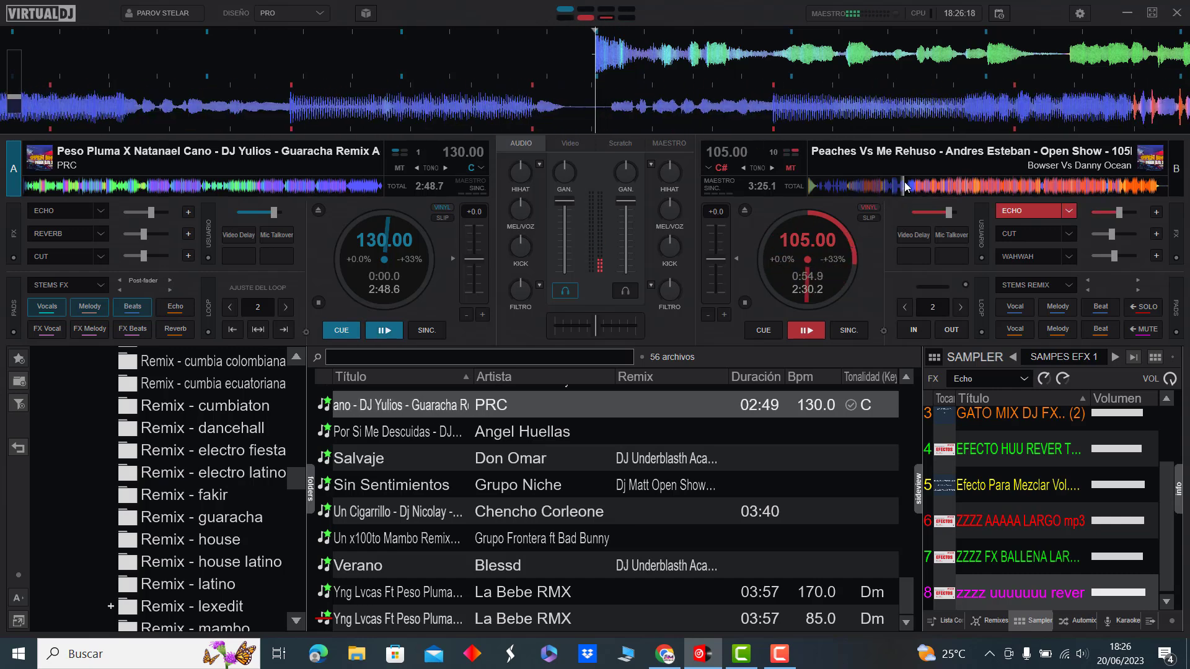
pyautogui.click(930, 186)
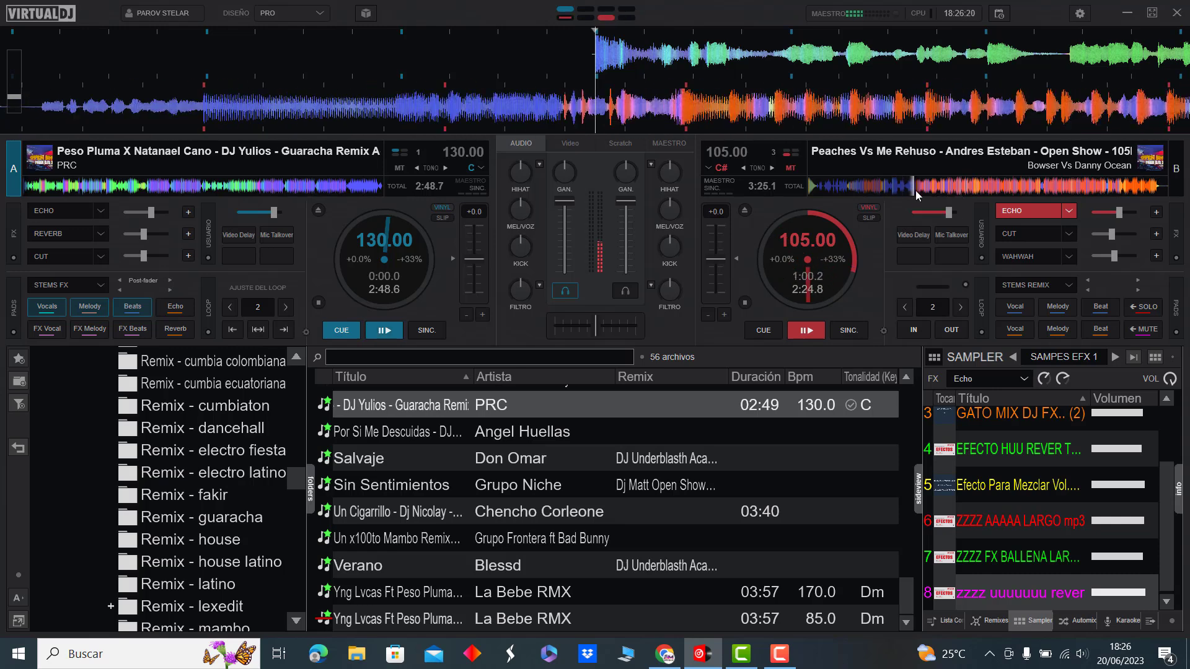
pyautogui.click(953, 182)
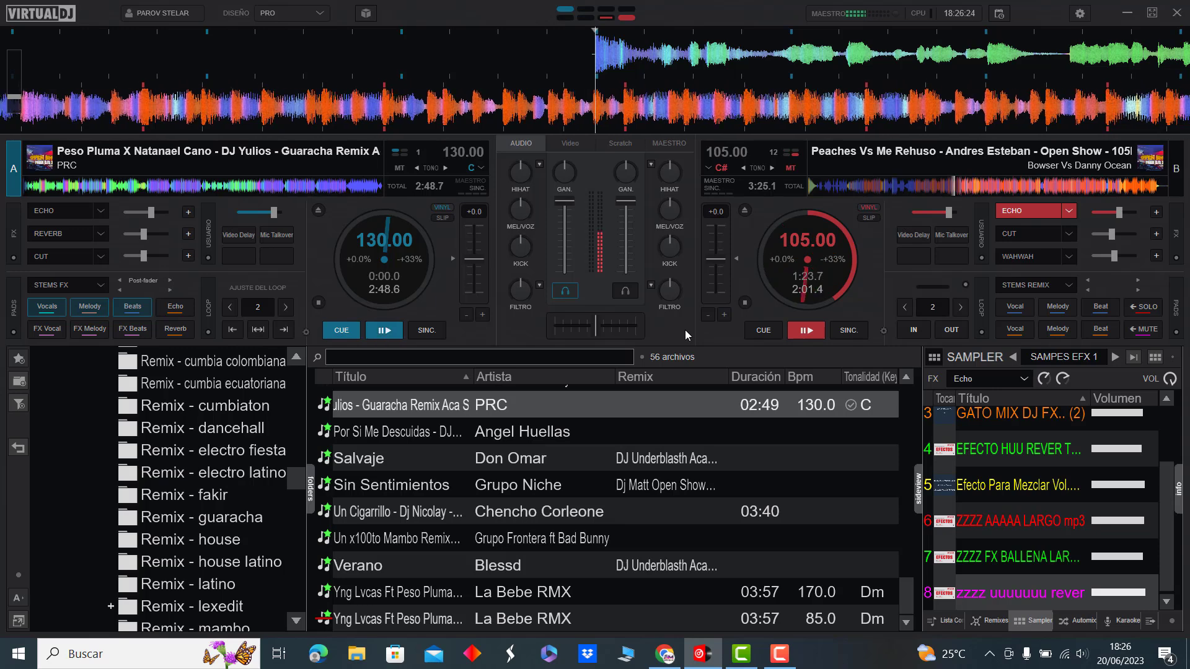
# Step: Cut over to Peso Pluma X Natanael Cano on deck A, and load Por Si Me Descuidas (DJ JC, Acapella Starter Outro, 88bpm) on deck B
pyautogui.press('space')
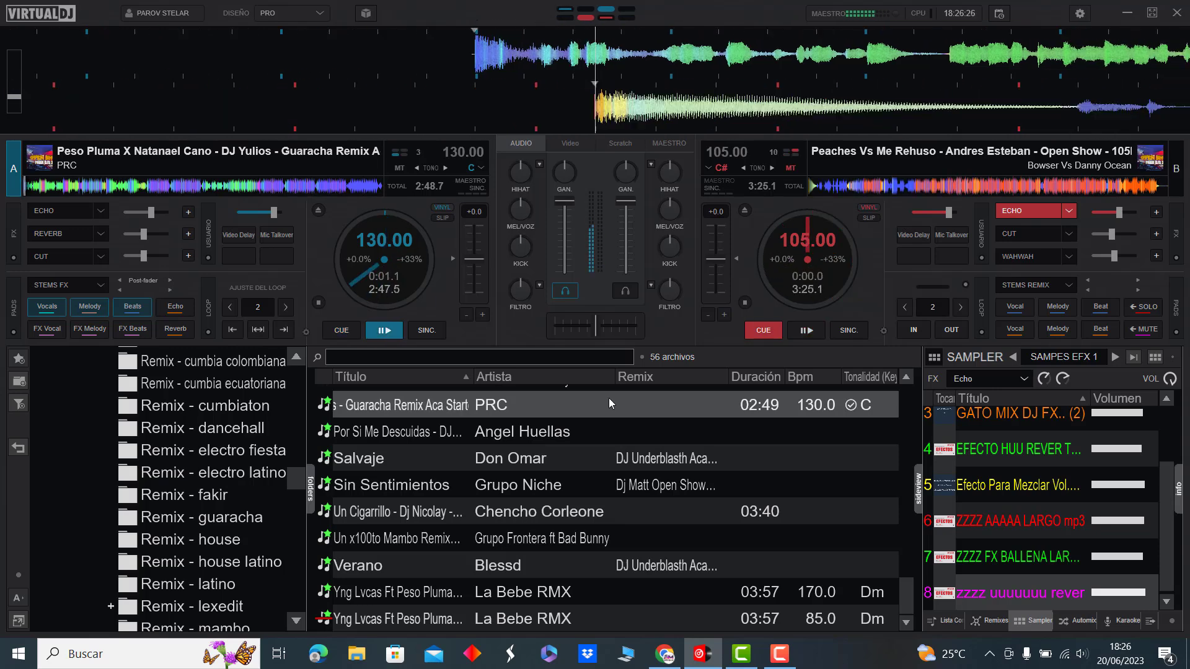
pyautogui.doubleClick(558, 432)
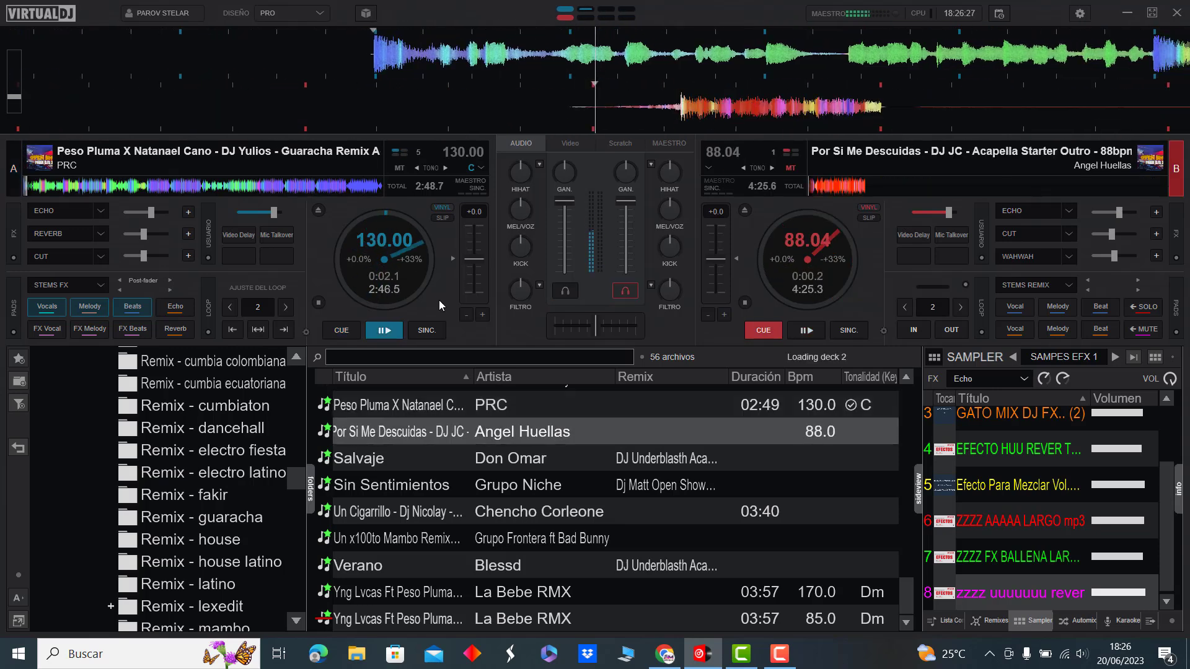
# Step: Apply Echo to deck A and skip forward in stages through Peso Pluma X Natanael Cano to about 1:25
pyautogui.click(32, 212)
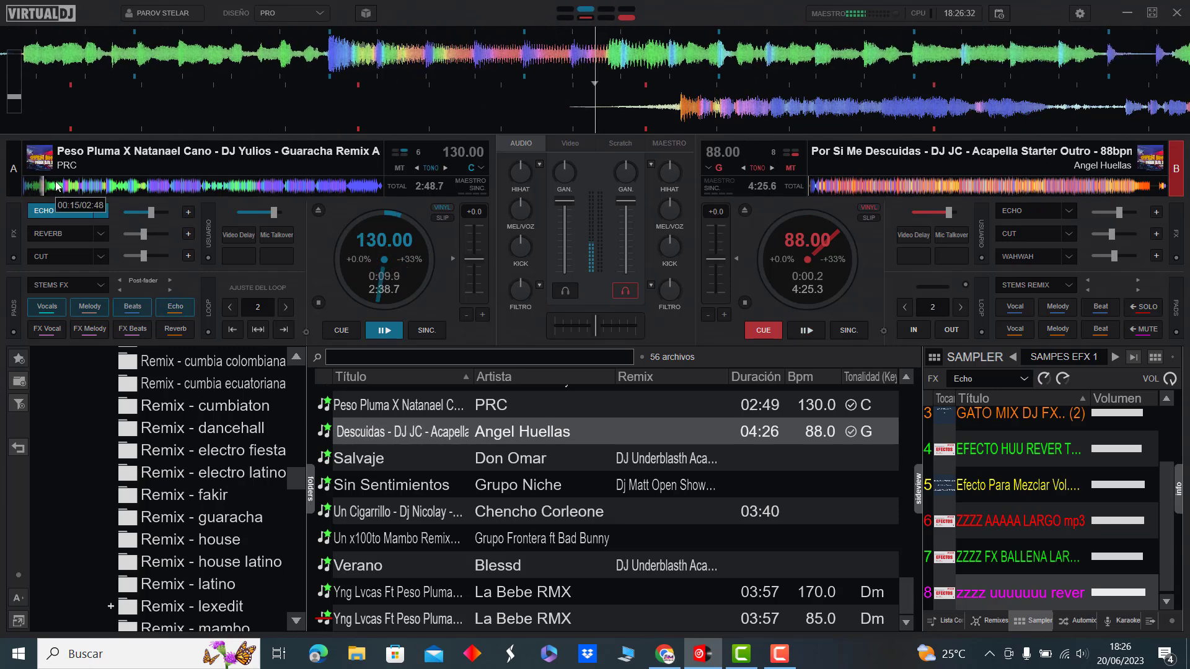
pyautogui.click(56, 186)
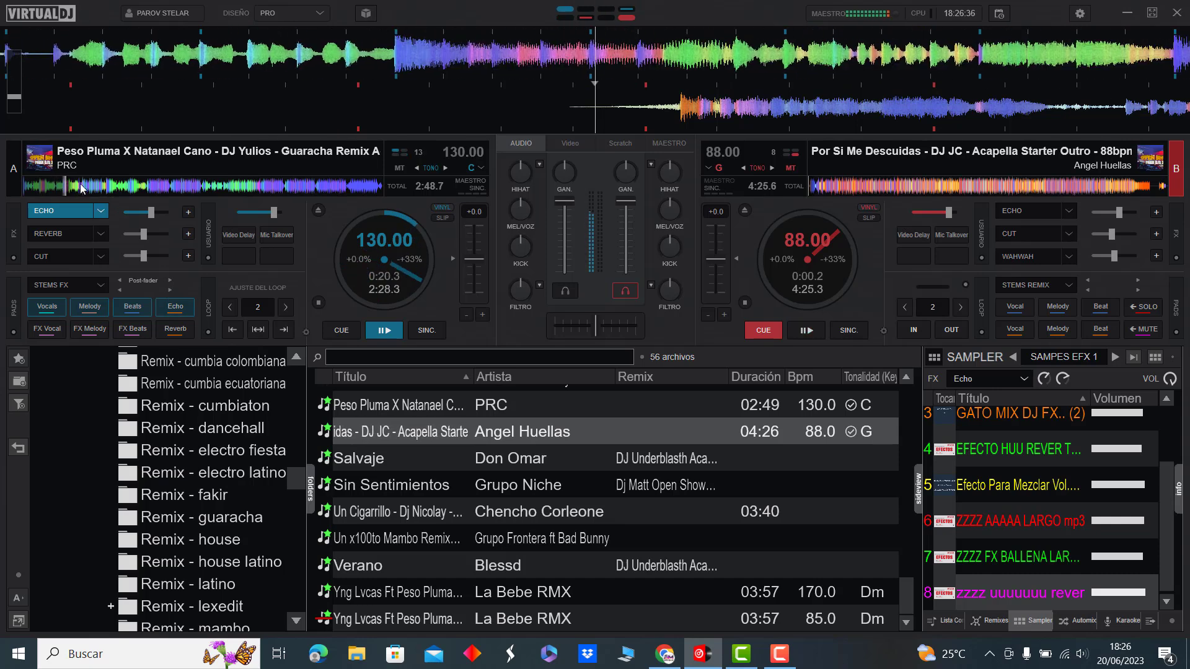
pyautogui.click(81, 187)
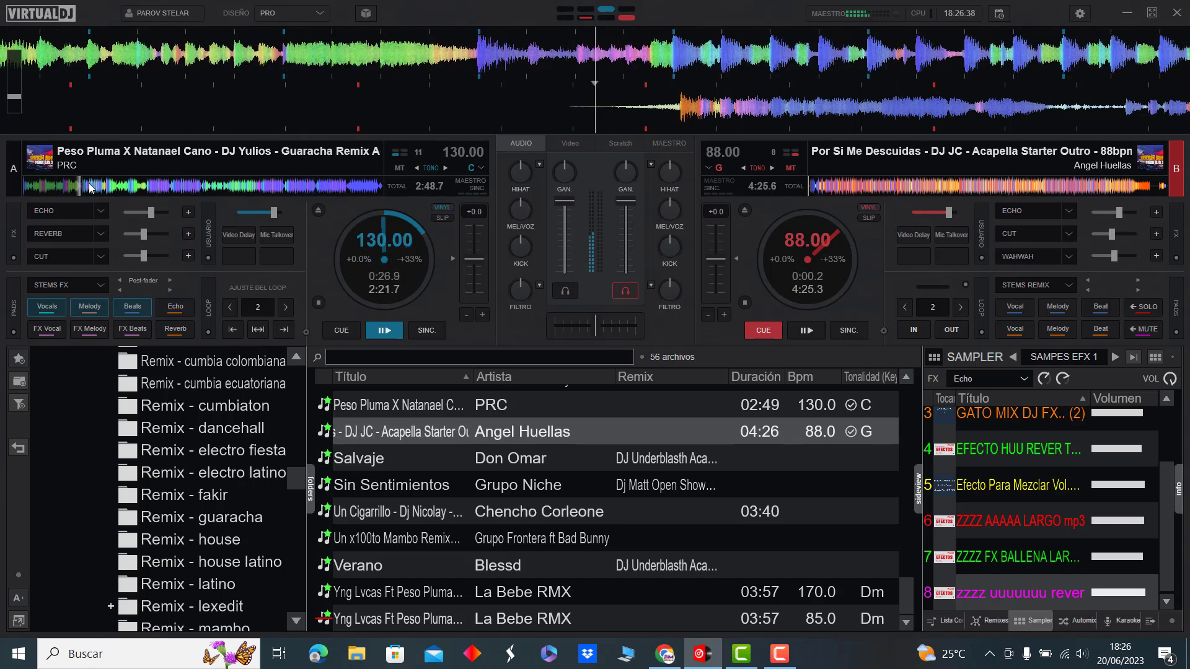
pyautogui.click(129, 186)
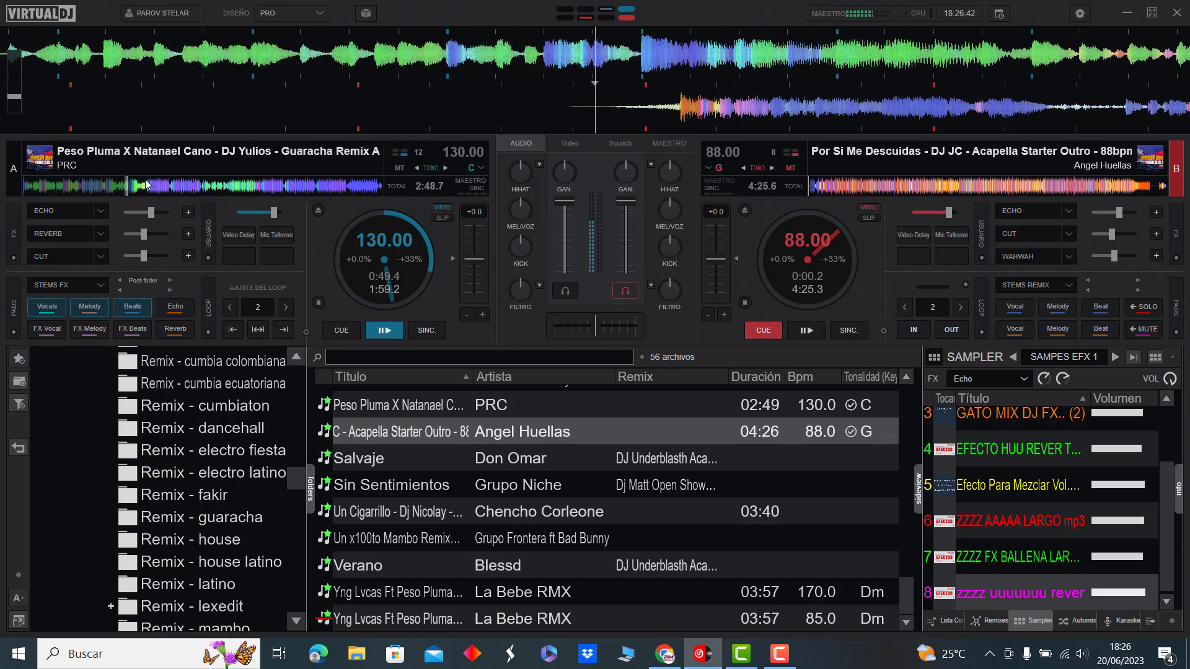
pyautogui.click(201, 186)
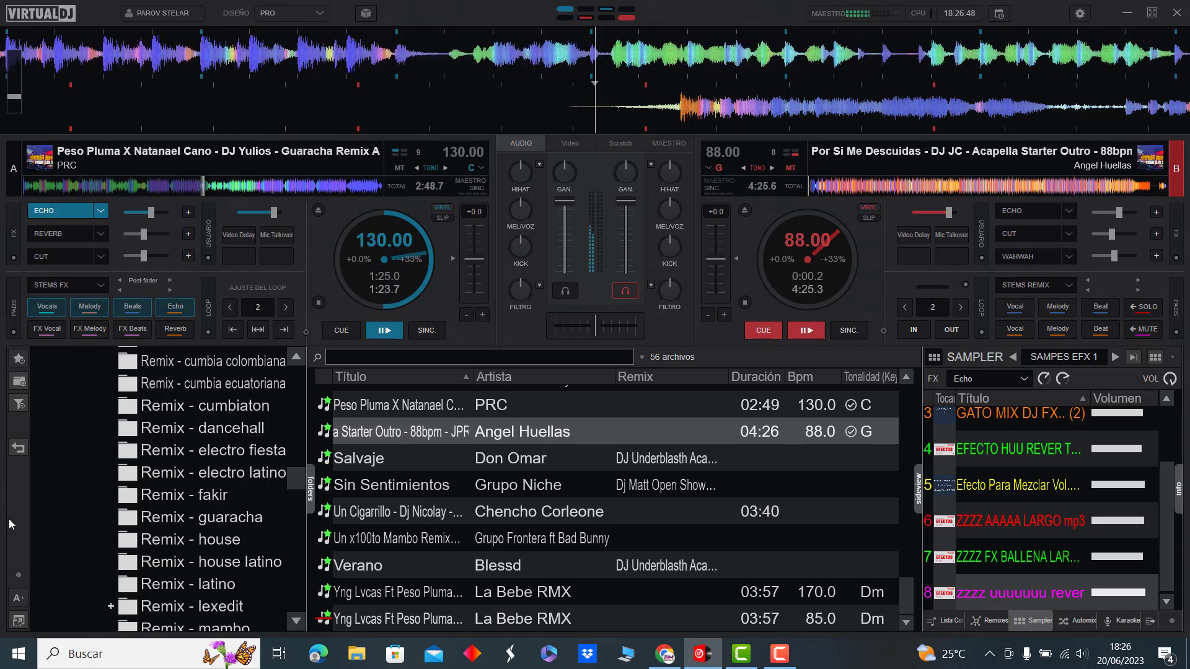
# Step: Cut over to Por Si Me Descuidas on deck B, and load Salvaje (DJ Underblasth Acapella Starter Outro) on deck A
pyautogui.press('space')
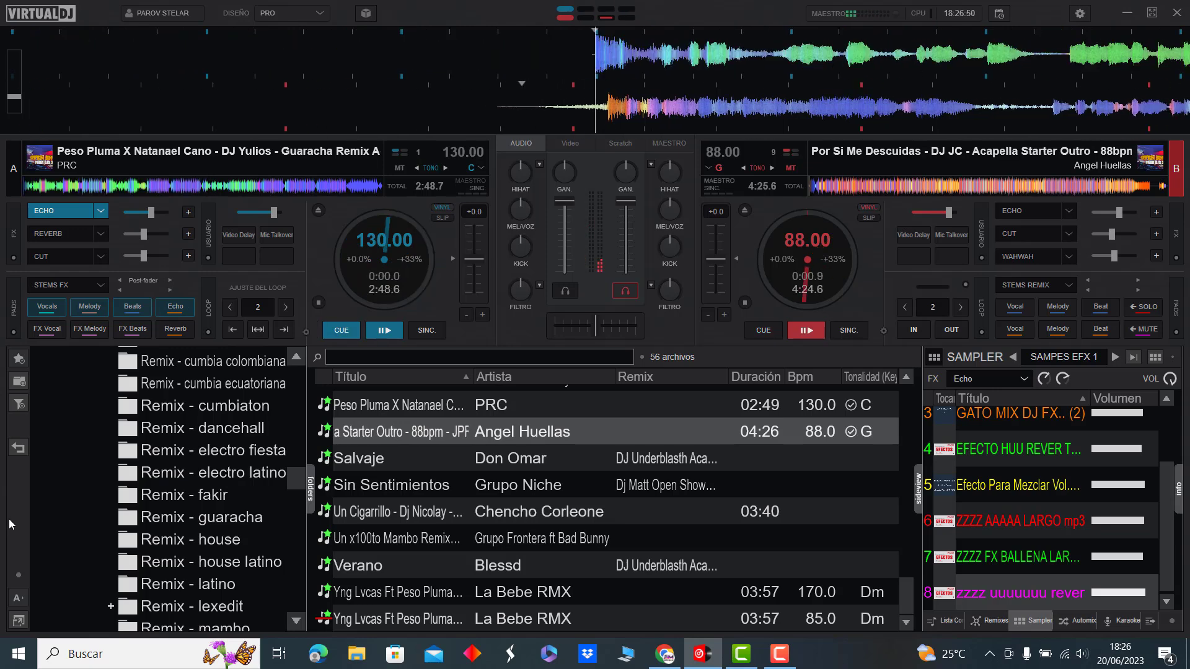
pyautogui.doubleClick(366, 459)
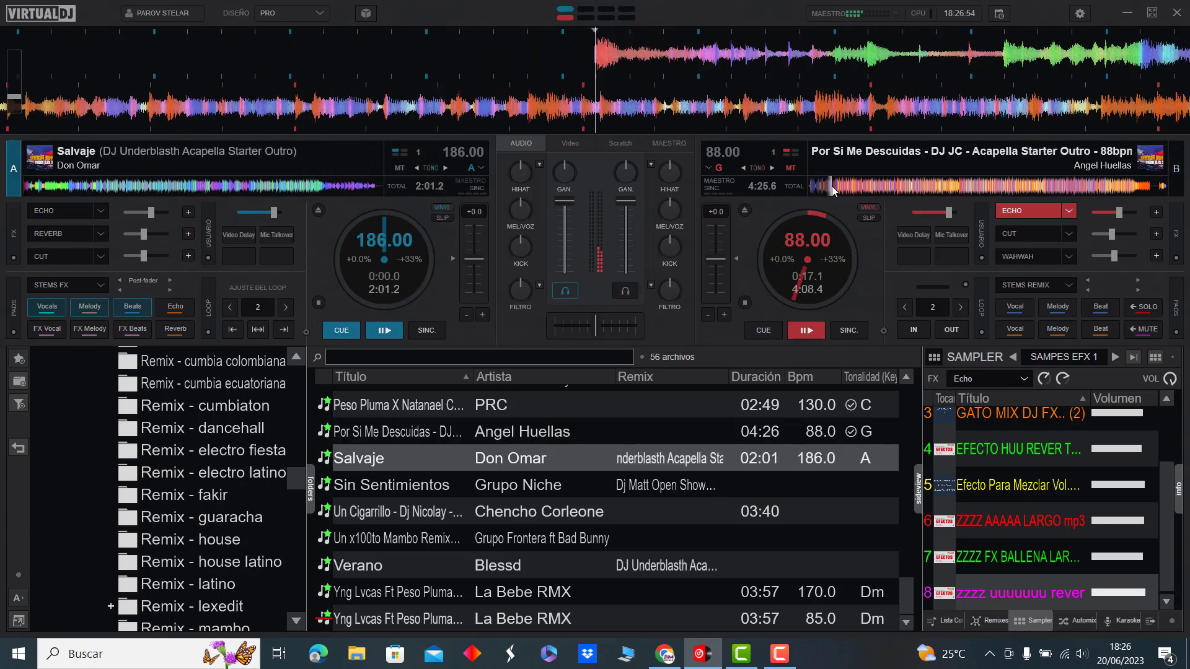
# Step: Skip forward through Por Si Me Descuidas on deck B to about 1:23
pyautogui.click(857, 187)
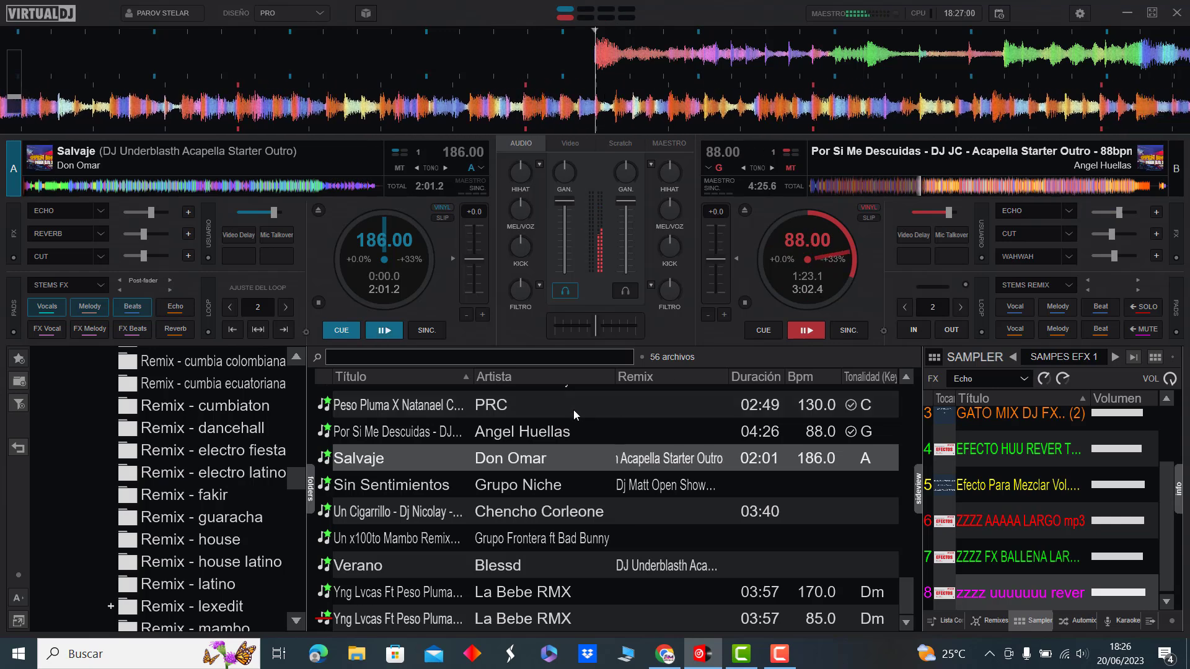
# Step: Cut over to Salvaje on deck A, and load Sin Sentimientos (Dj Matt Open Show Acapella Live Outro) on deck B
pyautogui.press('space')
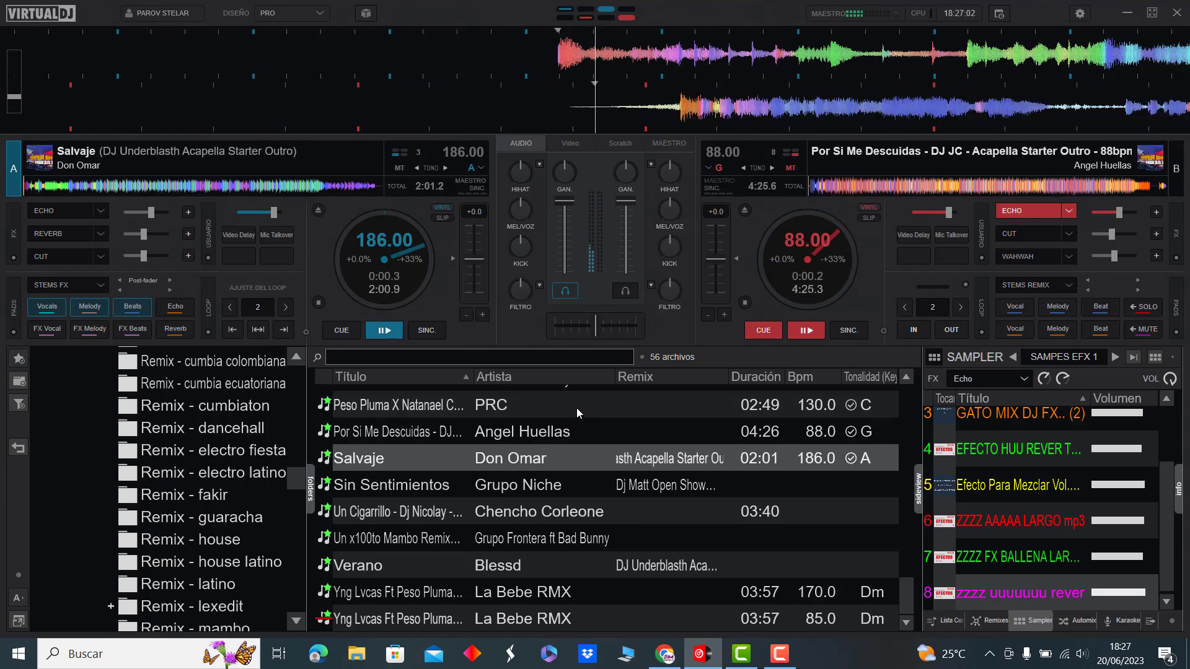
pyautogui.doubleClick(399, 489)
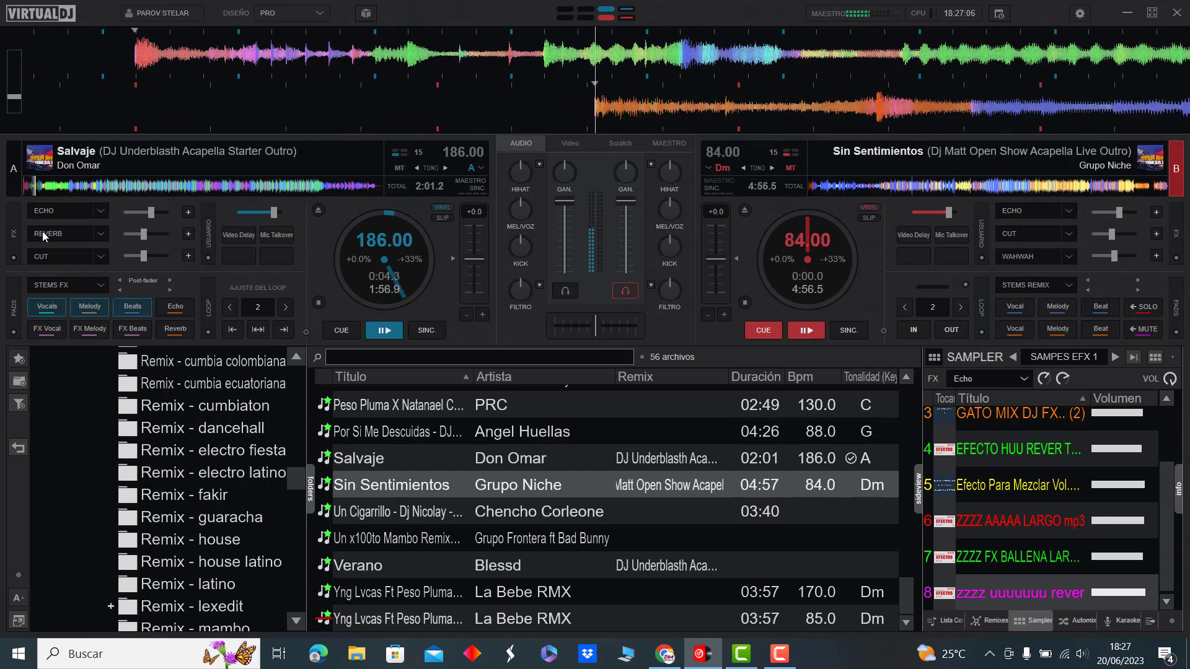
# Step: Apply Echo to deck A in bursts while skipping forward through Salvaje to about 0:42
pyautogui.click(56, 211)
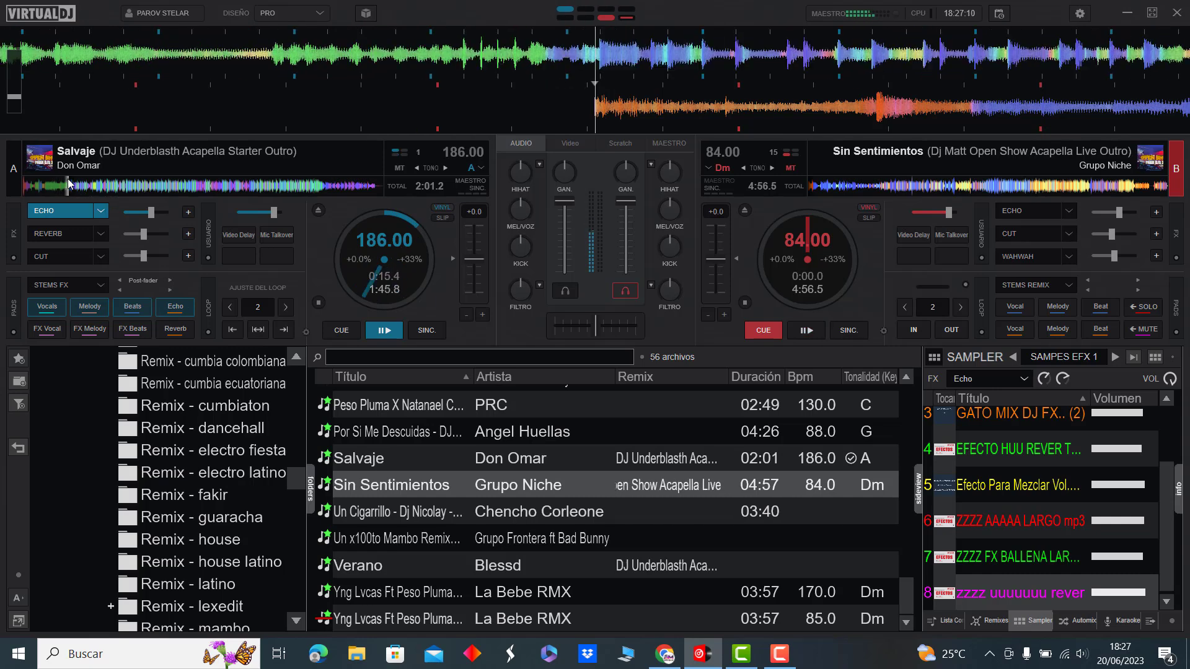
pyautogui.press('e')
pyautogui.press('e')
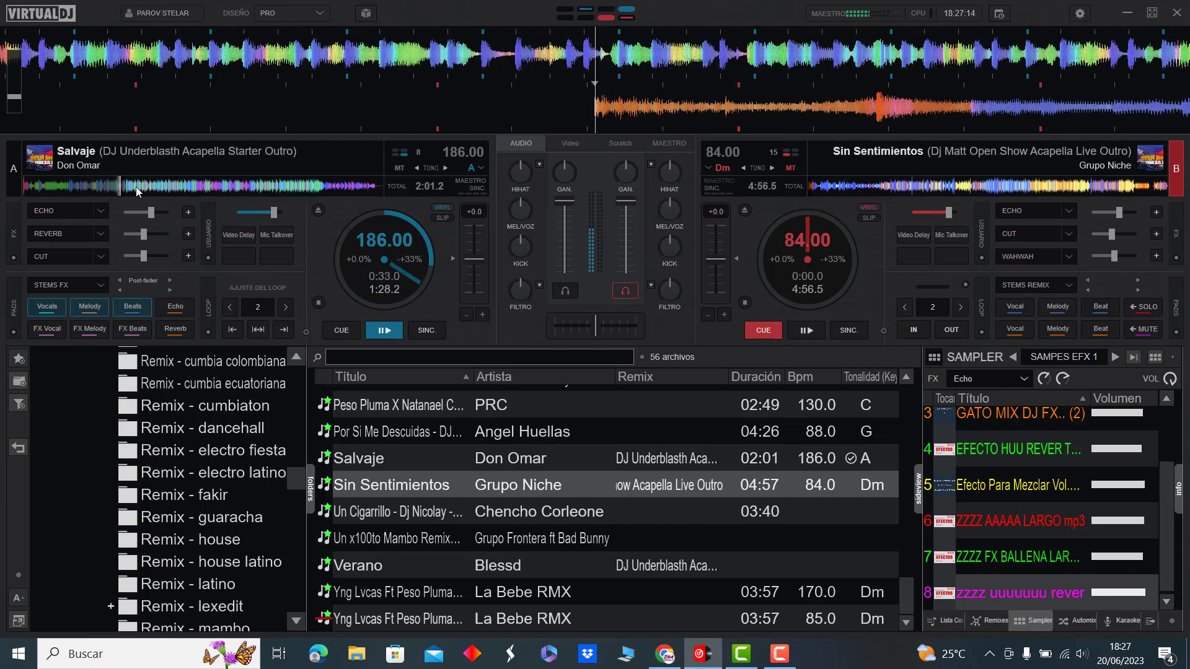
pyautogui.click(146, 190)
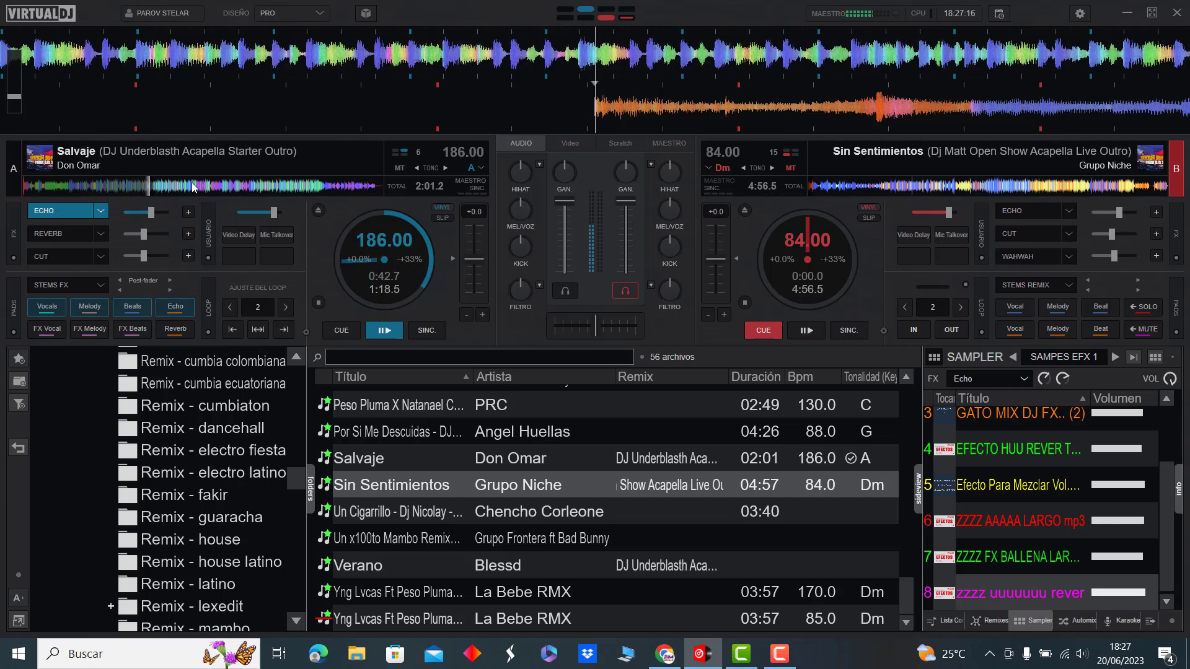
pyautogui.press('e')
# Step: Cut over to Sin Sentimientos on deck B, and load Un Cigarrillo (Dj Nicolay, Acapella Starter, Reggaeton) on deck A
pyautogui.press('space')
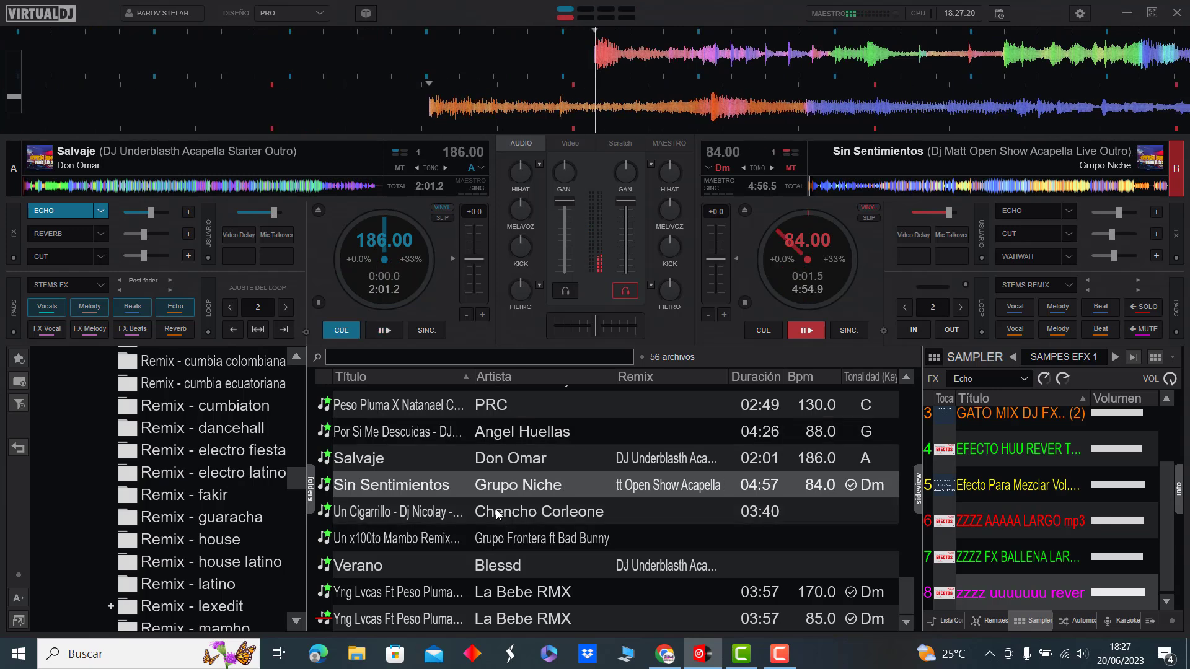
pyautogui.doubleClick(496, 511)
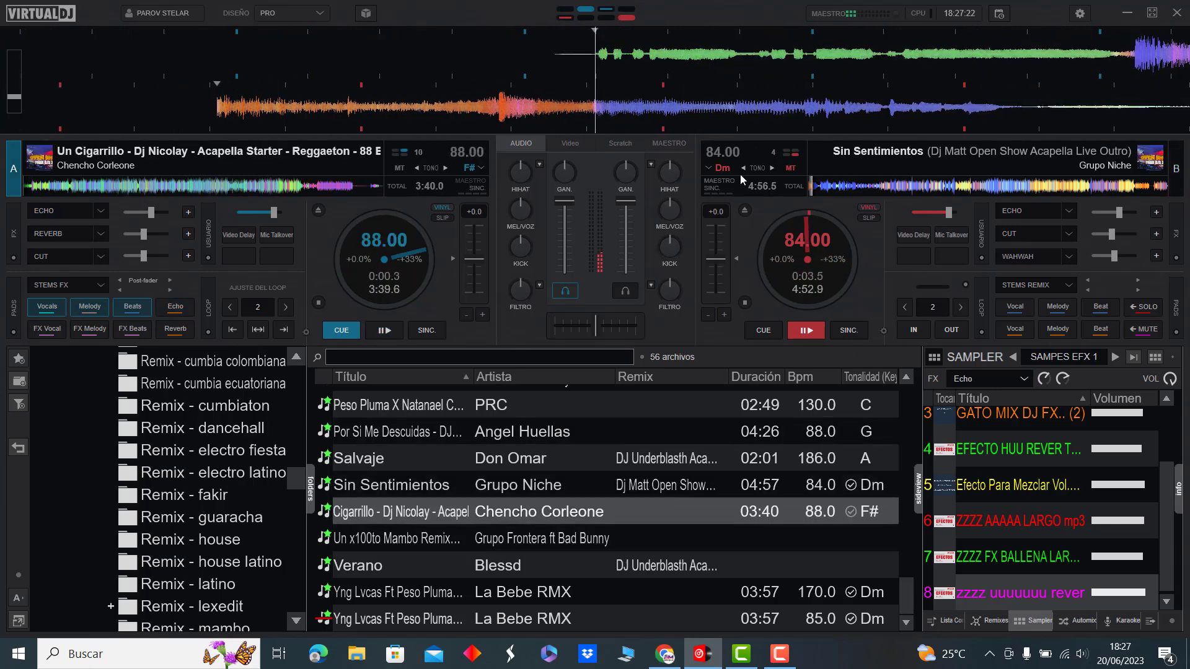
# Step: Apply Echo to deck B and skip forward in stages through Sin Sentimientos to about 1:39
pyautogui.press('e')
pyautogui.click(834, 187)
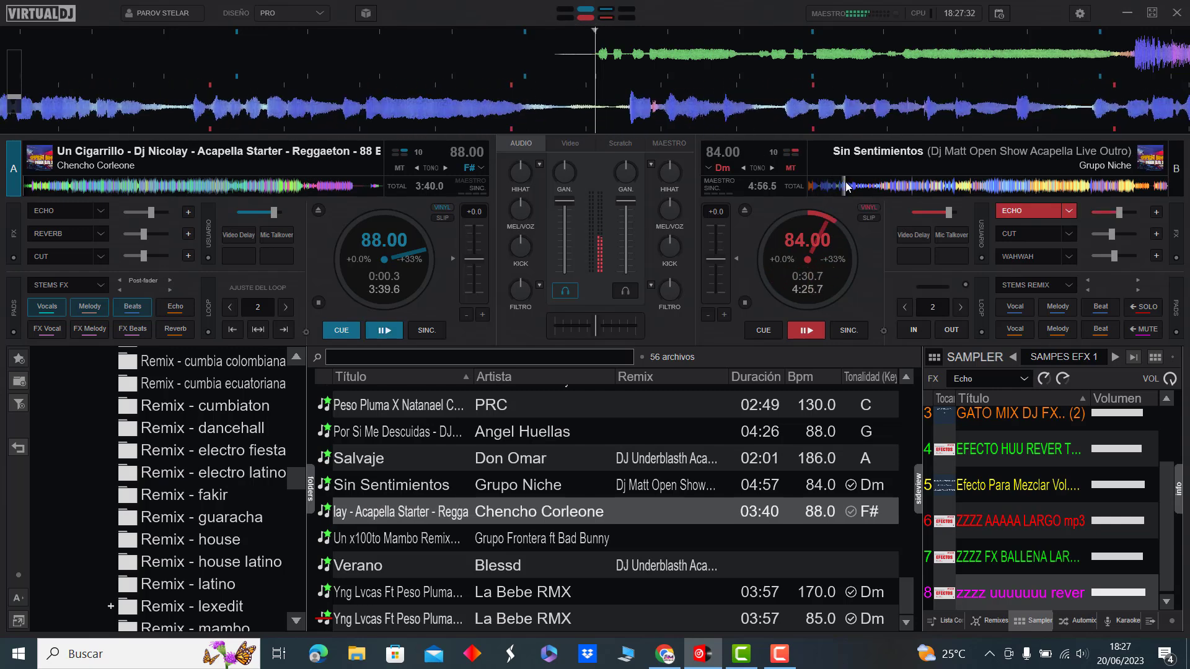
pyautogui.click(857, 186)
pyautogui.click(877, 185)
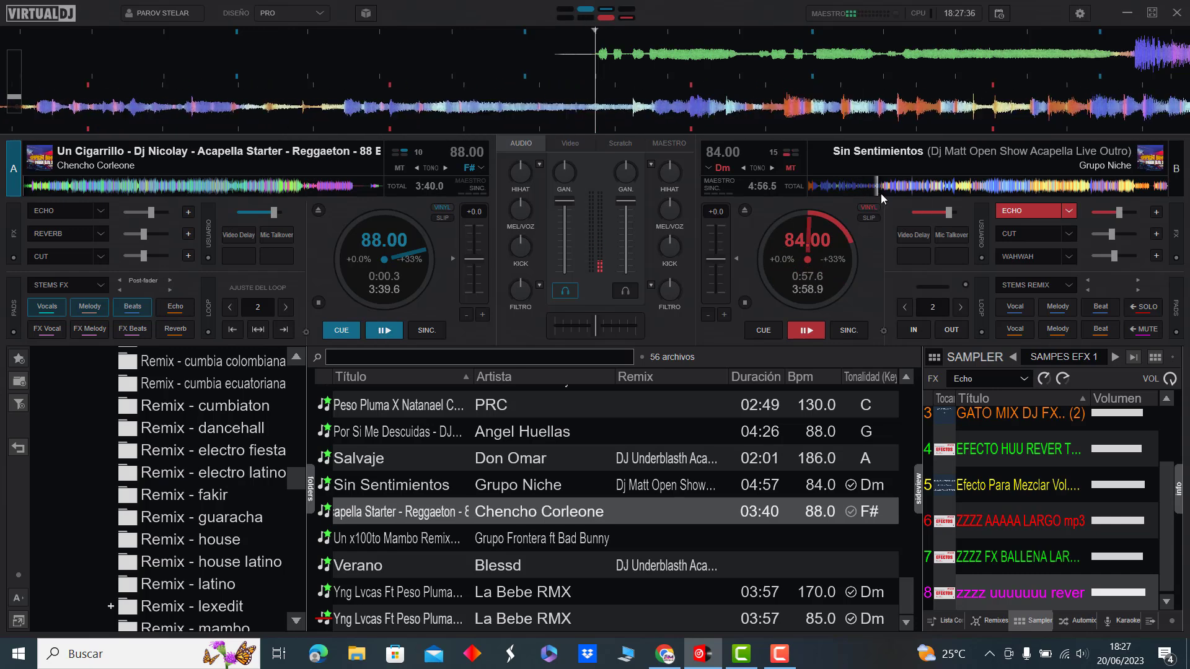
pyautogui.click(889, 184)
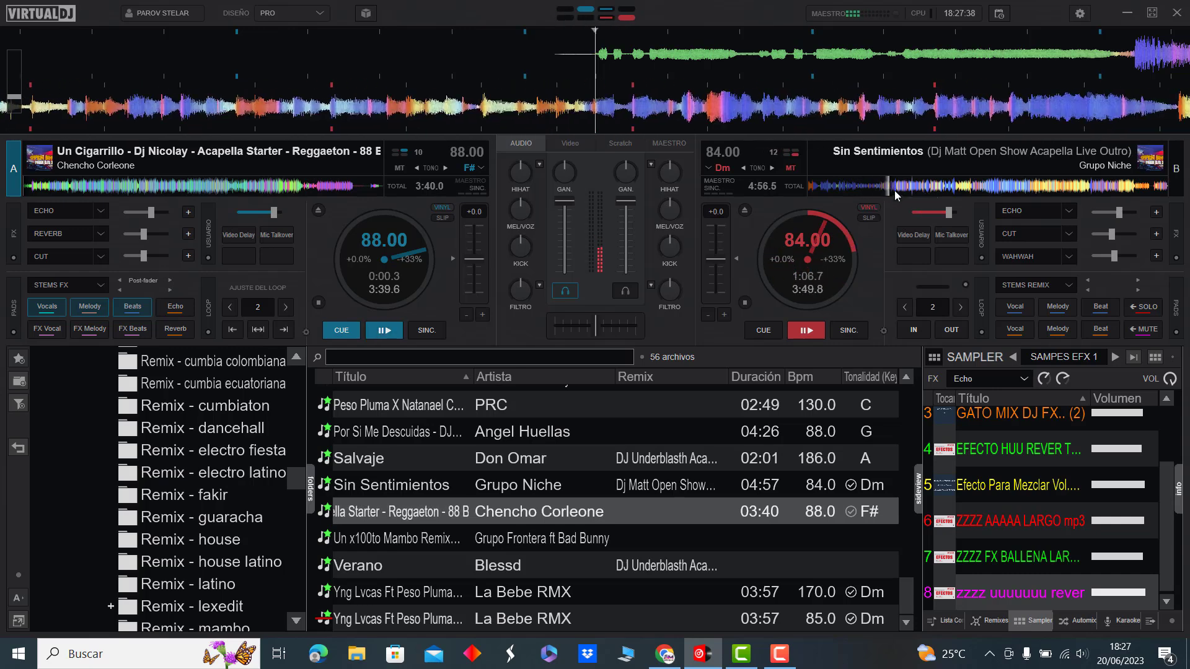
pyautogui.click(907, 185)
pyautogui.click(928, 186)
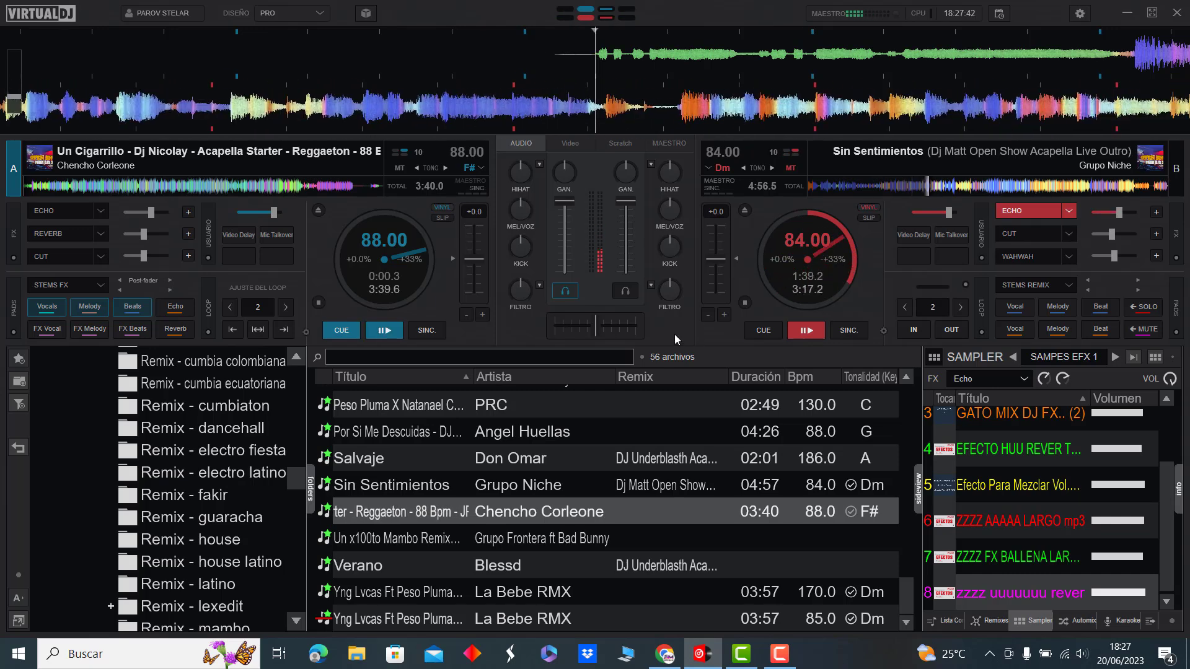
# Step: Cut over to Un Cigarrillo on deck A, and load Un x100to Mambo Remix (DJ Anthony Sanchez) on deck B
pyautogui.press('space')
pyautogui.doubleClick(465, 544)
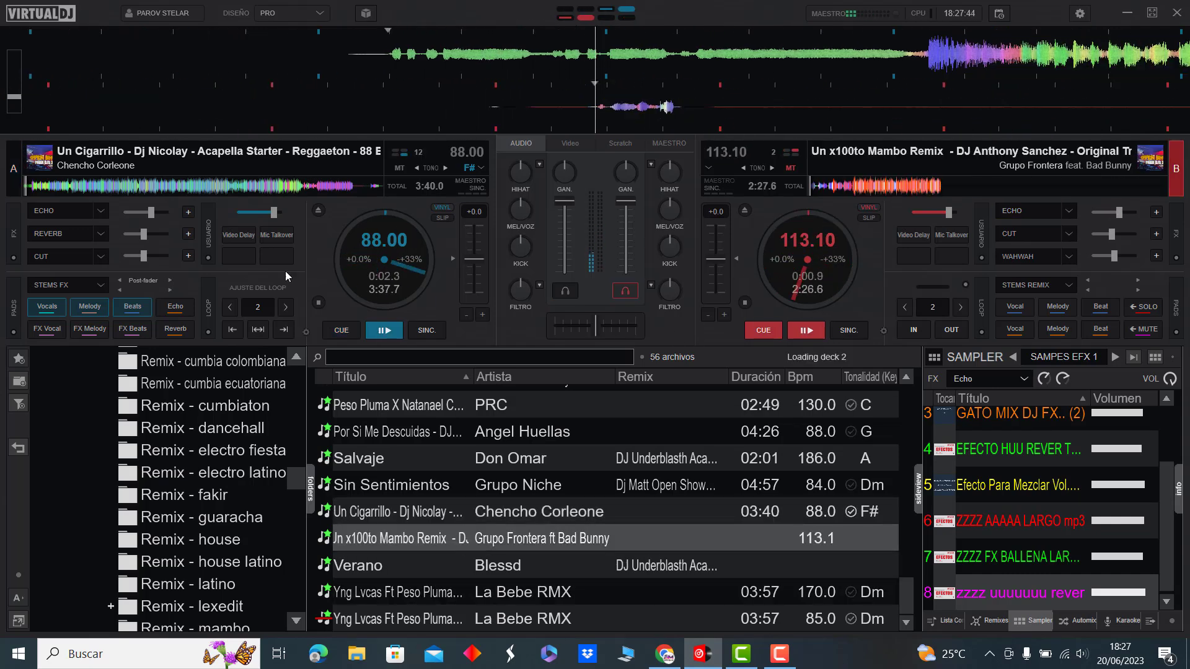
# Step: Apply Echo to deck A and skip forward through Un Cigarrillo to about 1:41
pyautogui.click(50, 209)
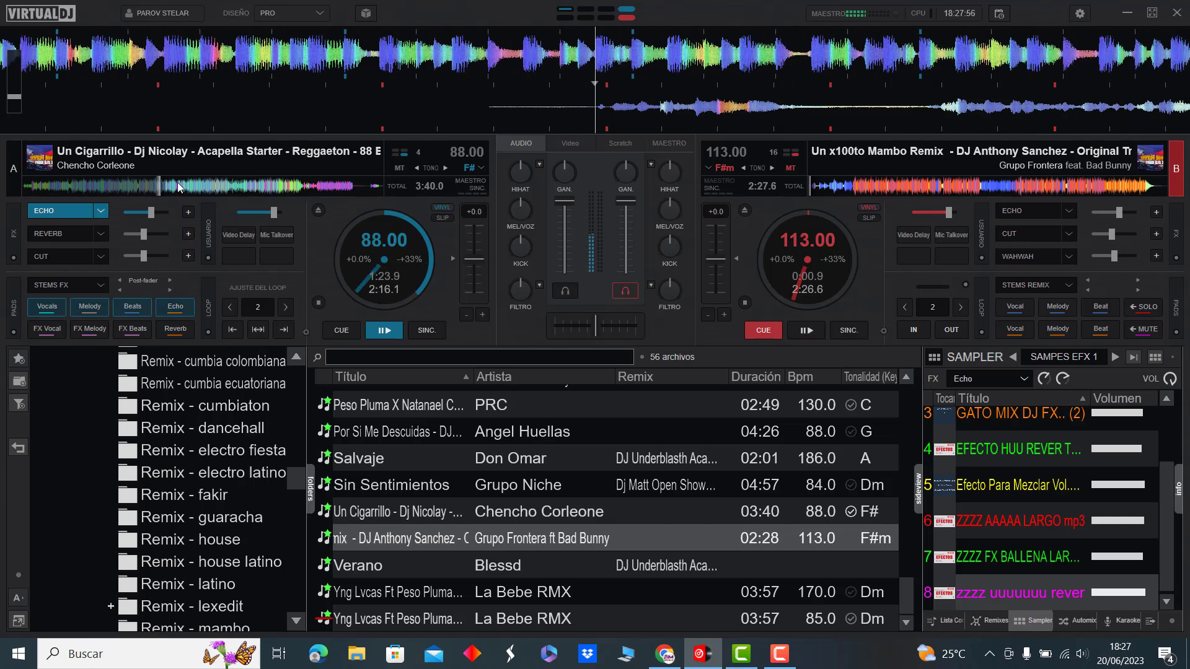
pyautogui.press('4')
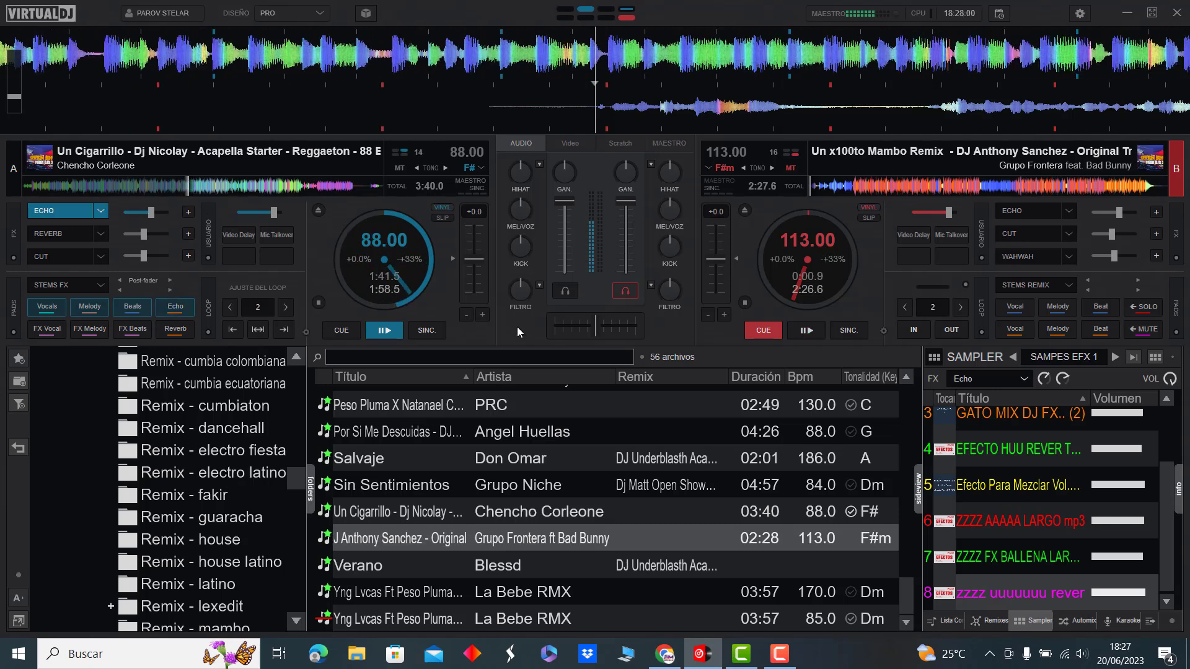
# Step: Cut over to Un x100to Mambo Remix on deck B, and load Verano (DJ Underblasth Acapella Starter Outro) on deck A
pyautogui.click(356, 569)
pyautogui.doubleClick(355, 566)
pyautogui.press('4')
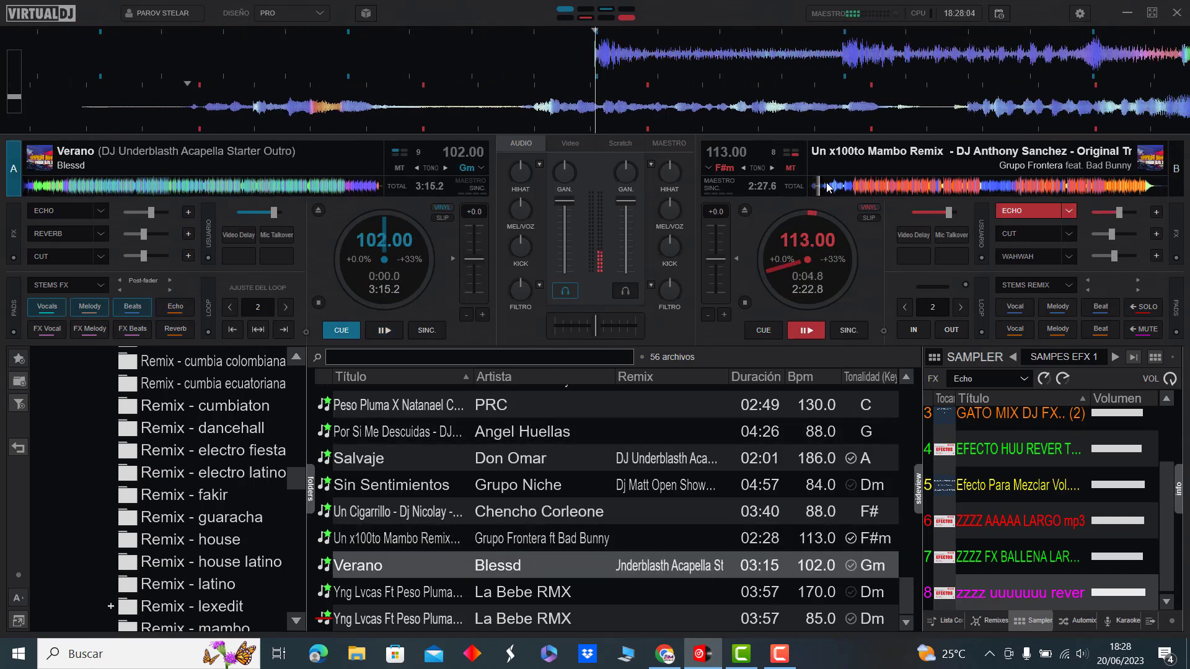
# Step: Skip forward in stages through Un x100to Mambo Remix on deck B to about 1:10, and apply Echo to it
pyautogui.click(827, 188)
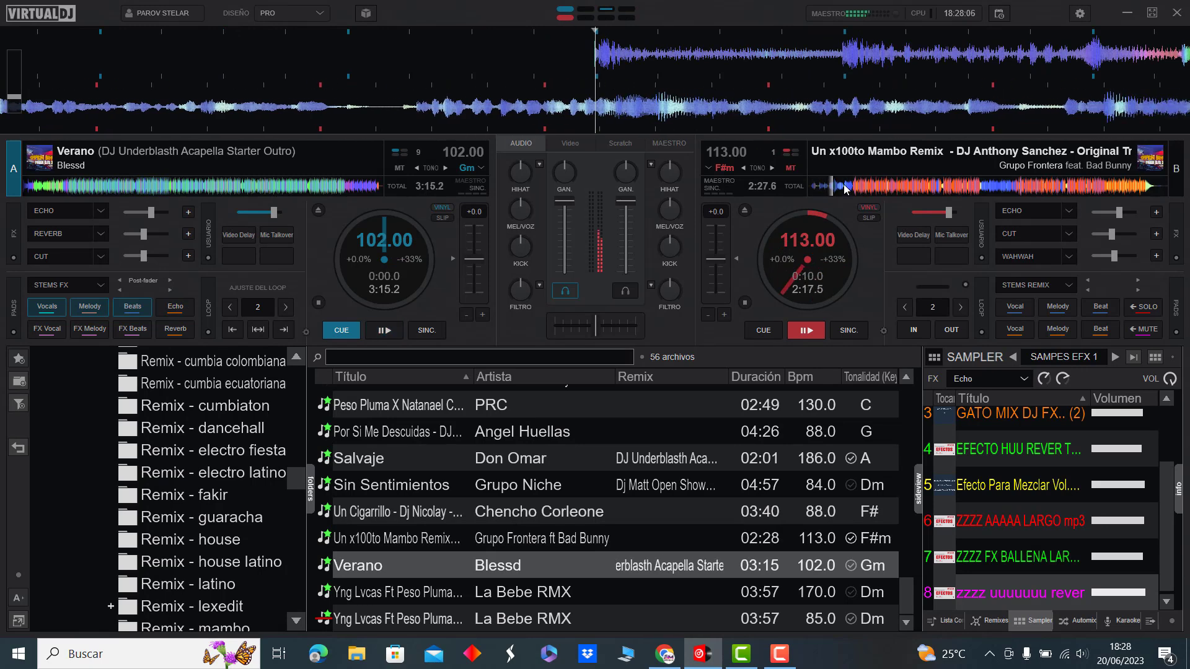
pyautogui.click(844, 187)
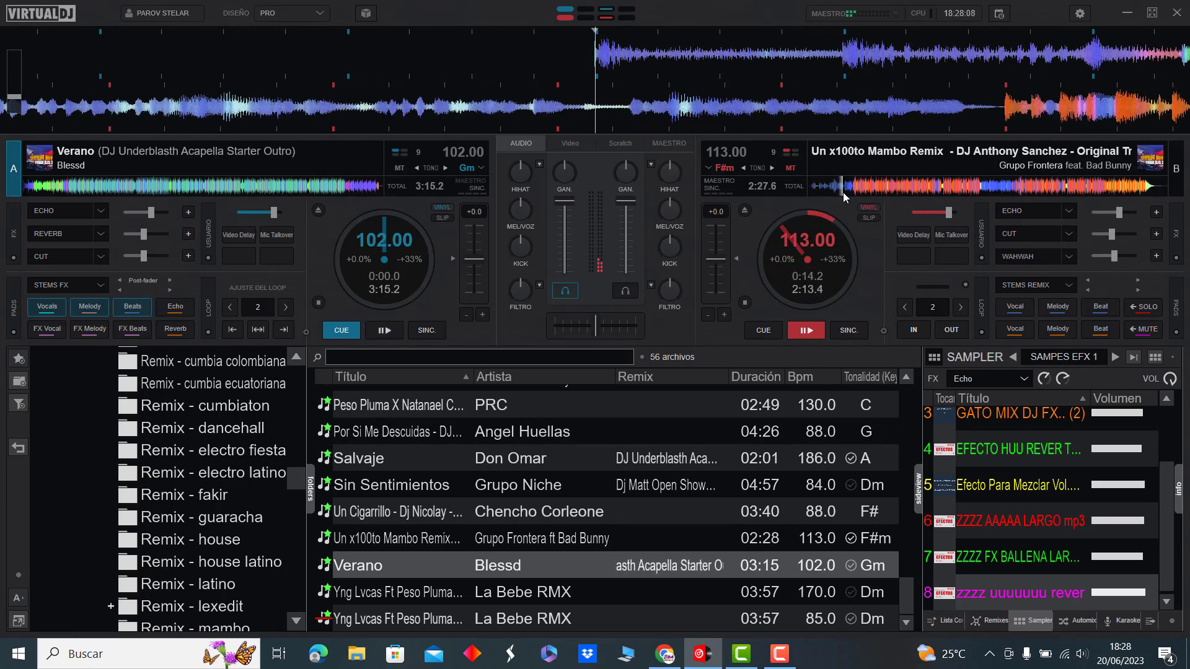
pyautogui.click(851, 180)
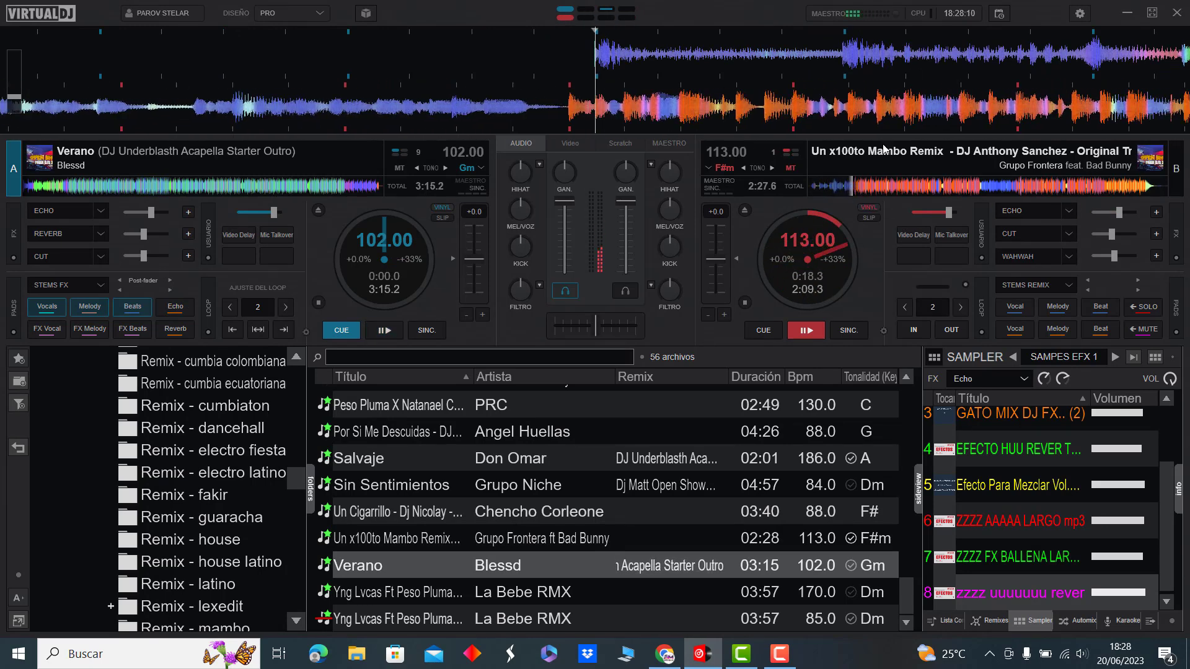
pyautogui.click(877, 187)
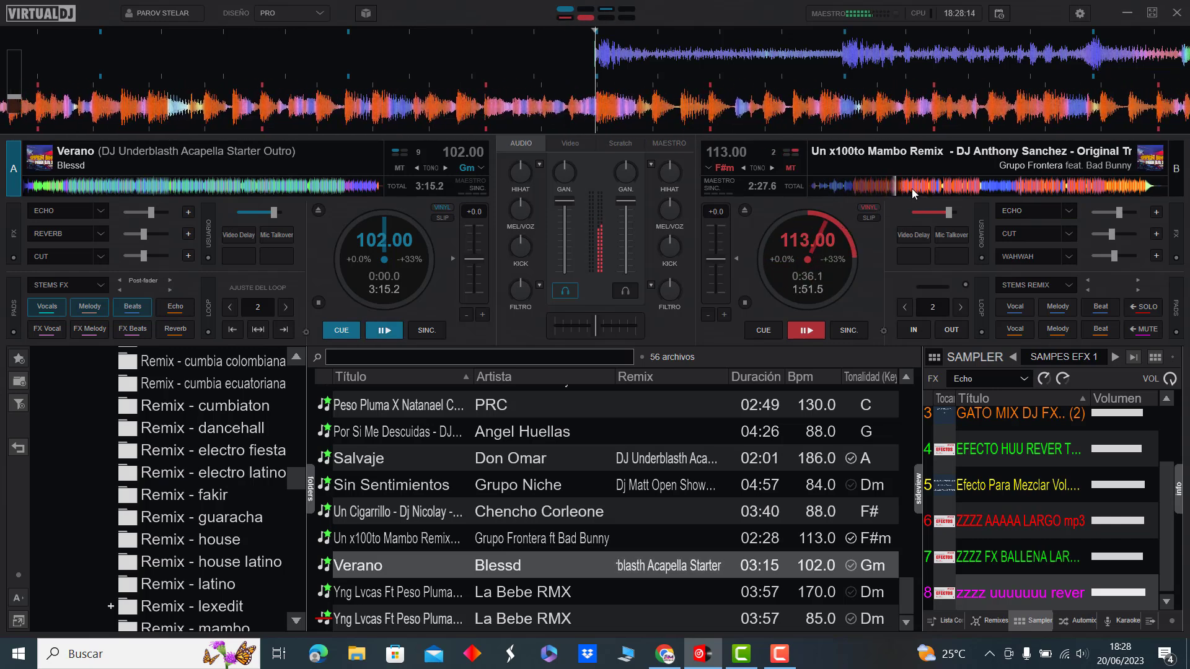
pyautogui.click(896, 187)
pyautogui.click(942, 186)
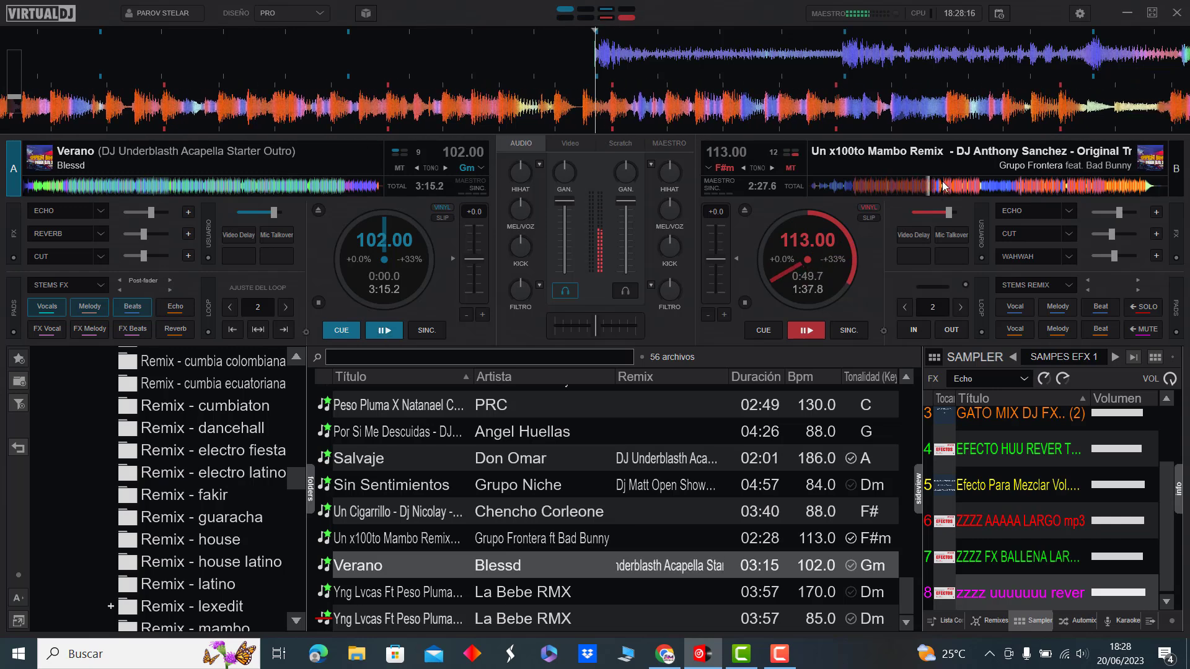
pyautogui.click(960, 186)
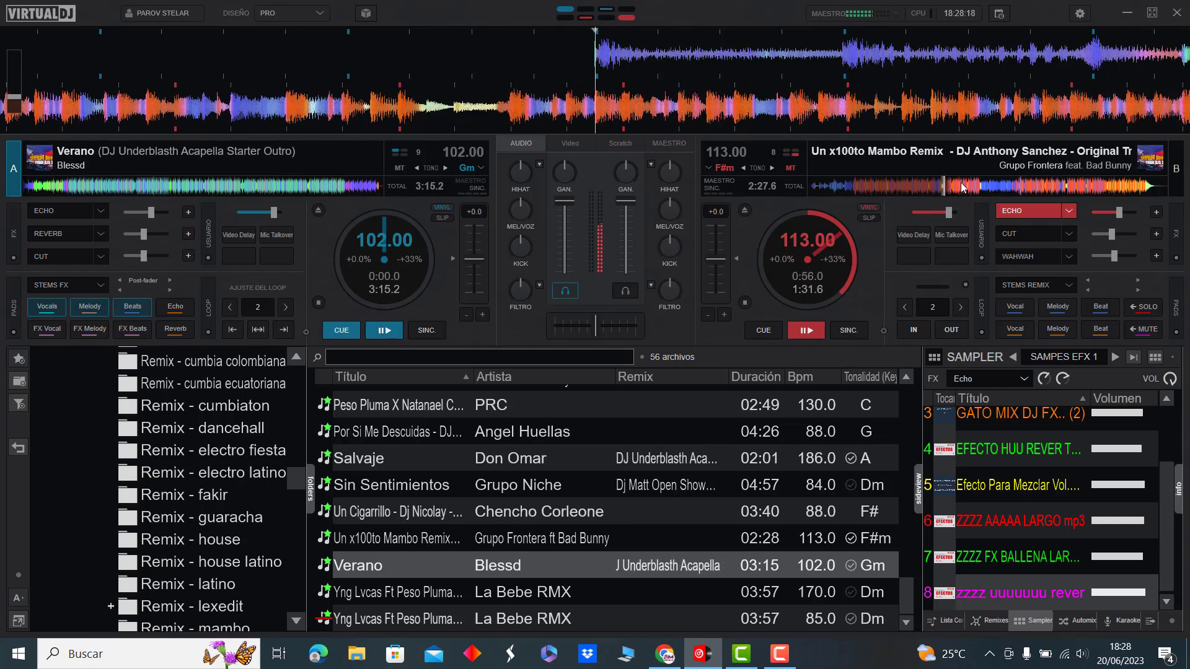
pyautogui.click(979, 185)
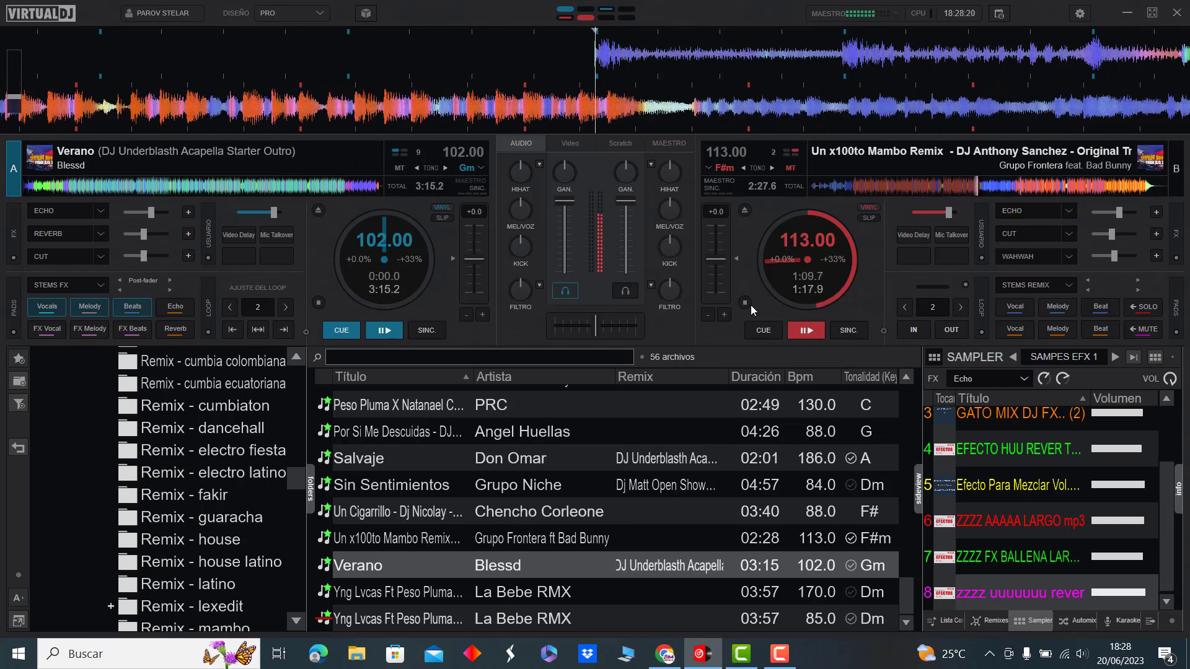
pyautogui.press('e')
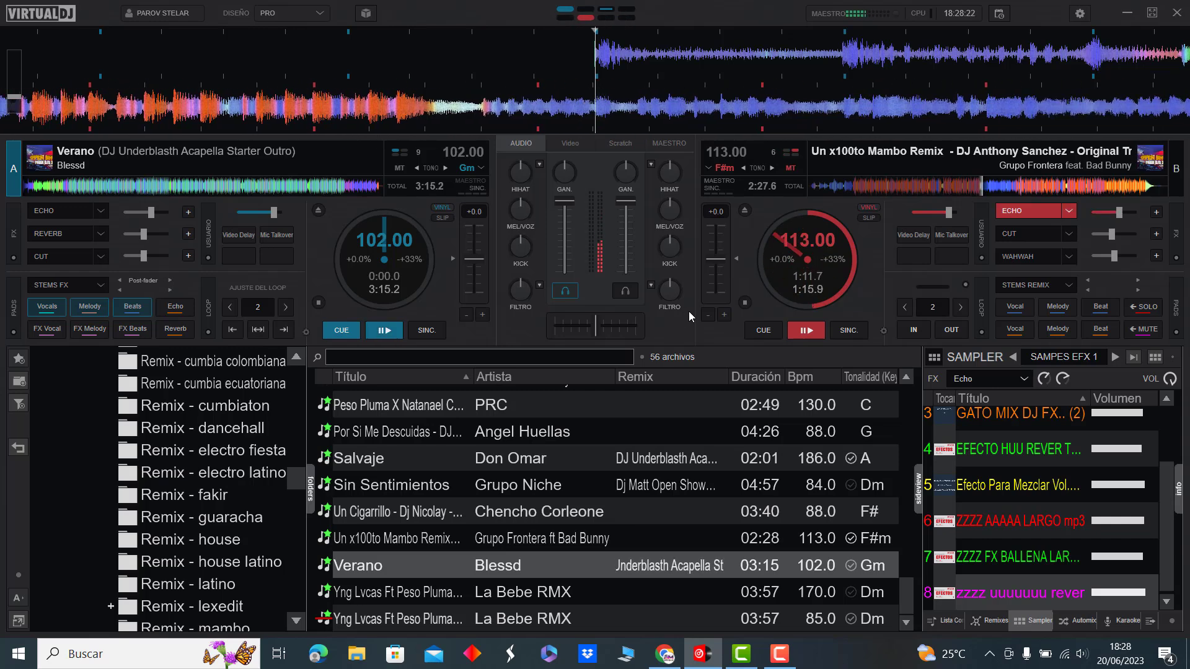
# Step: Cut over to Verano on deck A, and play it with Echo and its filter turned up to 1.7 kHz
pyautogui.press('space')
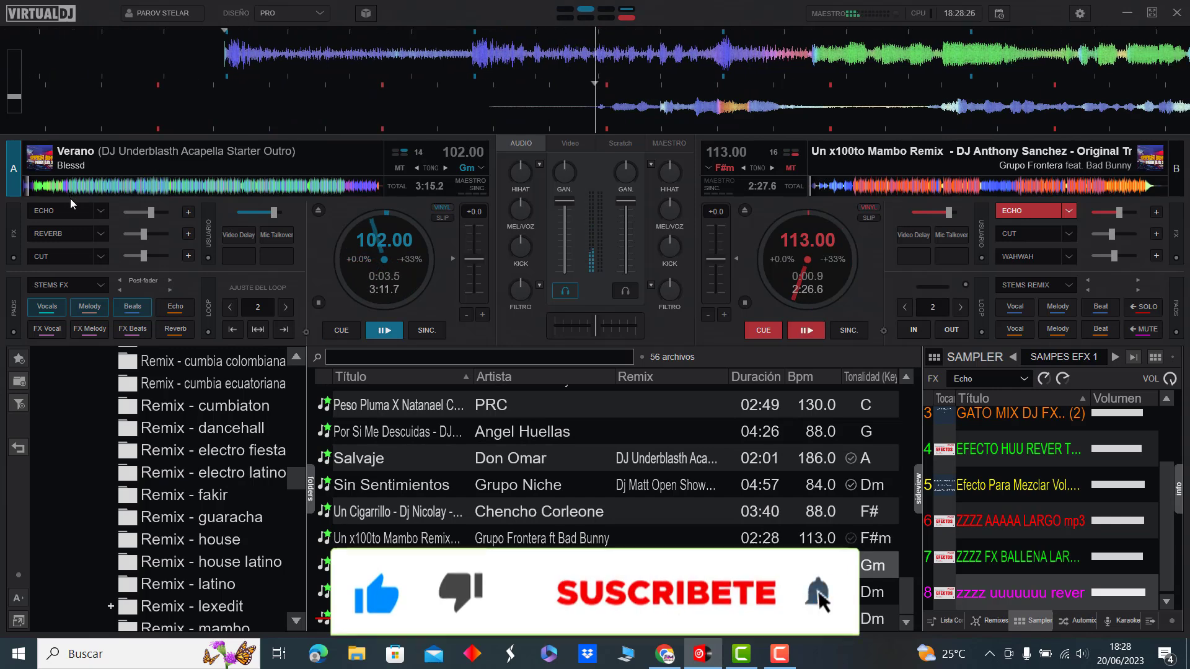
pyautogui.press('e')
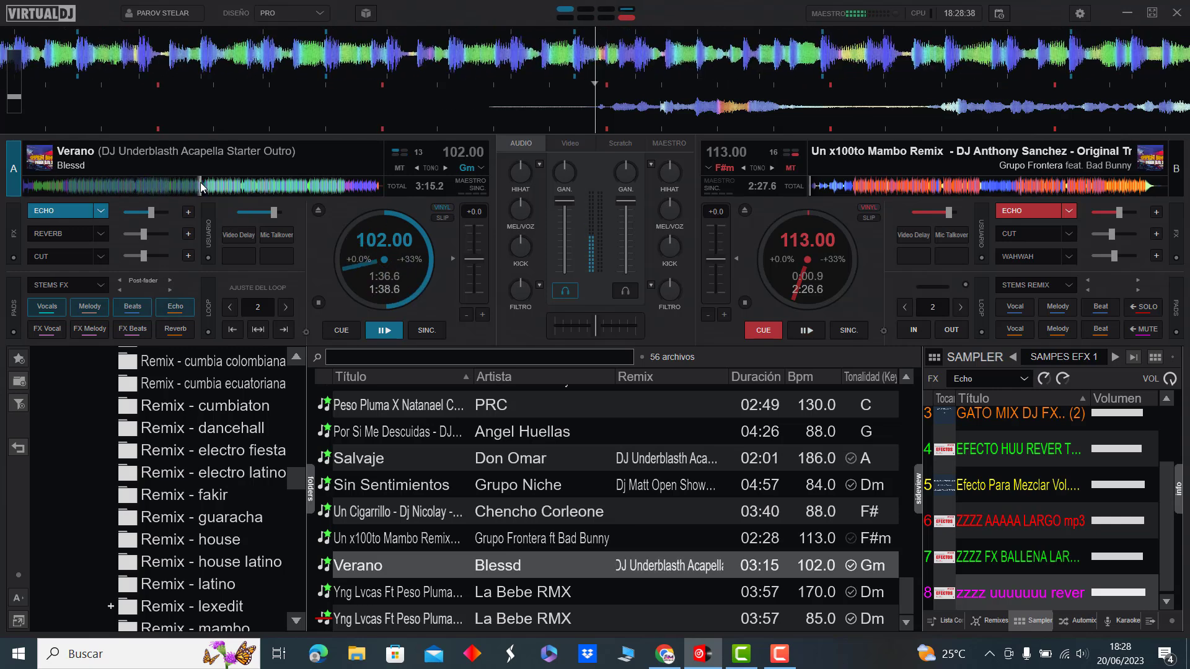
pyautogui.moveTo(517, 297); pyautogui.dragTo(524, 287)
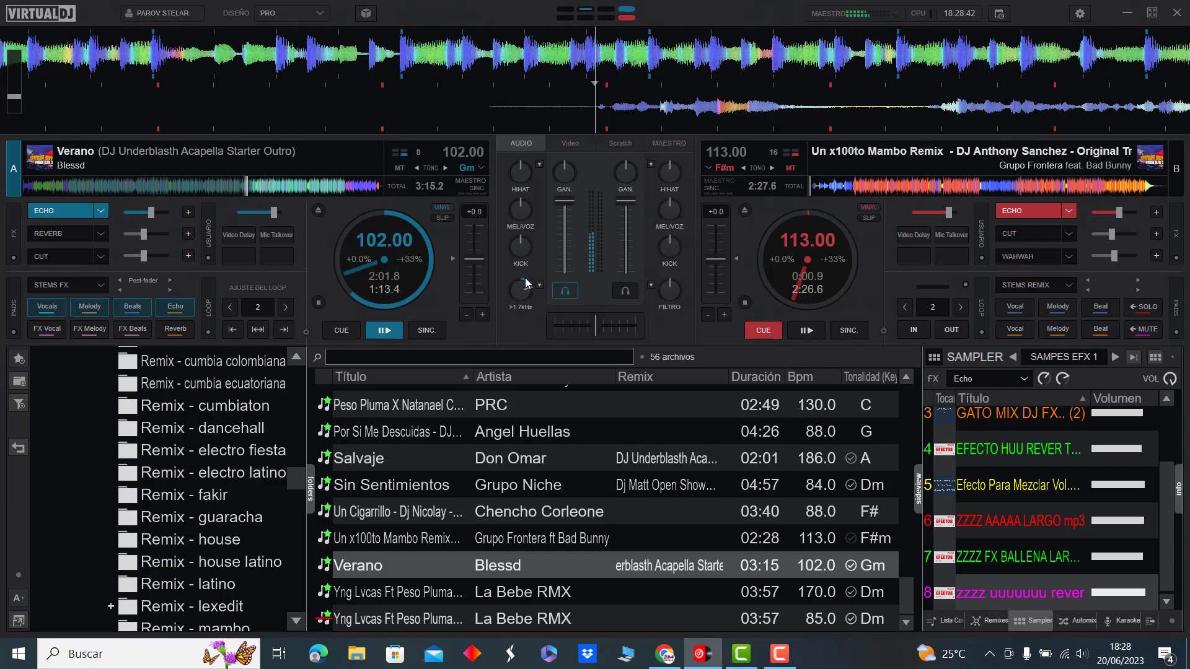